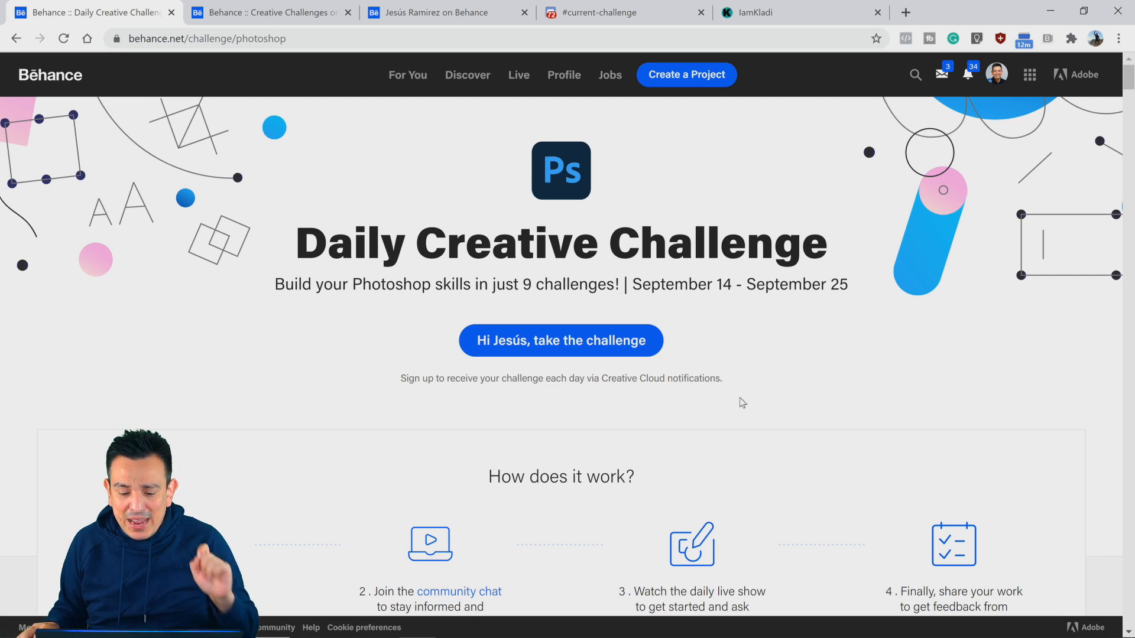
- Review how the Photoshop daily challenge works and examine the artwork and mentor feedback in the Discord current-challenge channel
scroll(742, 403, "down", 4)
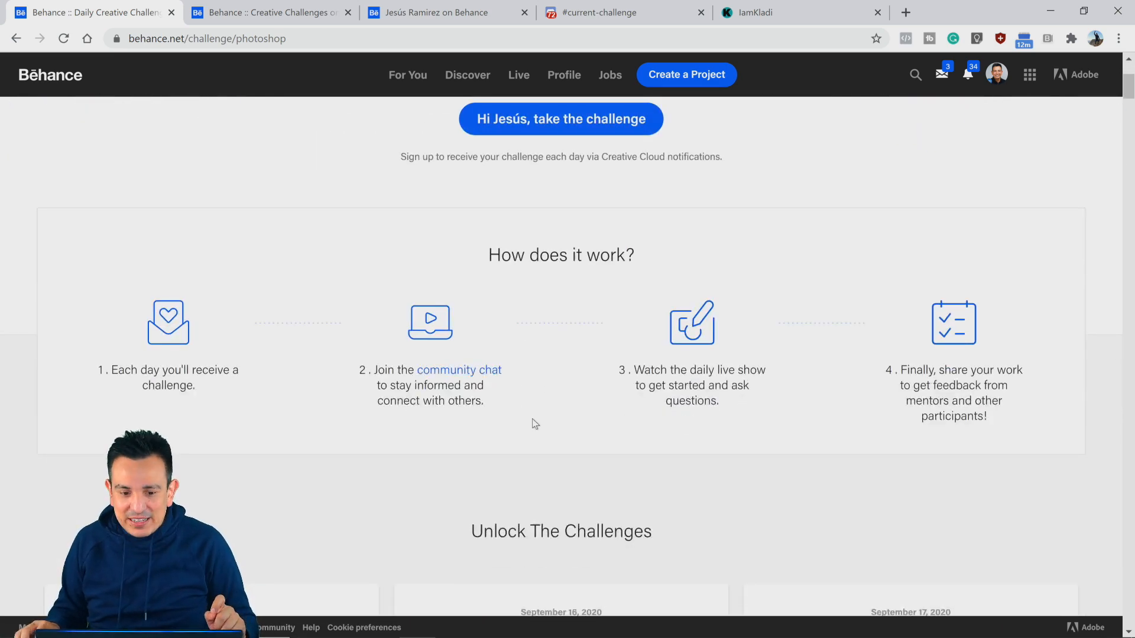
left_click(662, 13)
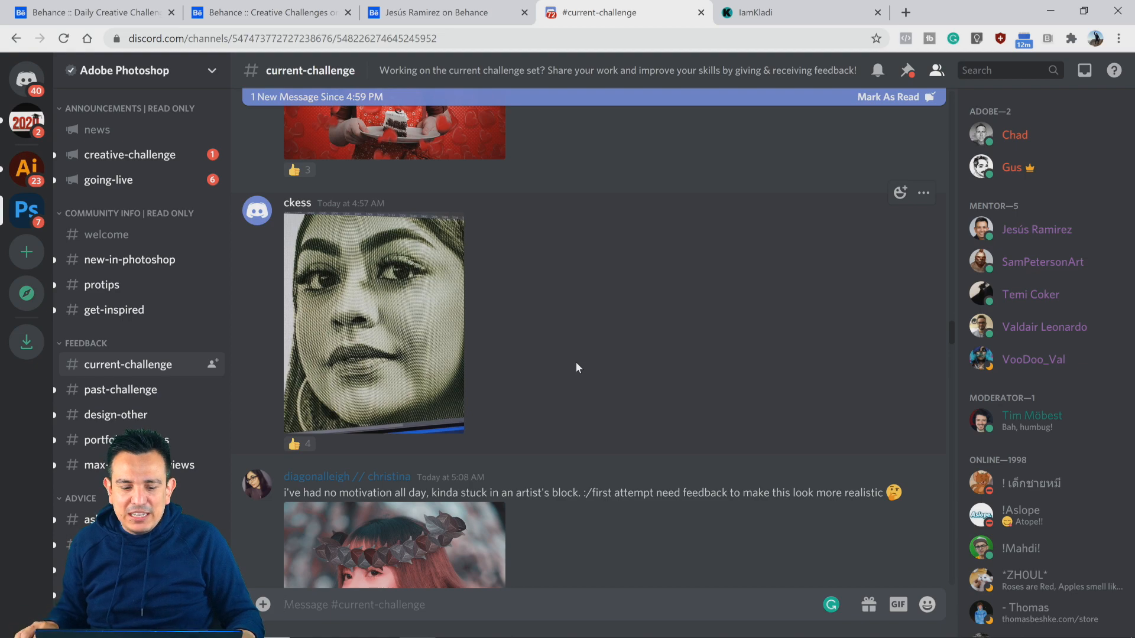
scroll(553, 401, "down", 10)
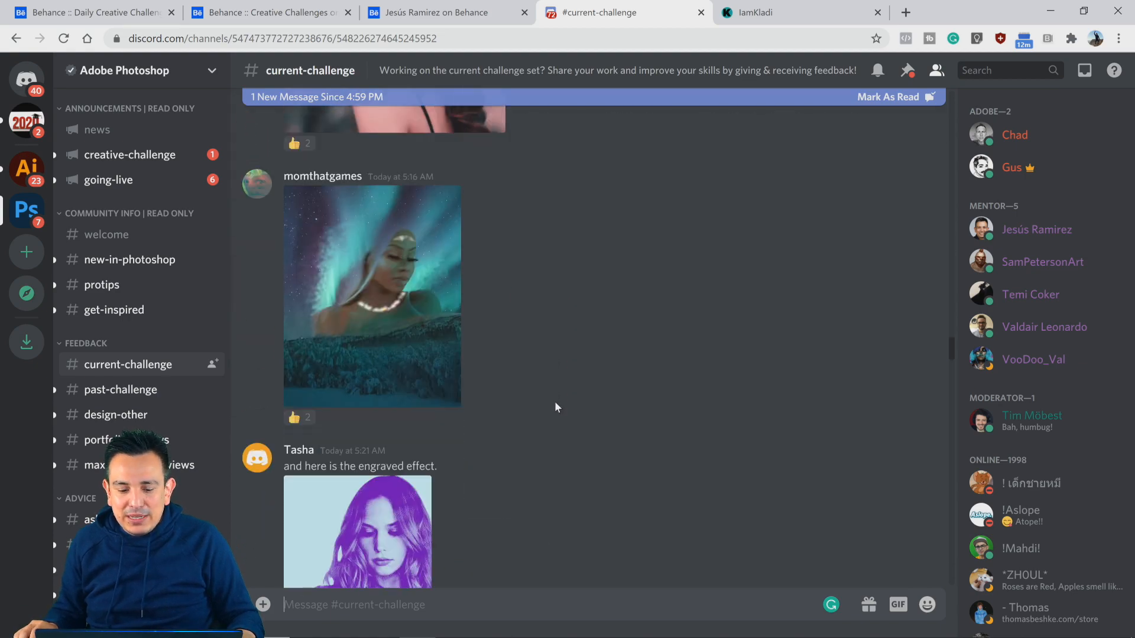
scroll(556, 407, "down", 20)
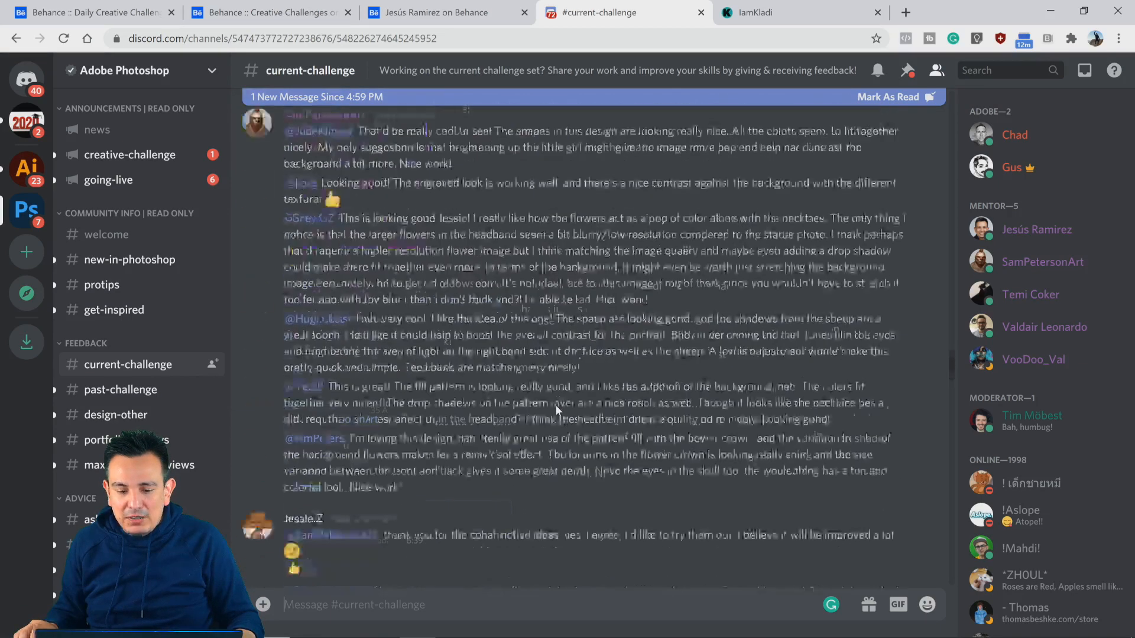
scroll(555, 410, "up", 10)
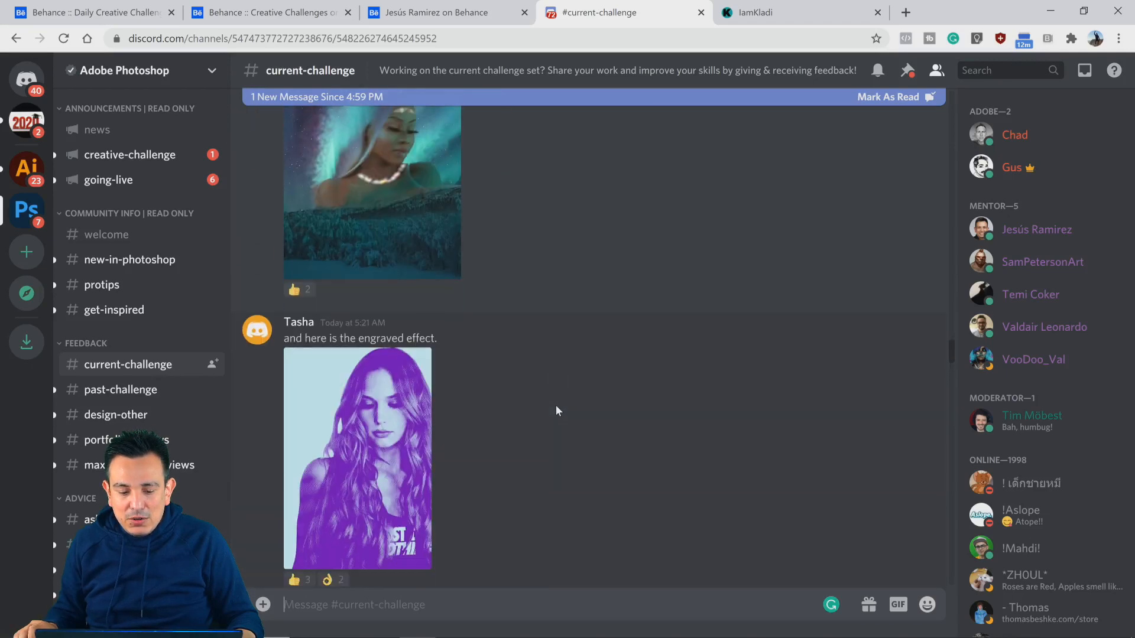
scroll(556, 410, "down", 4)
scroll(556, 411, "up", 3)
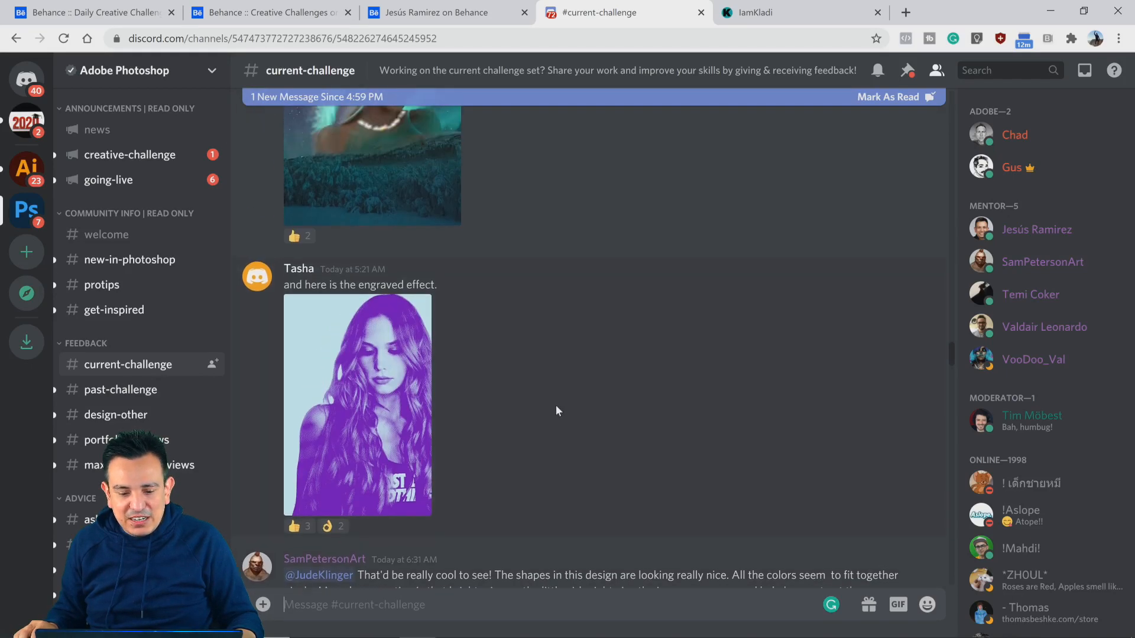
scroll(558, 411, "up", 10)
scroll(557, 411, "down", 11)
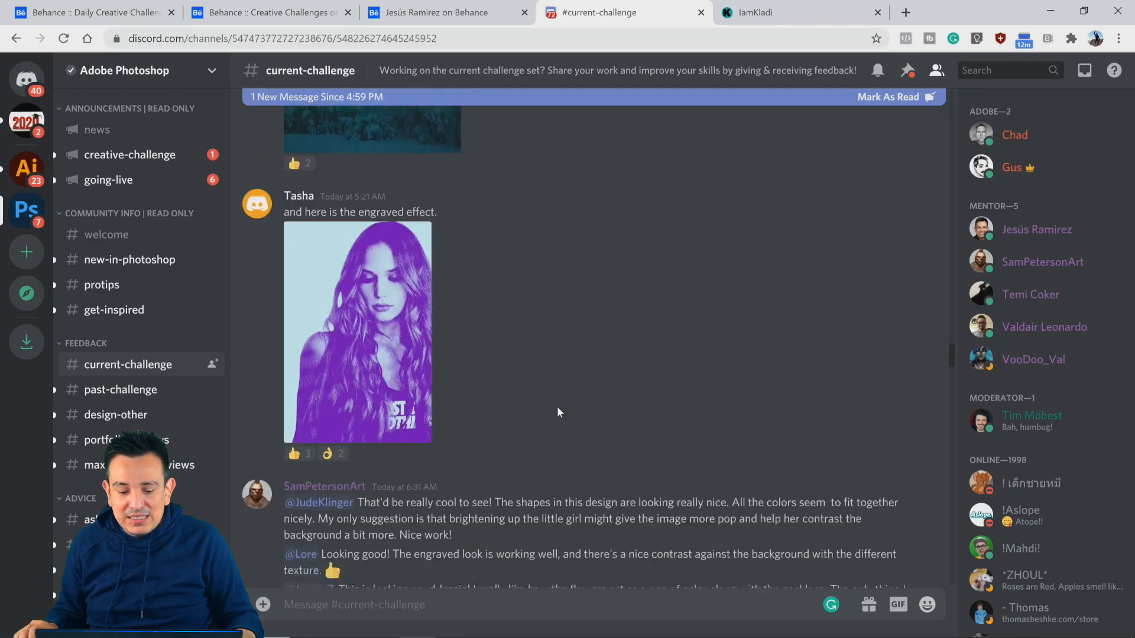
scroll(559, 412, "down", 5)
scroll(385, 302, "down", 7)
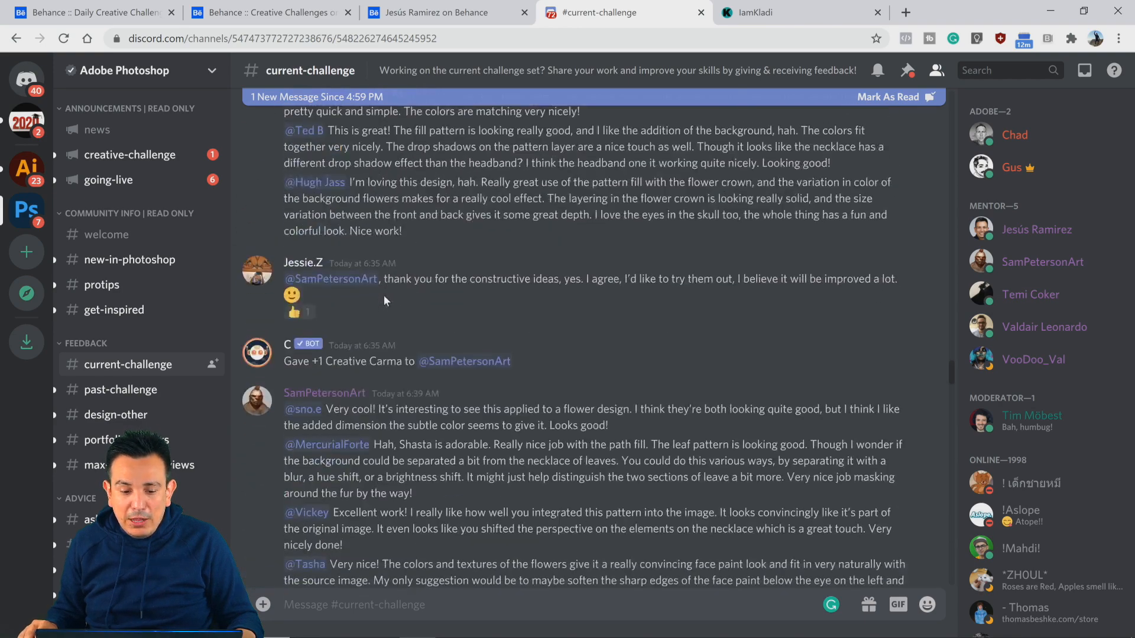
- Examine the earlier submissions in the current-challenge channel, back to the black-and-white flower images for Challenge #5
scroll(385, 296, "up", 15)
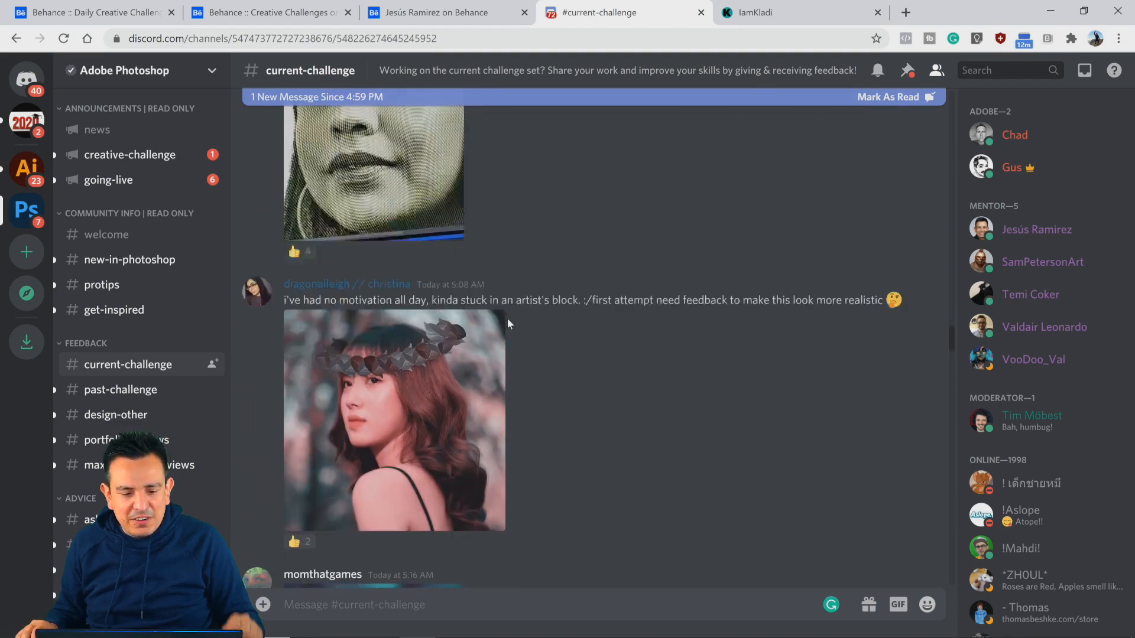
scroll(507, 318, "up", 8)
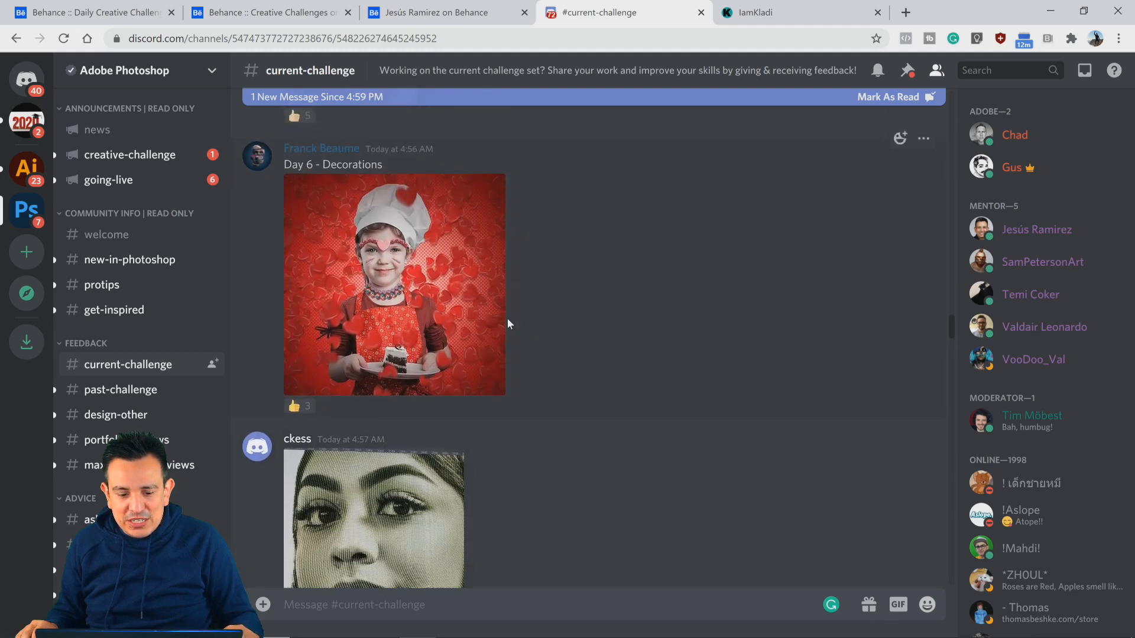
scroll(507, 318, "up", 12)
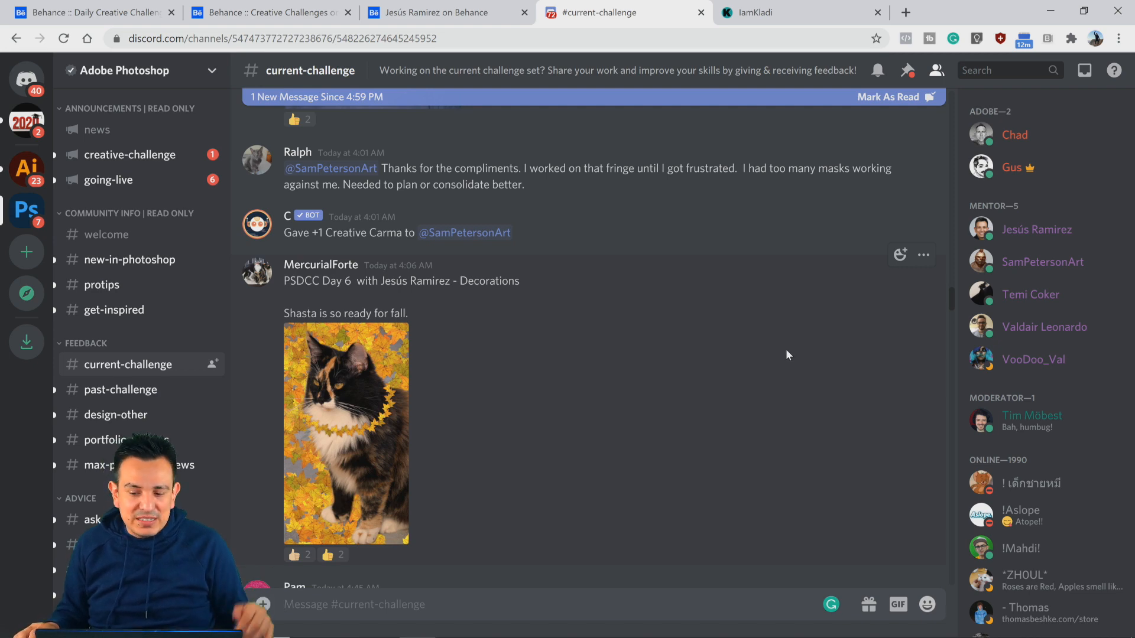
scroll(786, 350, "up", 10)
scroll(779, 353, "up", 15)
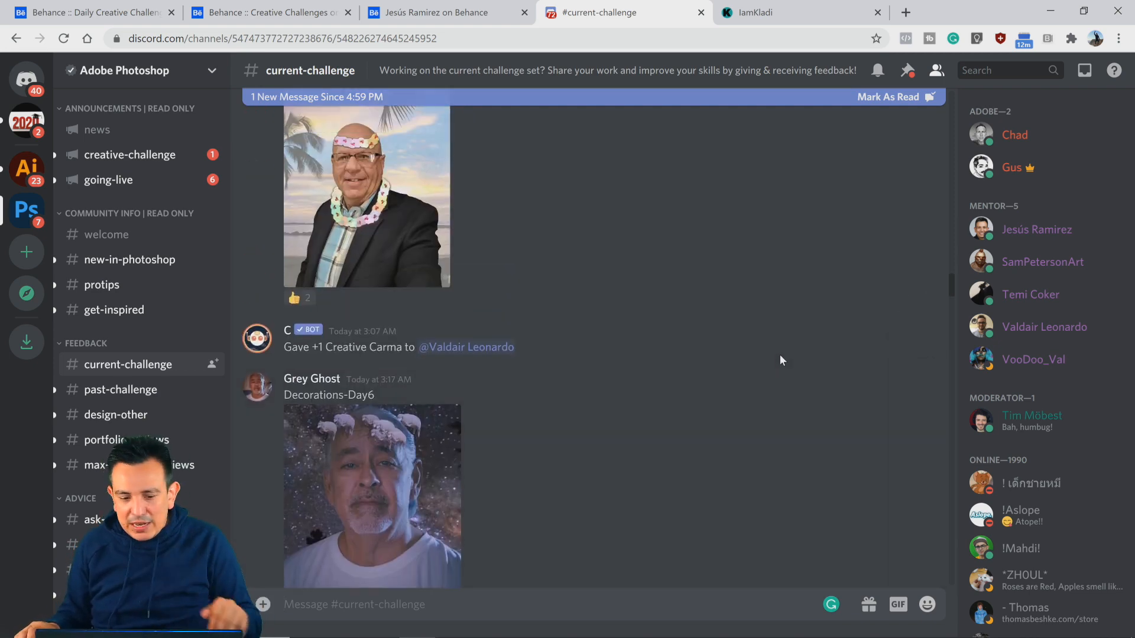
scroll(699, 345, "up", 6)
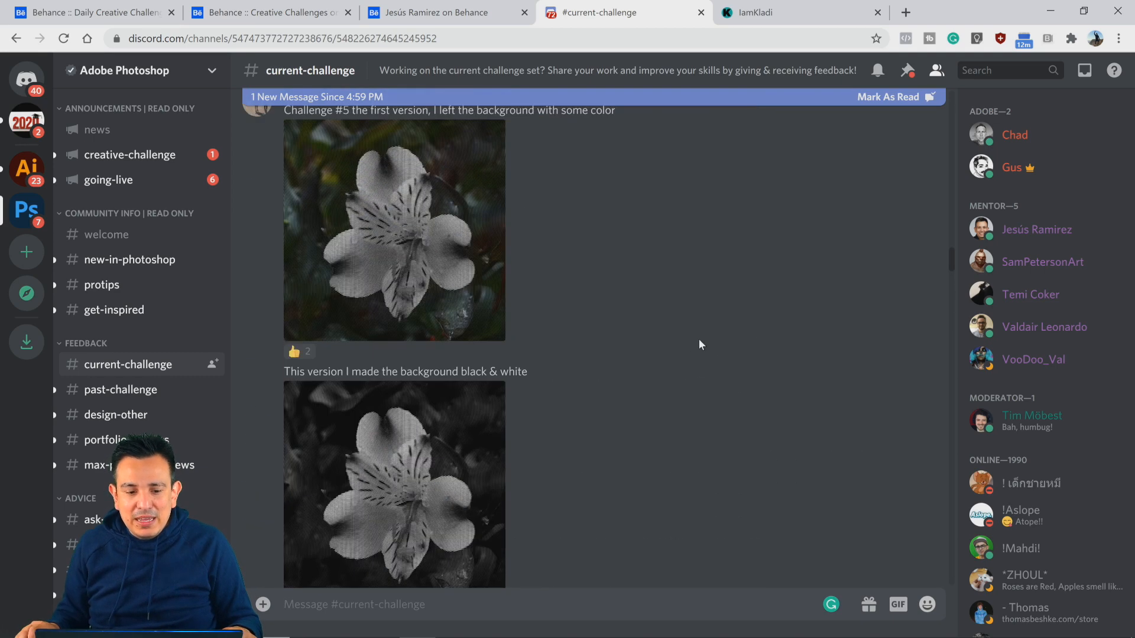
scroll(699, 345, "down", 2)
scroll(700, 340, "down", 1)
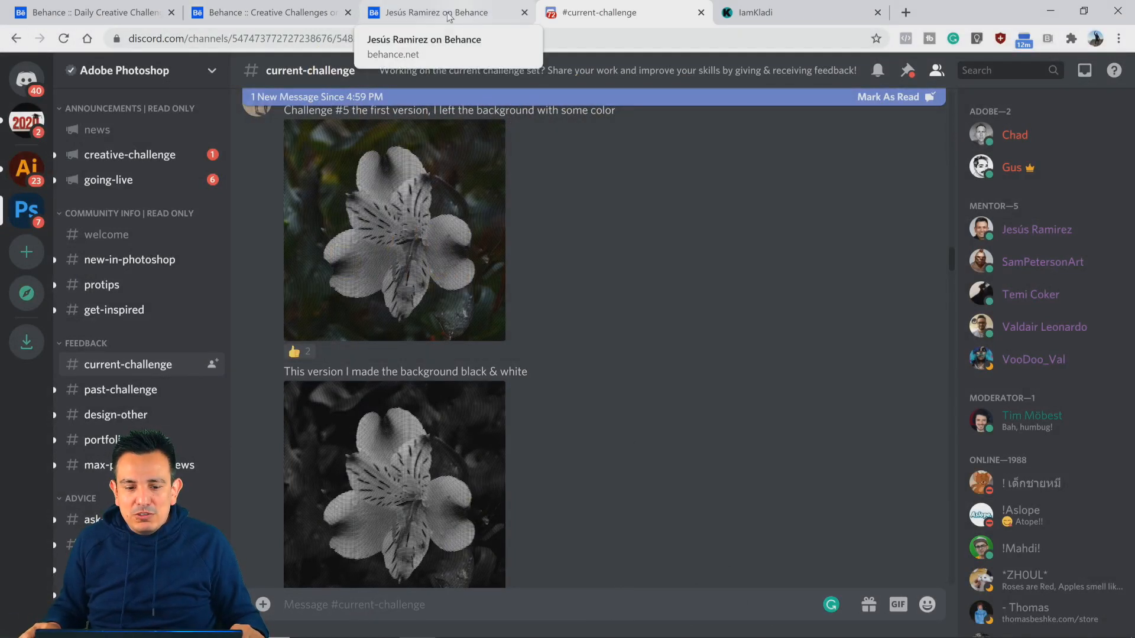
- Browse the community projects in the Behance Creative Challenges gallery and view the host's own Behance profile
left_click(275, 10)
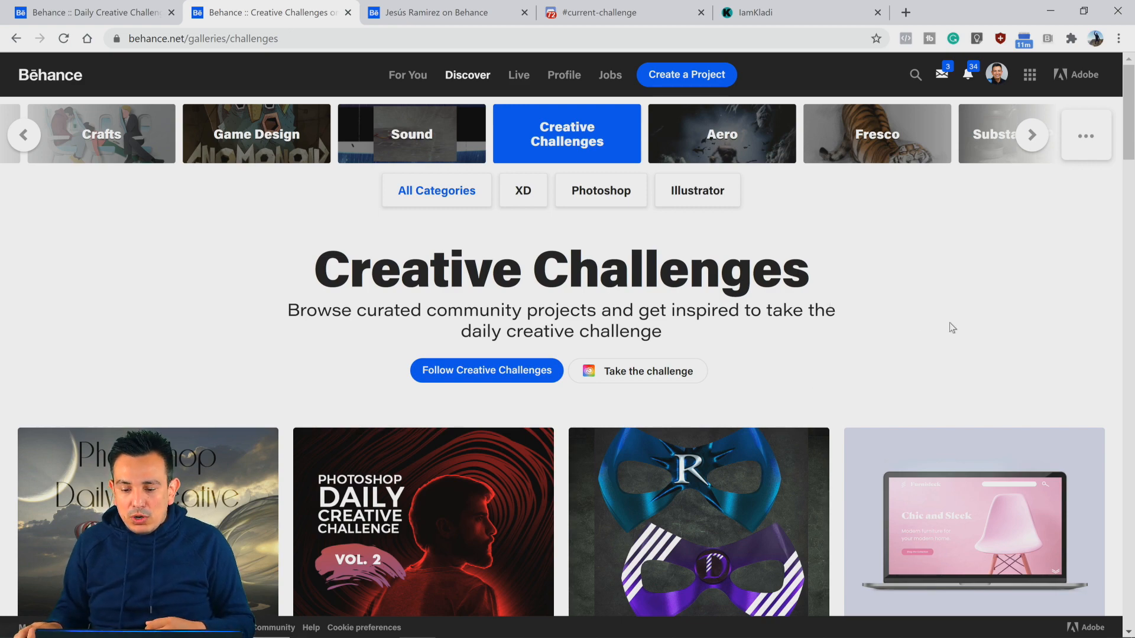
scroll(839, 381, "down", 7)
scroll(835, 380, "down", 10)
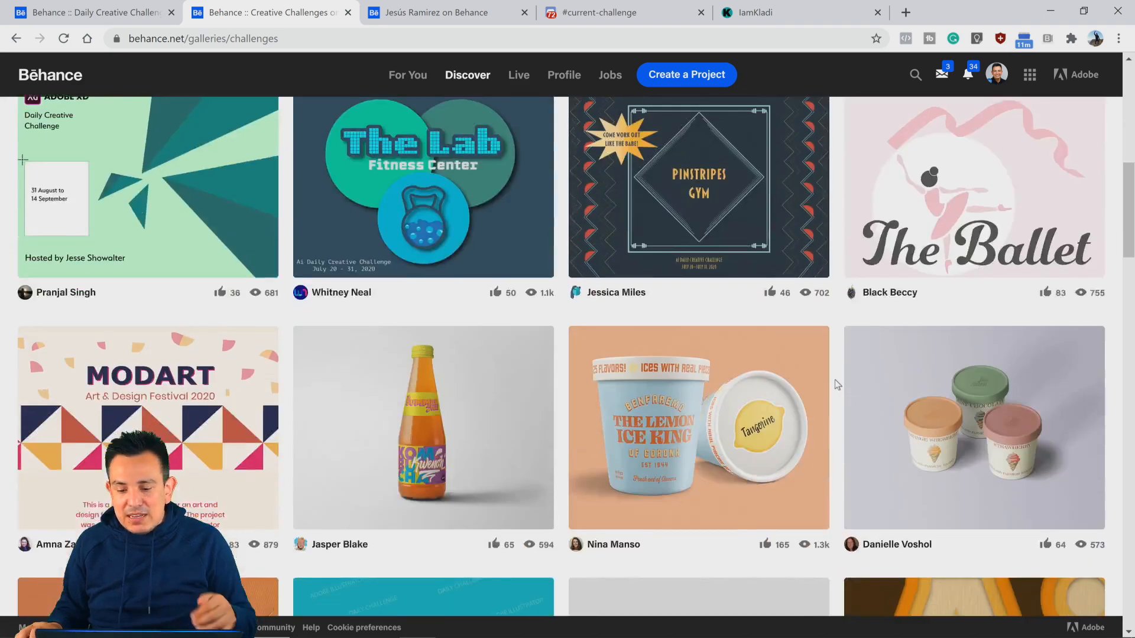
scroll(833, 378, "down", 7)
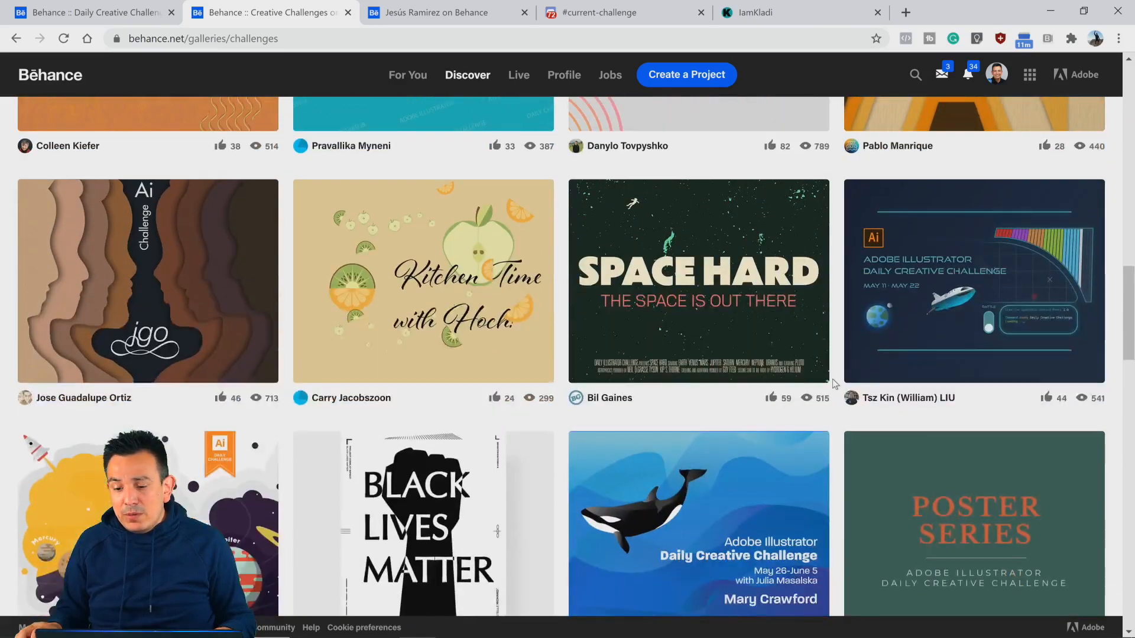
scroll(833, 381, "up", 4)
scroll(832, 382, "up", 20)
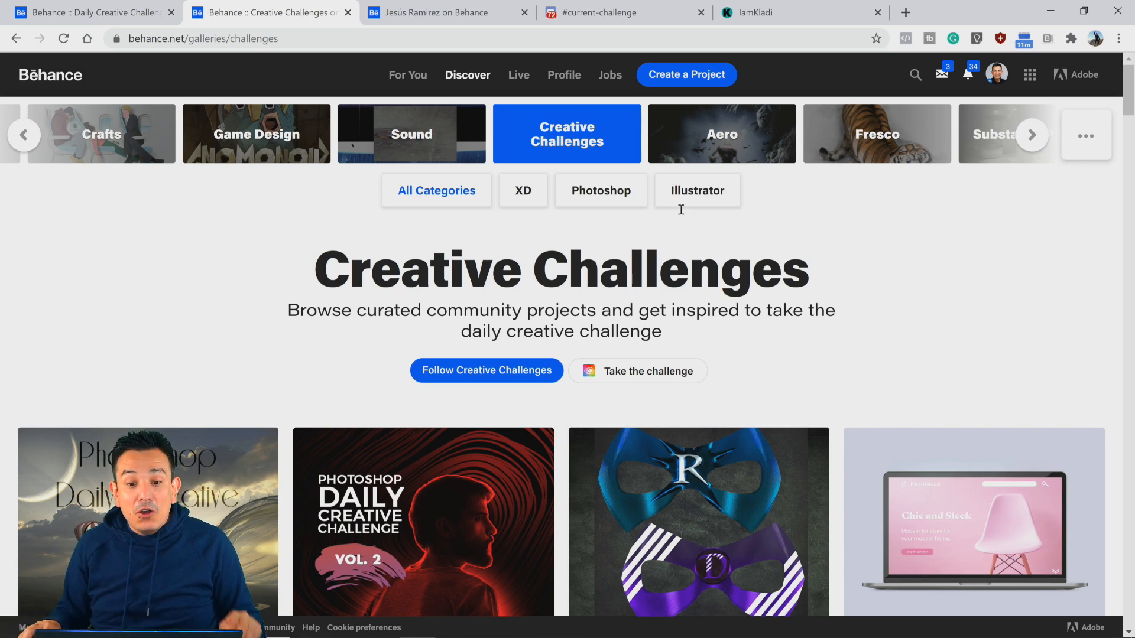
left_click(479, 16)
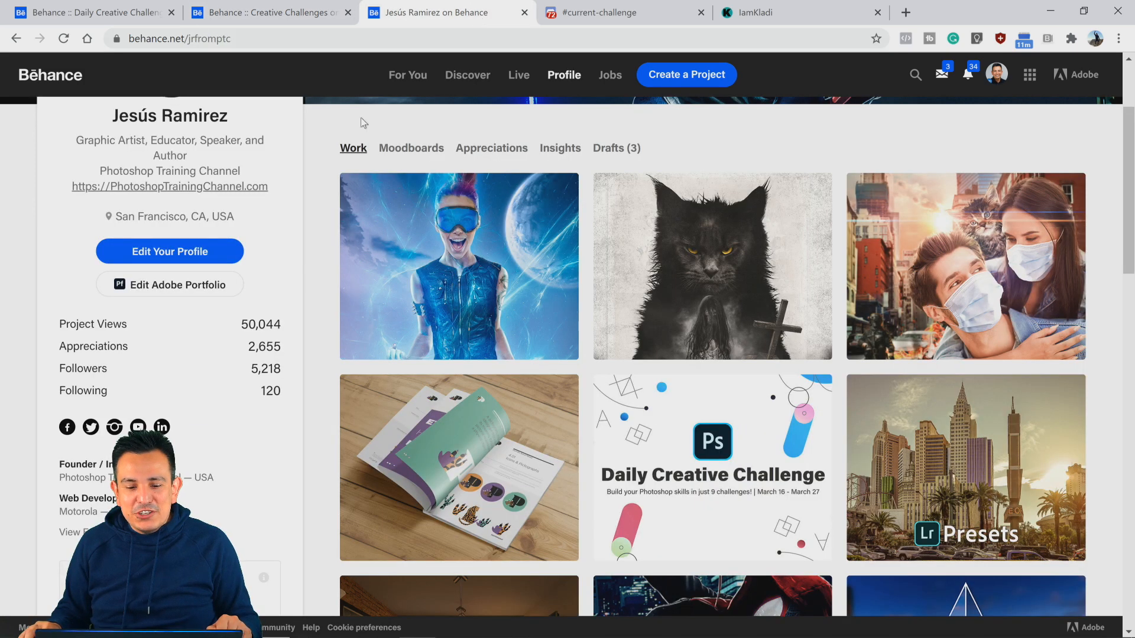
scroll(332, 204, "up", 3)
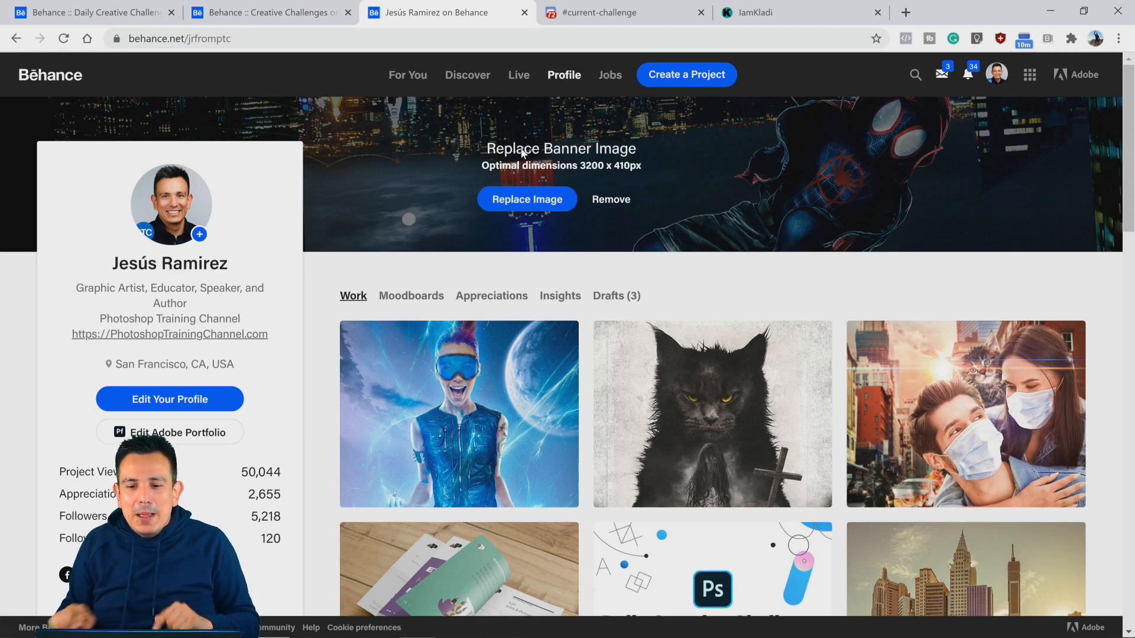
- Open the Resources page of the iamkladi.com site and view its RE-WORK IT live stream section
left_click(791, 14)
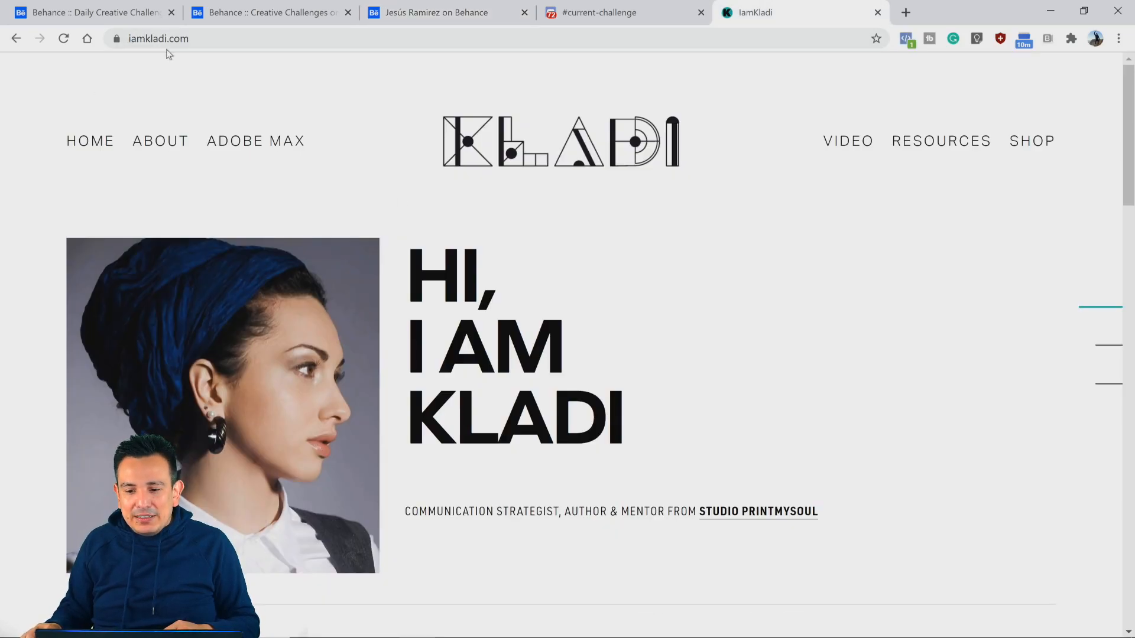
left_click(944, 160)
scroll(720, 201, "down", 7)
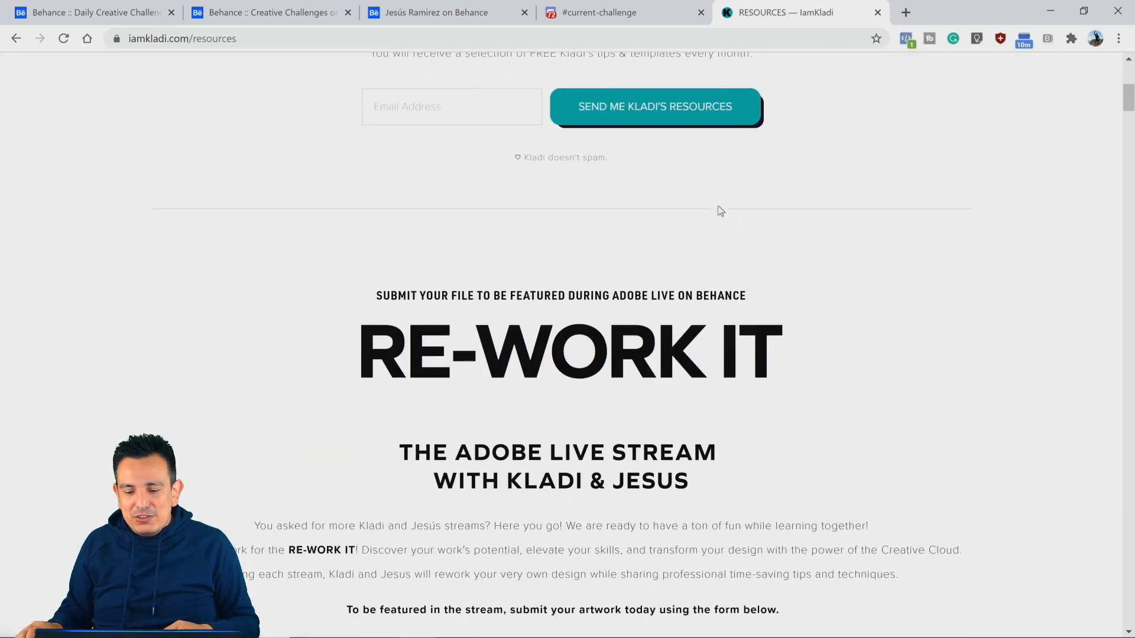
scroll(720, 211, "down", 3)
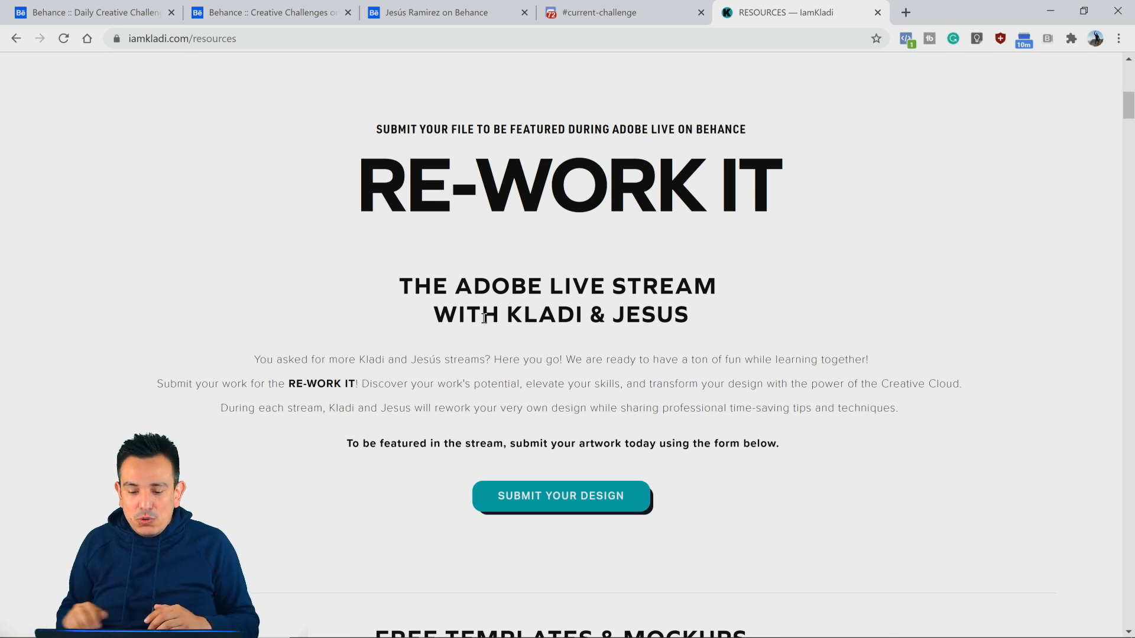
- Review the fields of the RE-WORK IT design submission form and close it without submitting anything
left_click(599, 496)
scroll(553, 319, "down", 1)
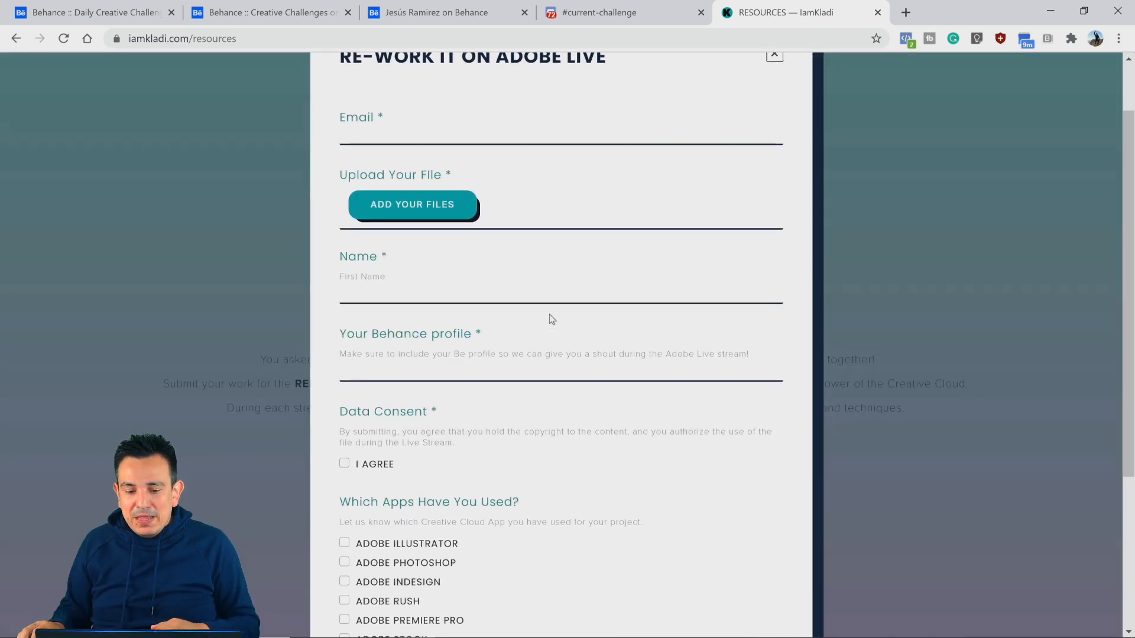
scroll(551, 320, "down", 4)
scroll(550, 319, "up", 5)
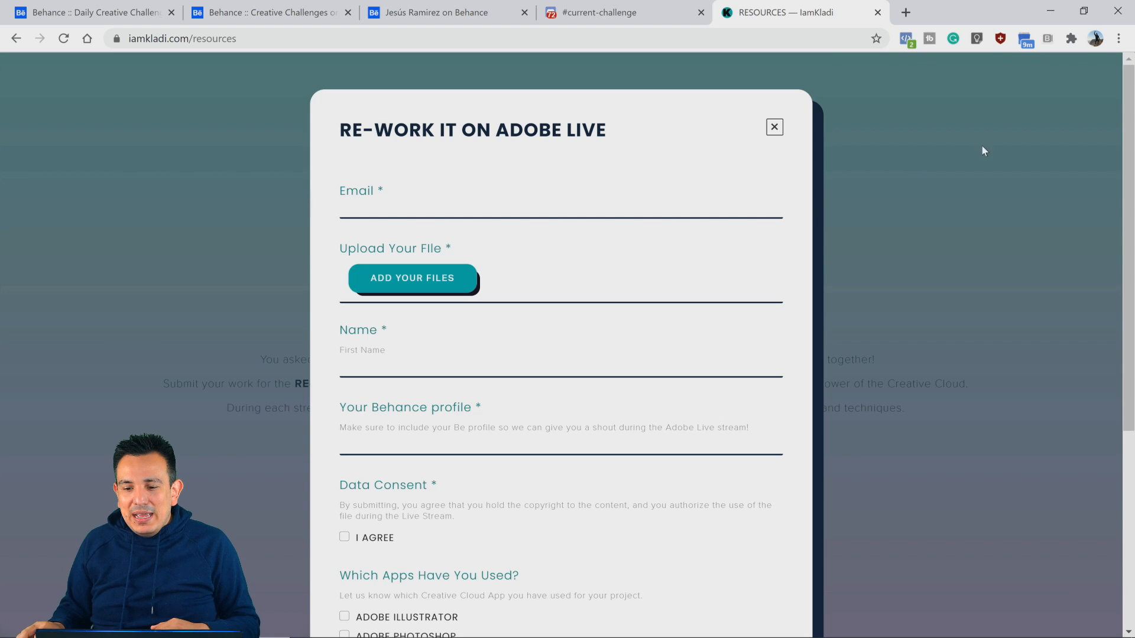
left_click(774, 129)
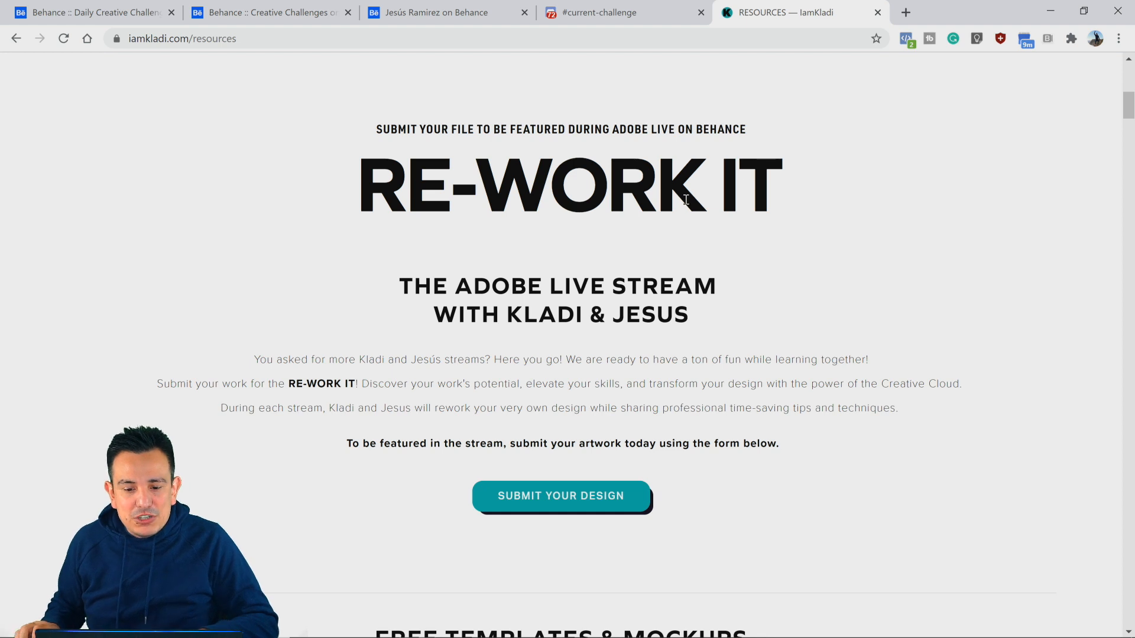
- Return to the Photoshop Daily Creative Challenge page and view the New Hairdo challenge dated September 23, 2020
left_click(258, 19)
left_click(105, 19)
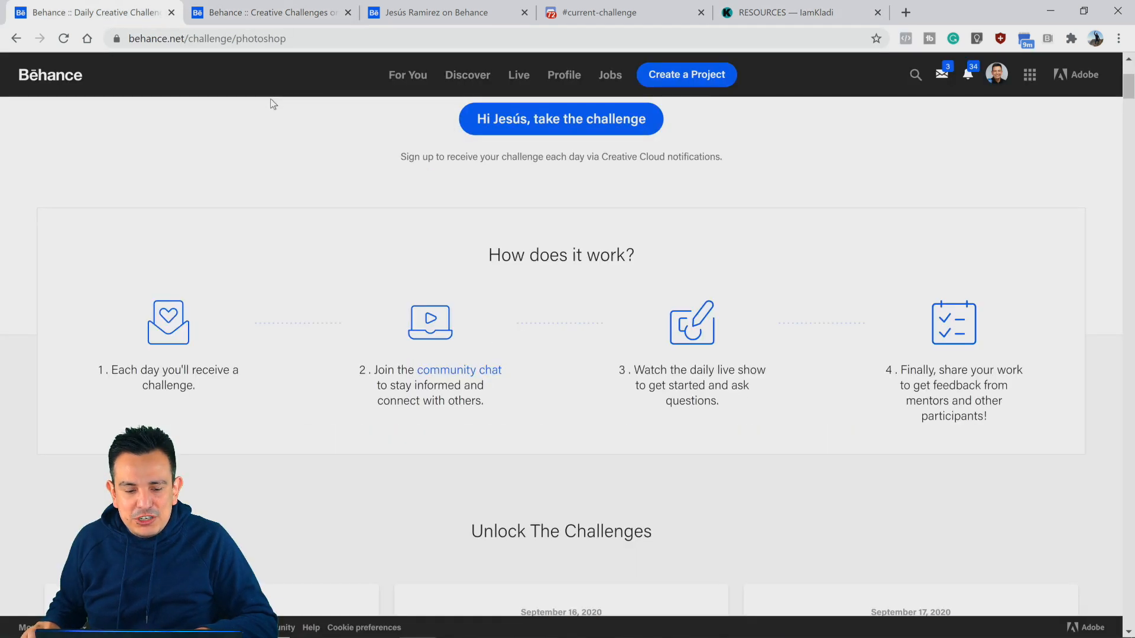
scroll(282, 113, "down", 3)
scroll(281, 112, "down", 12)
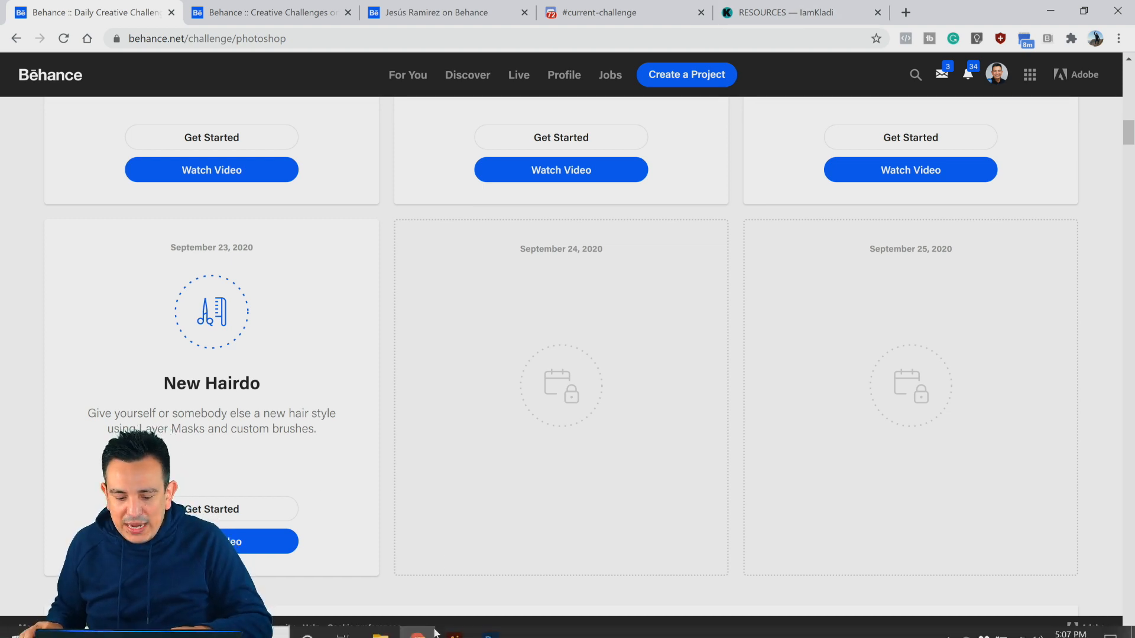
- Switch to Photoshop, select the Adobe Stock #294245310 layer and toggle the Adobe Stock #111025285 layer's visibility to compare the portraits, leaving it hidden
left_click(490, 623)
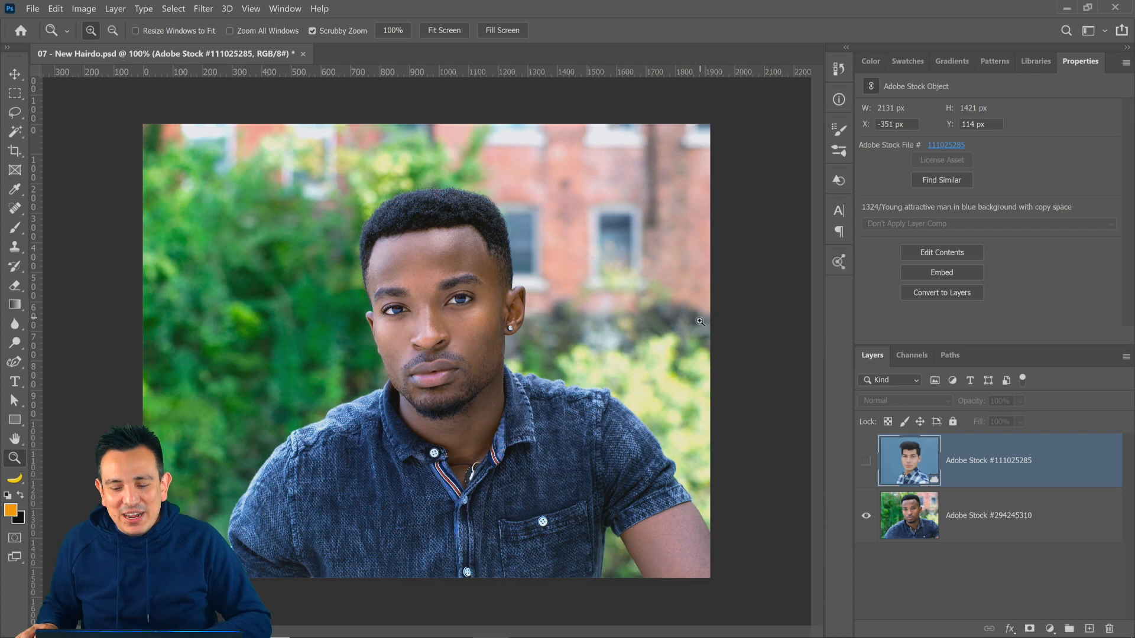
left_click(913, 499)
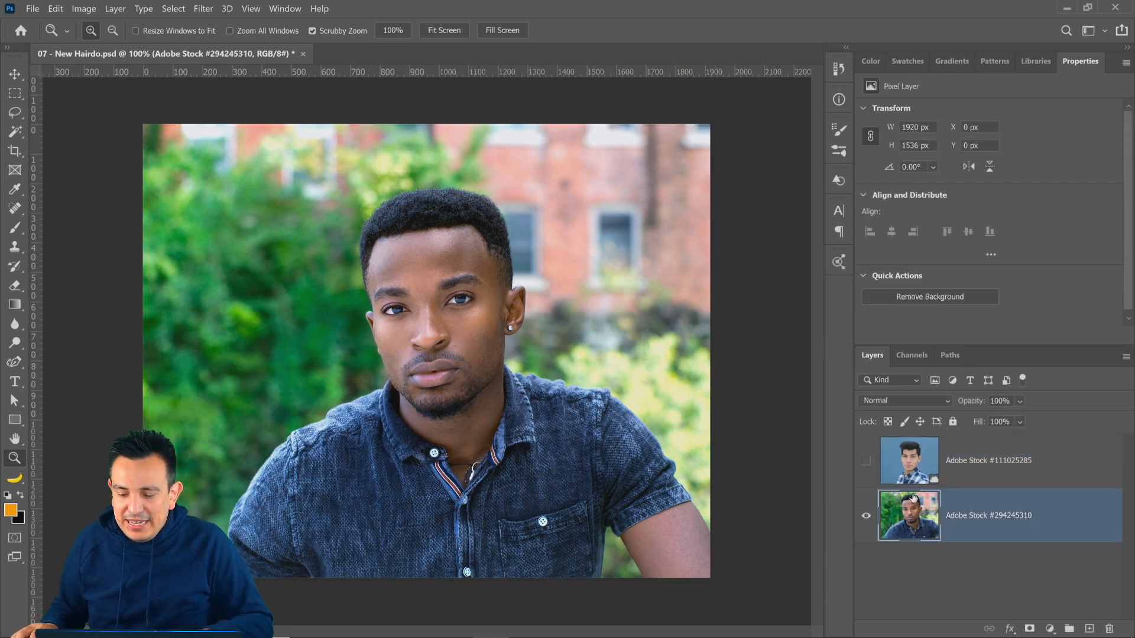
left_click(867, 461)
left_click(867, 465)
left_click(867, 465)
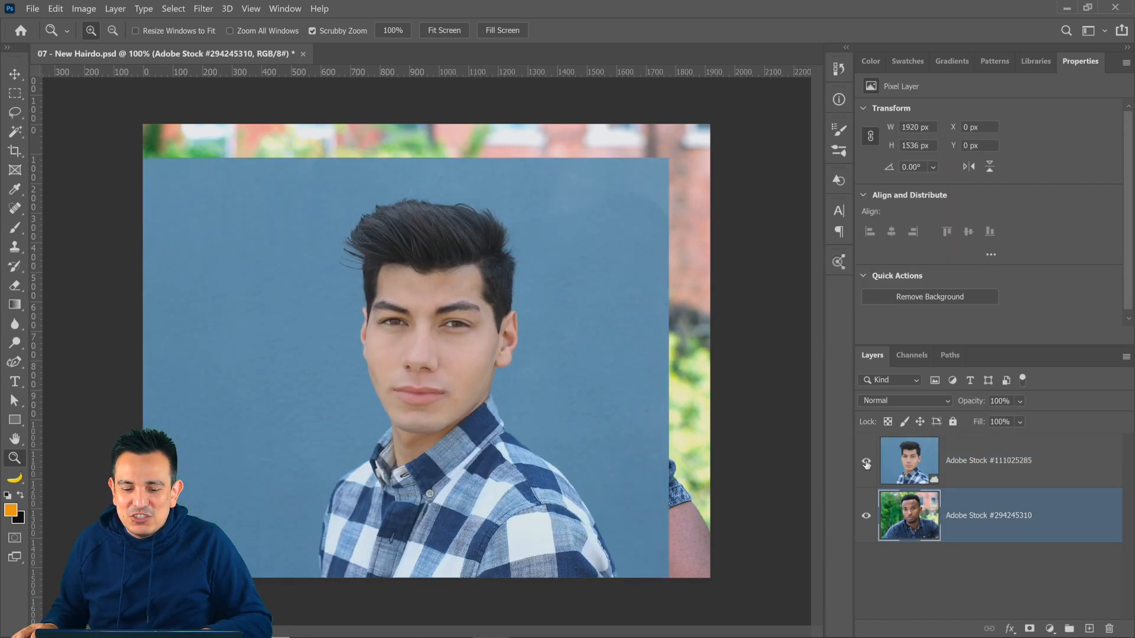
left_click(867, 465)
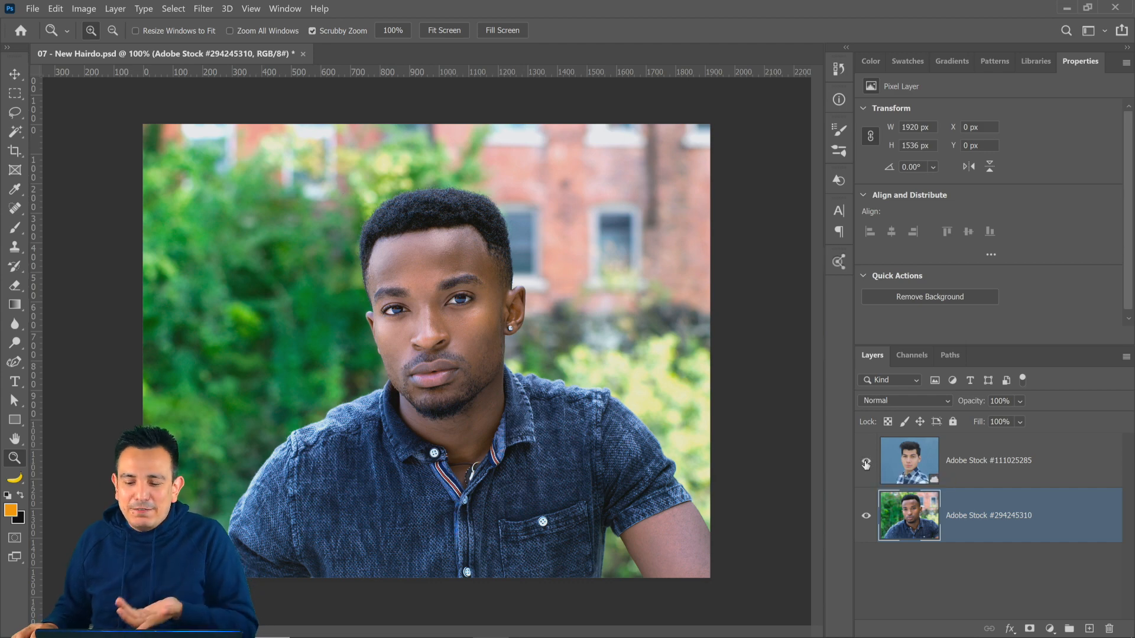
left_click(867, 464)
left_click(867, 465)
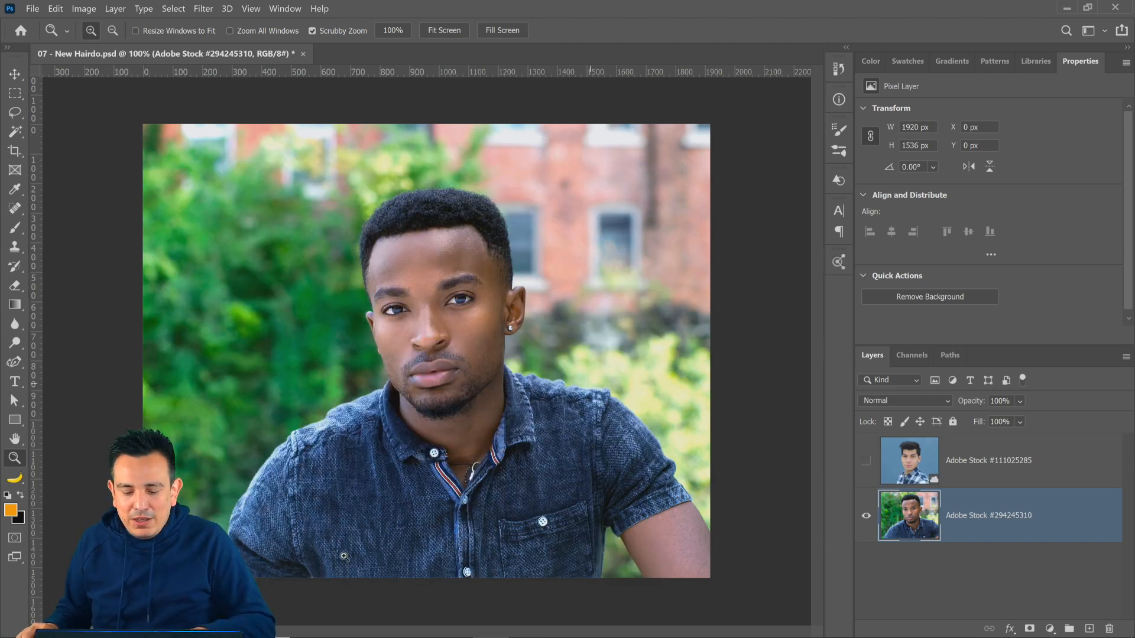
- Switch back to Chrome and load stock.adobe.com in the daily challenge tab
left_click(424, 625)
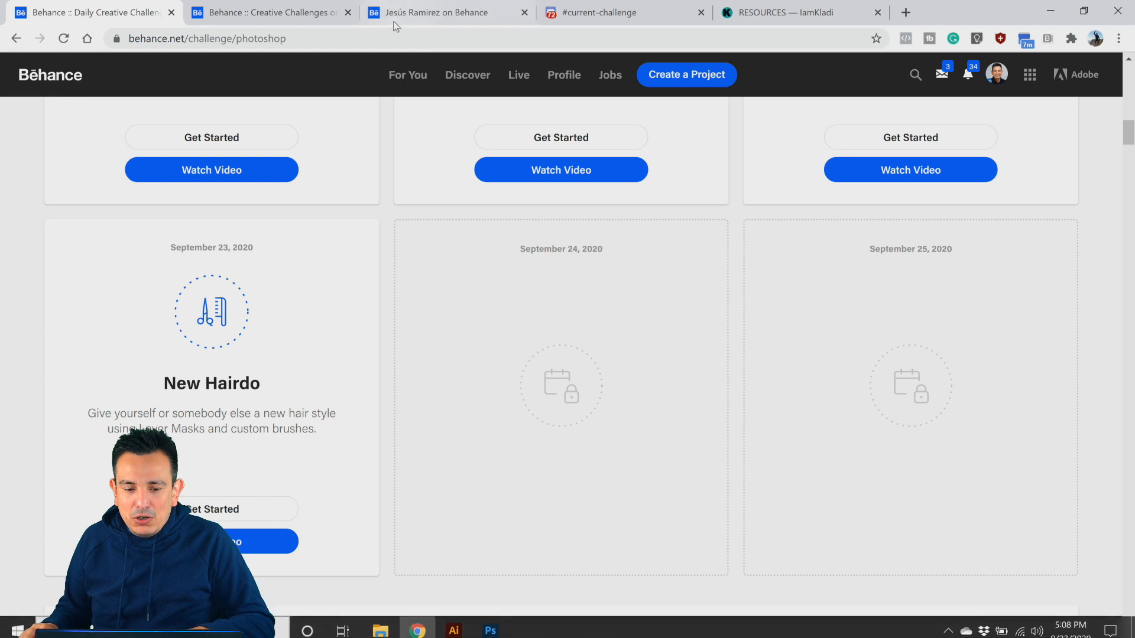
left_click(411, 38)
type("stock.adobe.com")
key("Return")
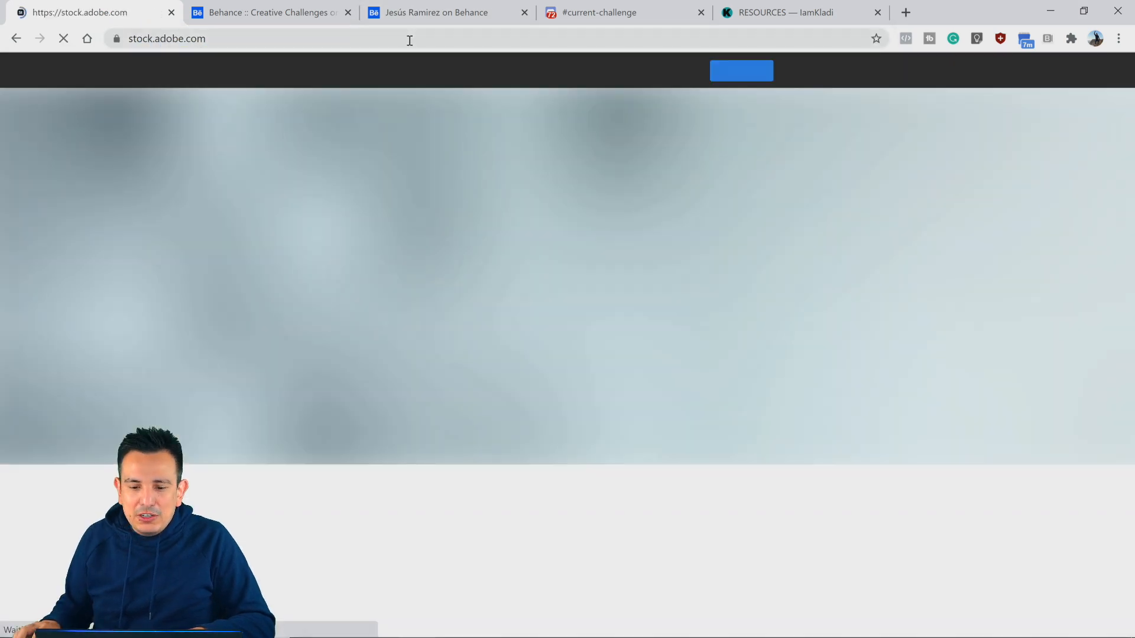
- Search Adobe Stock images for "isolated hair" and browse the results for usable hairstyles
left_click(456, 313)
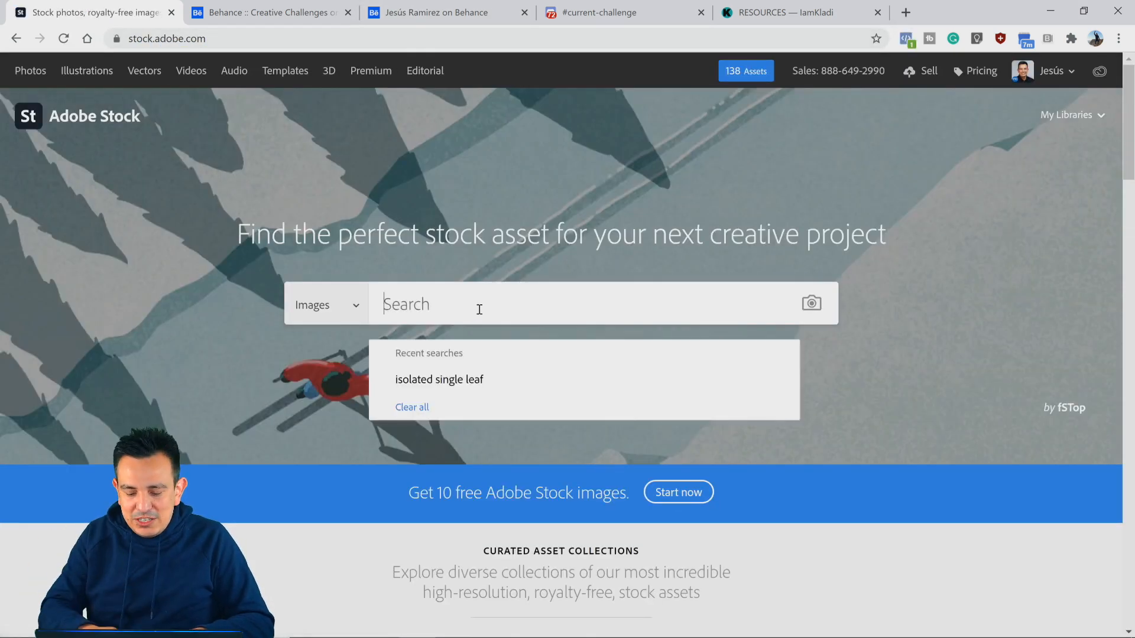
type("iso")
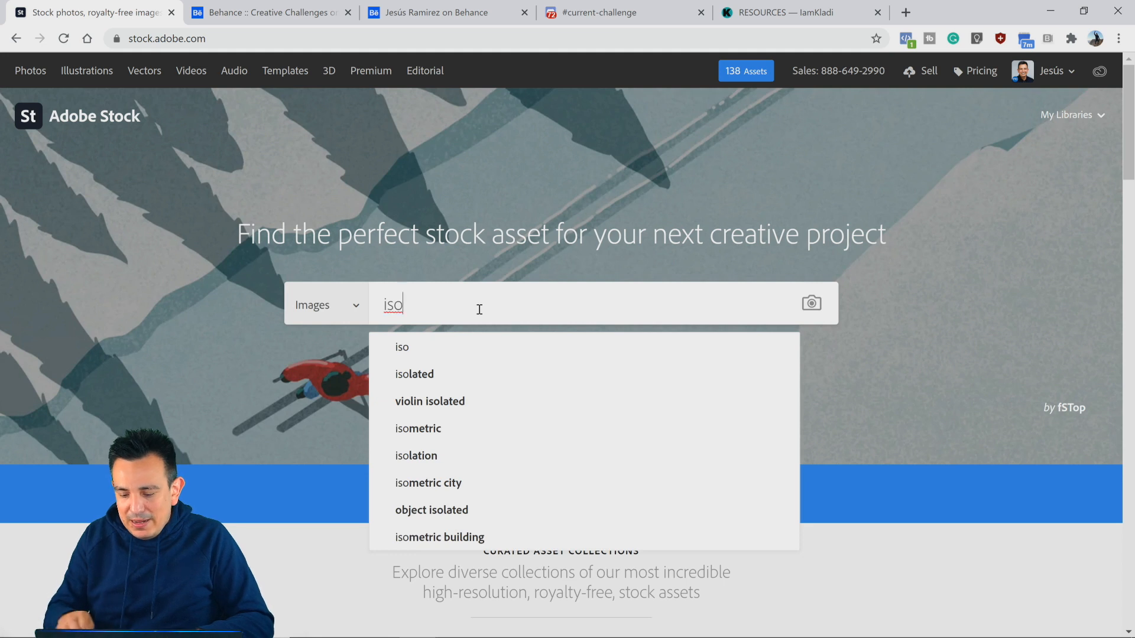
key("Down")
key("Down")
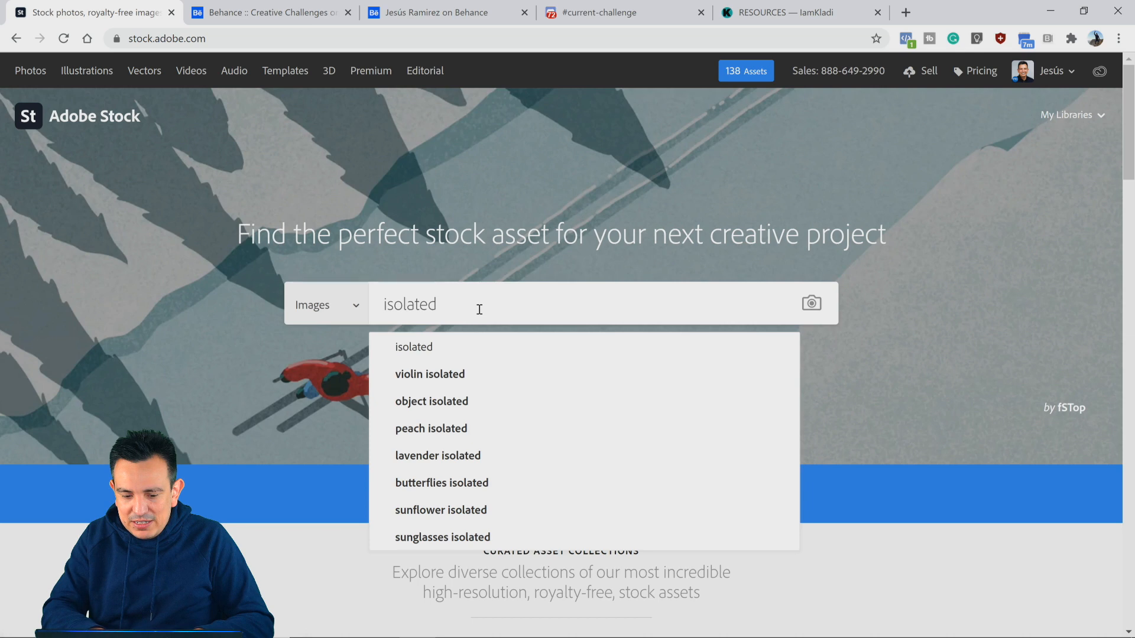
type("hair")
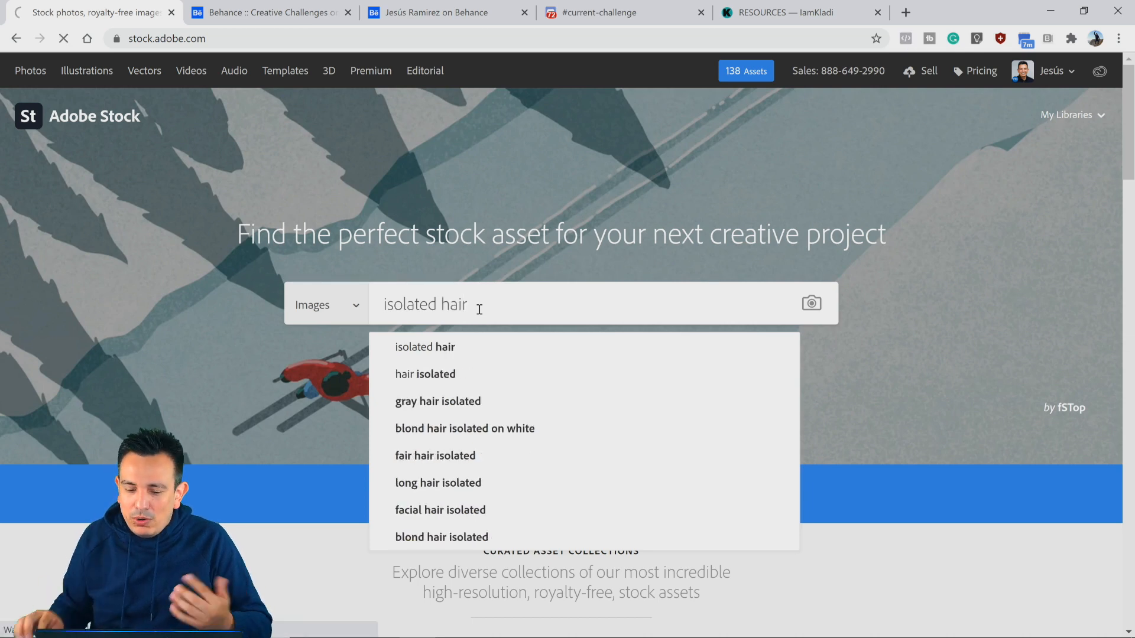
key("Return")
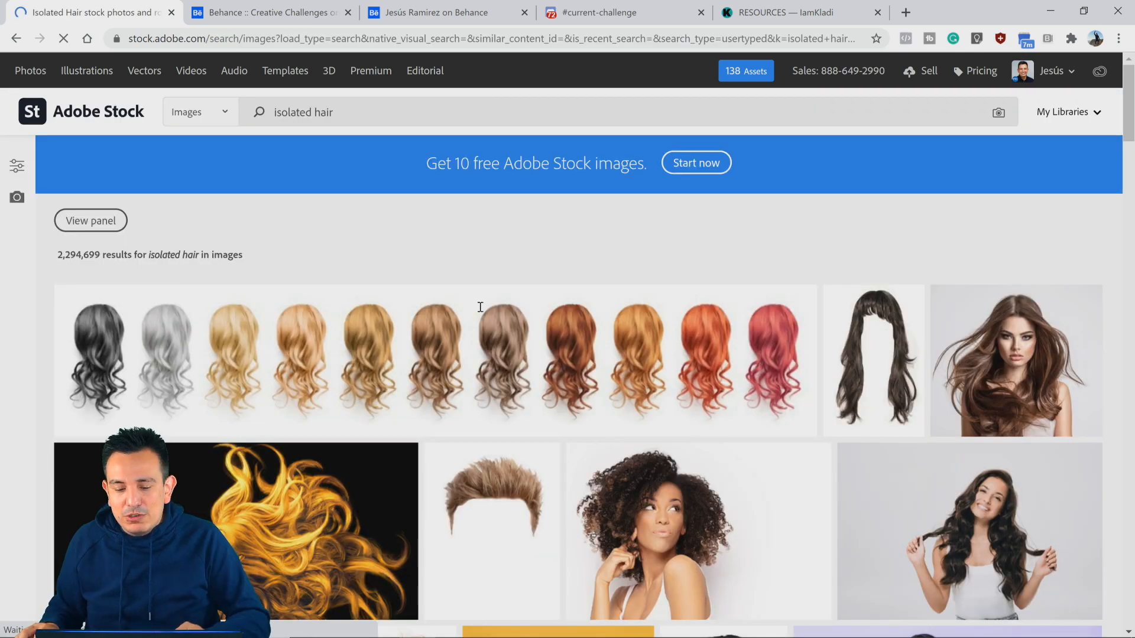
scroll(482, 284, "down", 3)
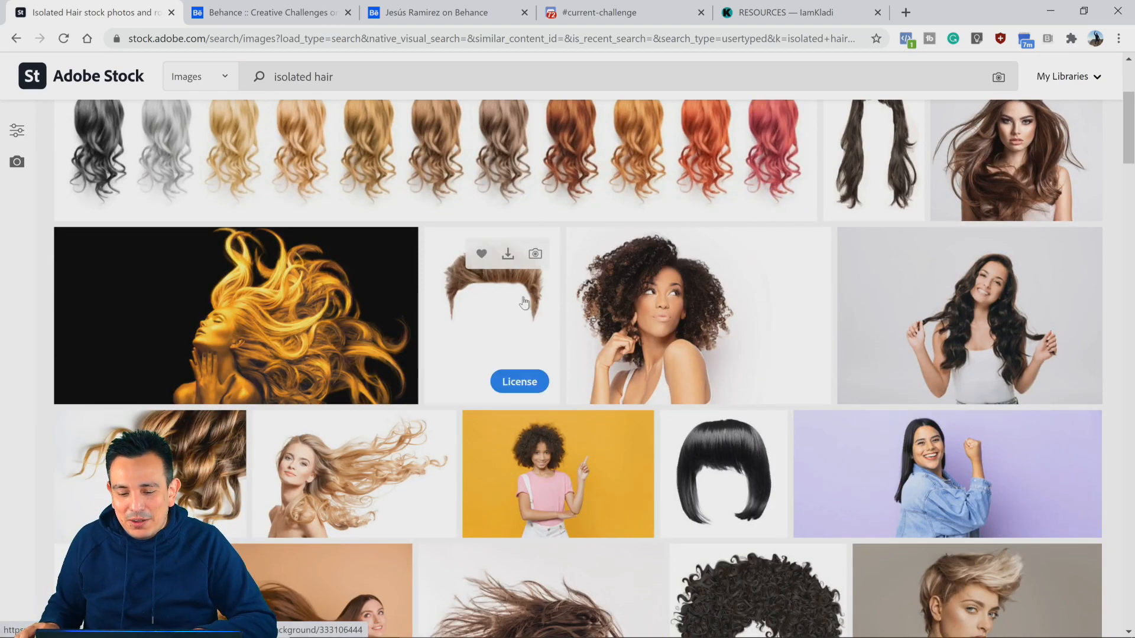
scroll(491, 313, "down", 7)
scroll(286, 322, "down", 12)
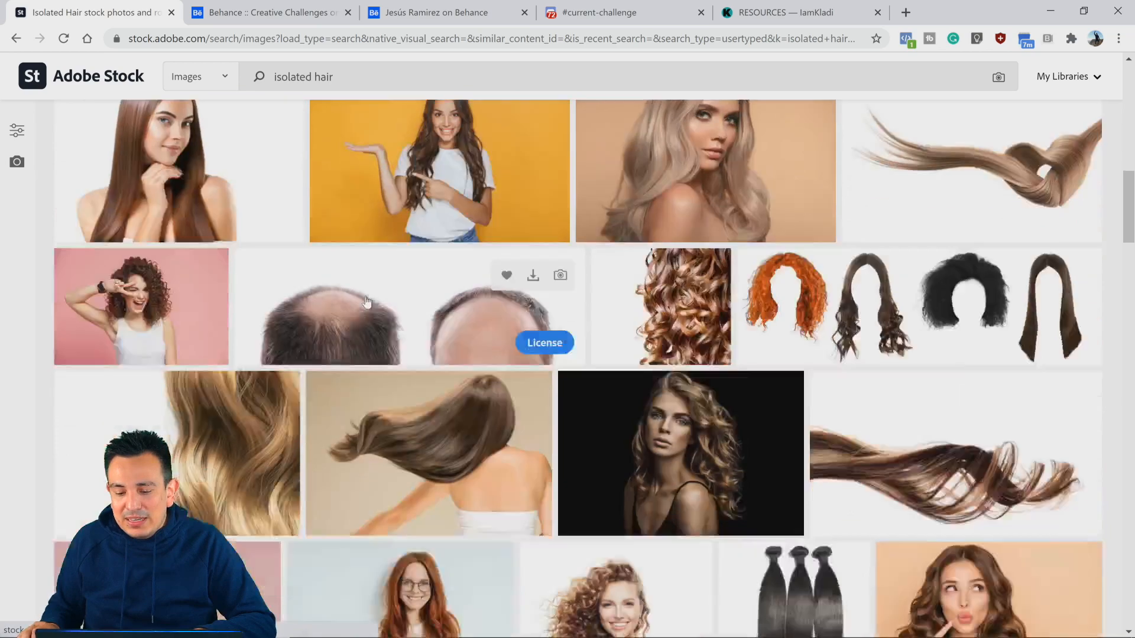
scroll(367, 304, "down", 10)
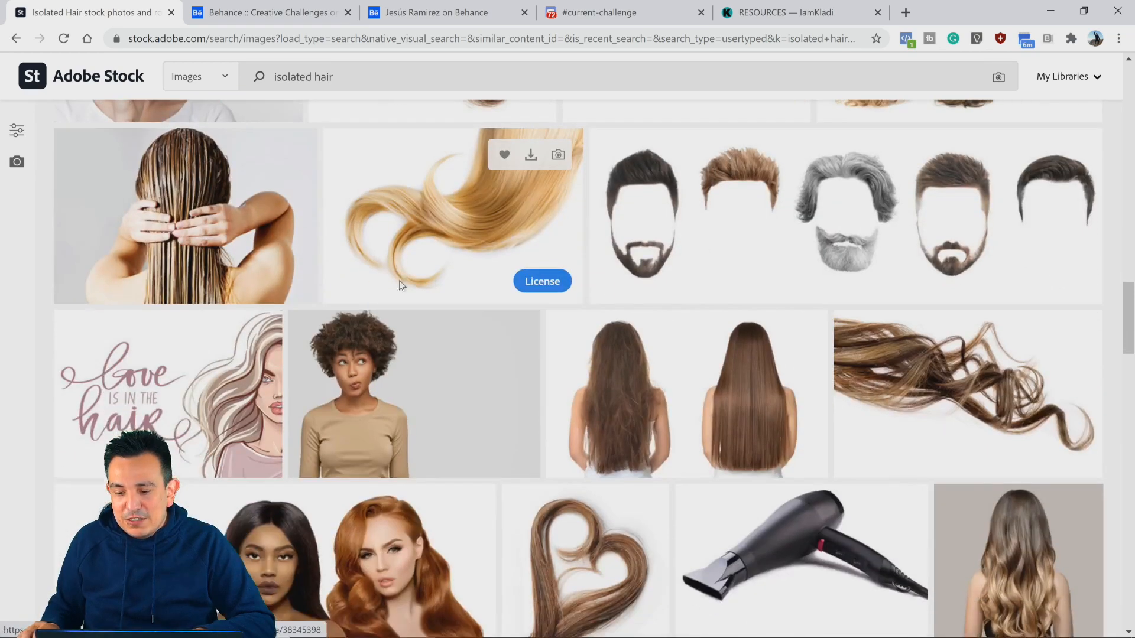
scroll(588, 278, "down", 8)
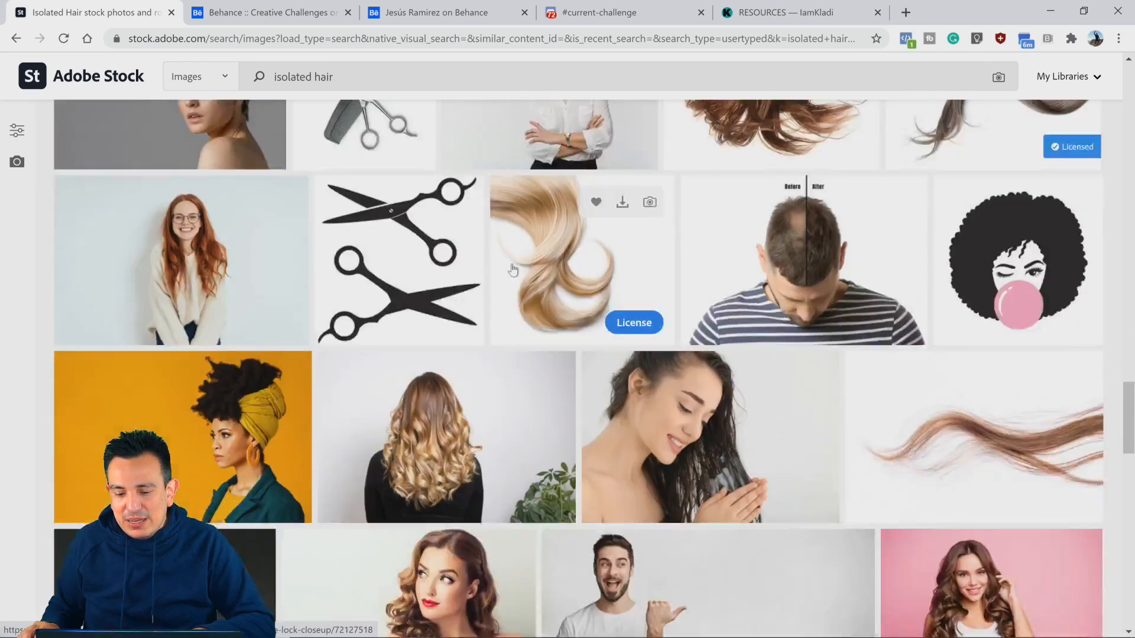
- Switch to Photoshop, make the Adobe Stock #111025285 layer visible and select it
left_click(1050, 16)
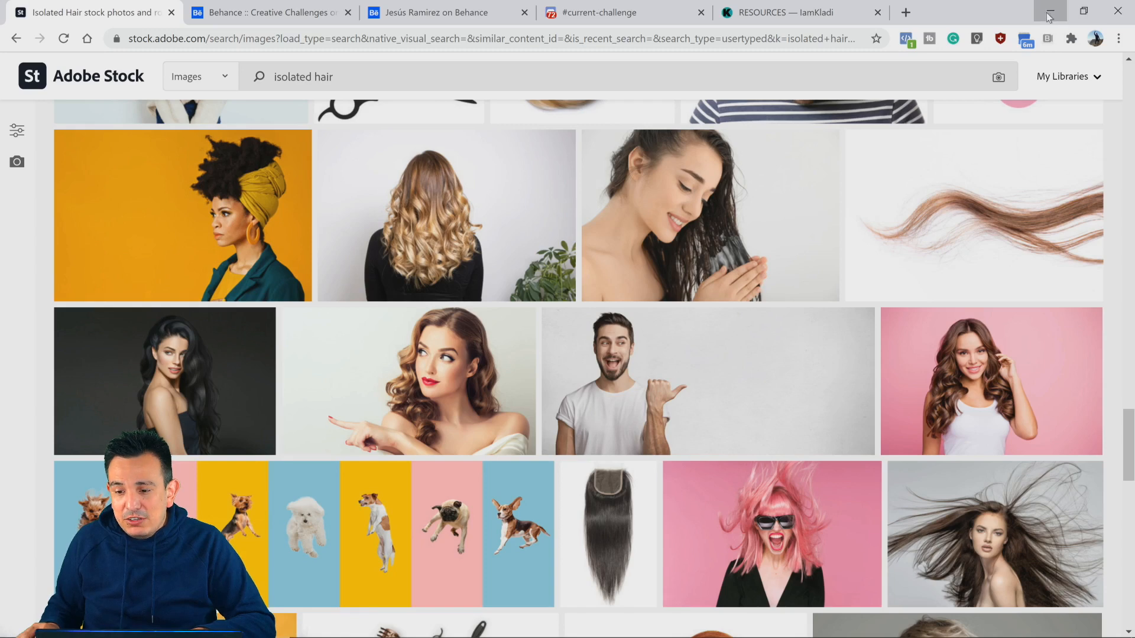
left_click(866, 462)
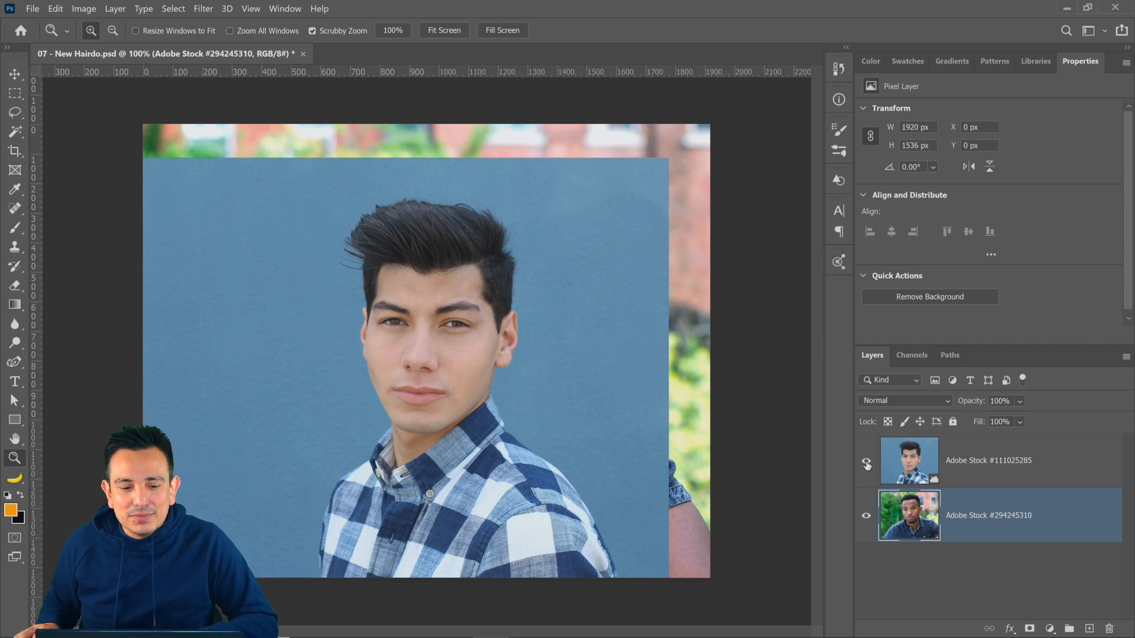
left_click(1020, 484)
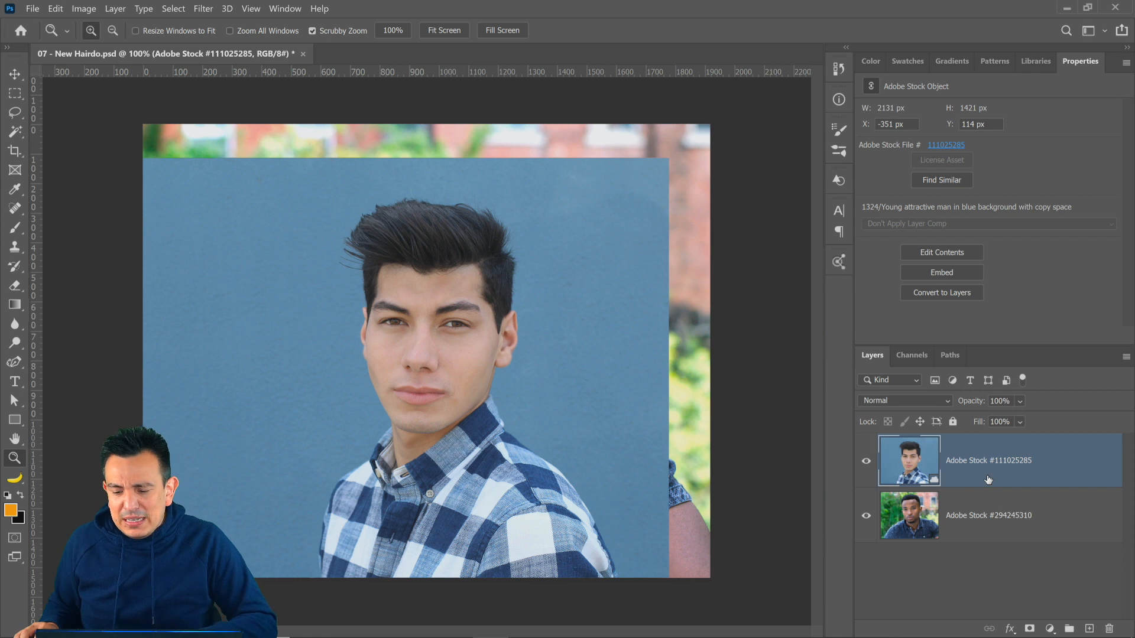
- Run Select Subject on the blue-background portrait and add a layer mask from the selection
left_click(174, 8)
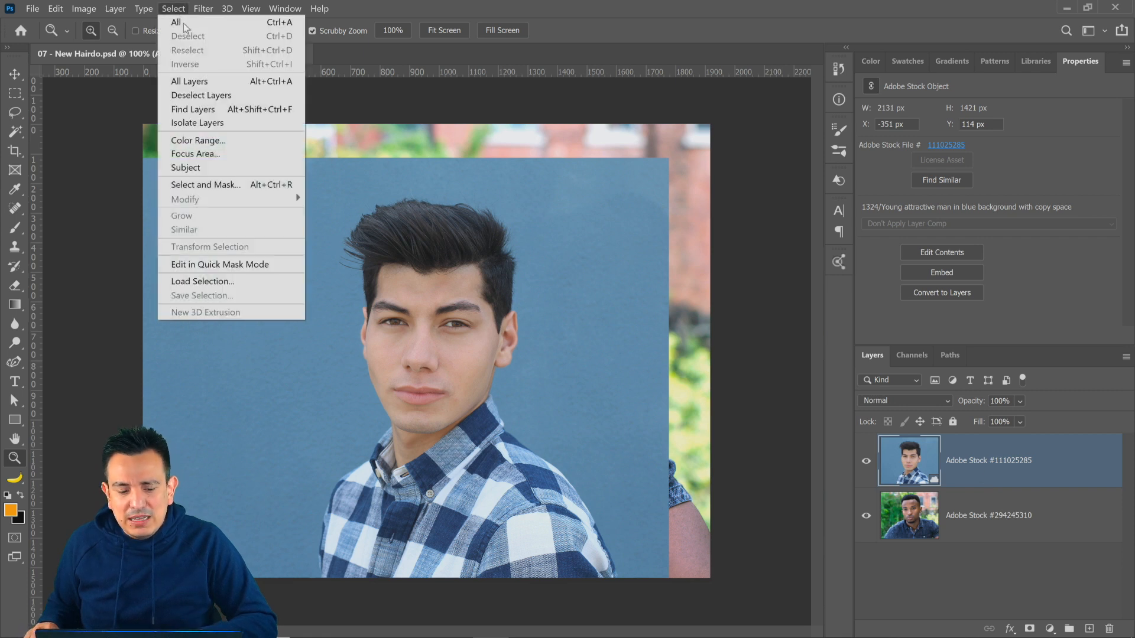
left_click(206, 171)
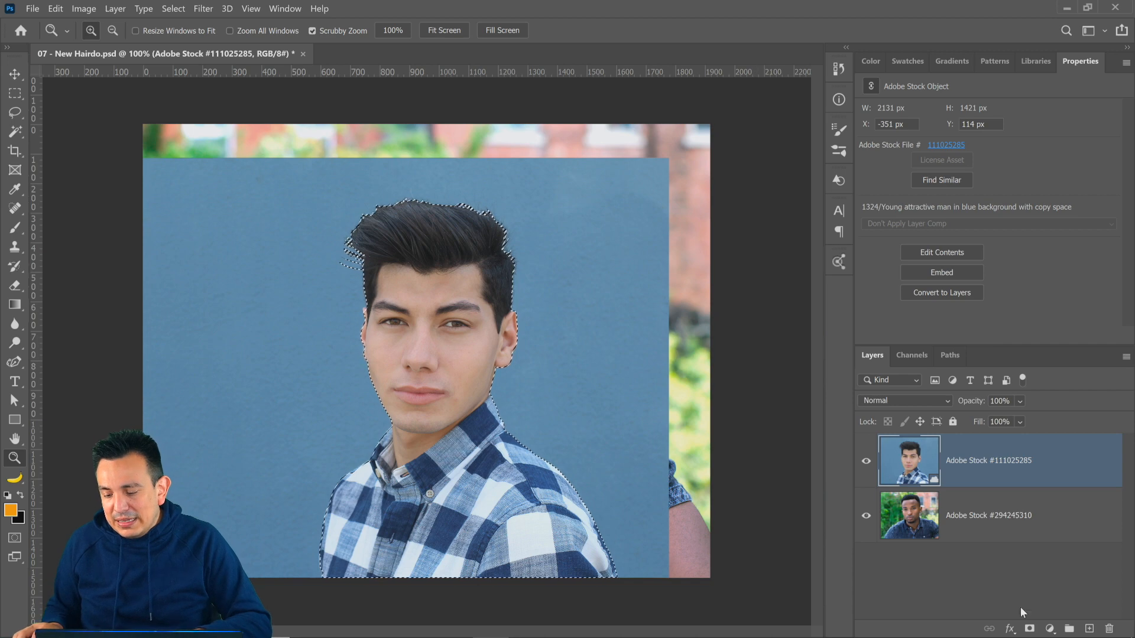
left_click(1030, 630)
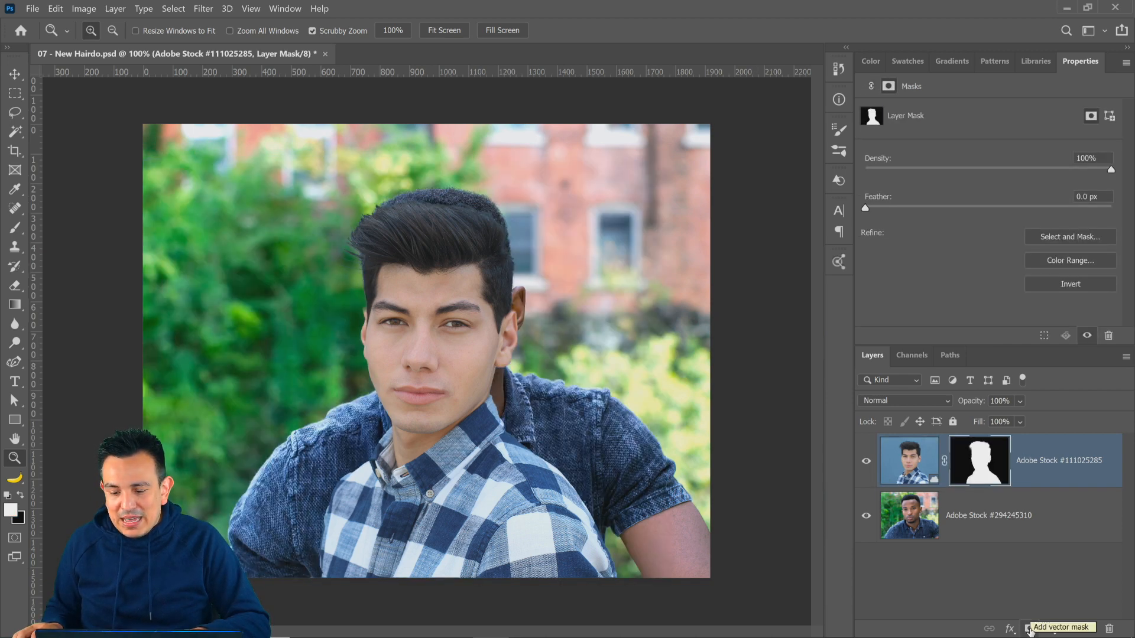
- Lasso the top portrait's face and body below the hairline, remove that area in the layer mask, and deselect
left_click(19, 112)
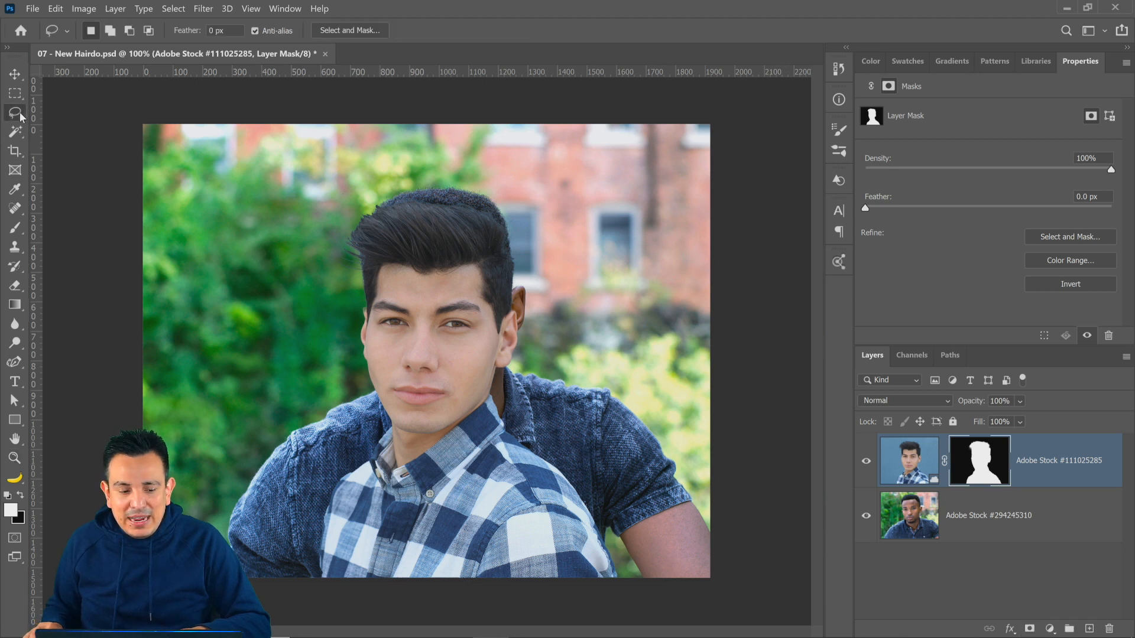
right_click(20, 112)
left_click(44, 110)
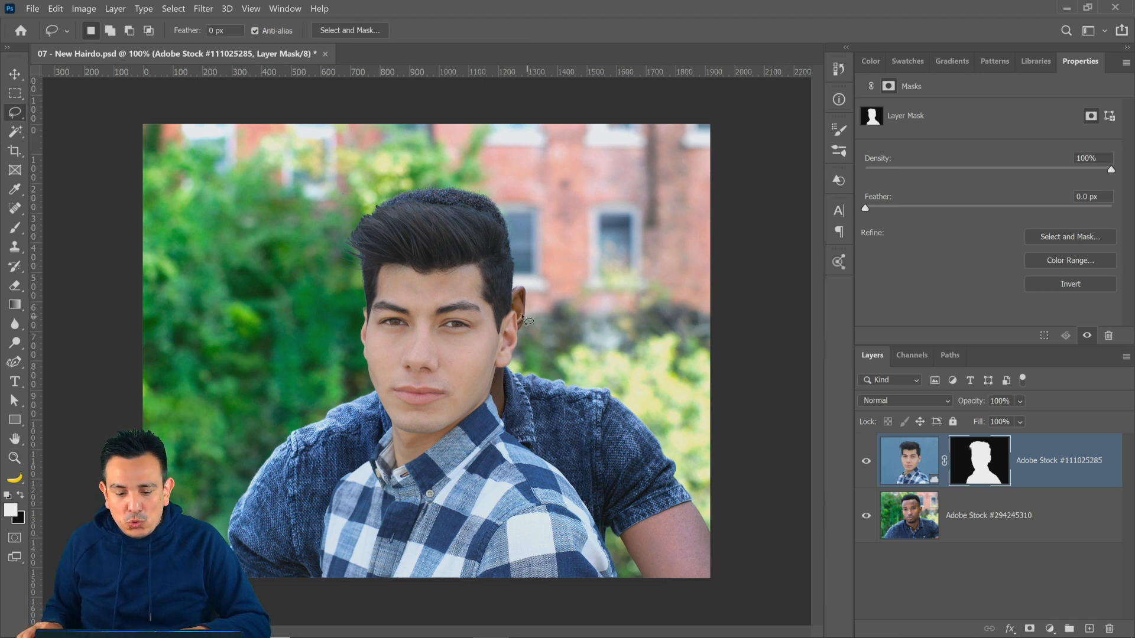
mouse_move(523, 317)
left_mouse_down()
mouse_move(502, 342)
mouse_move(475, 280)
mouse_move(398, 275)
mouse_move(368, 327)
mouse_move(365, 311)
mouse_move(351, 318)
mouse_move(334, 361)
mouse_move(298, 630)
mouse_move(686, 593)
left_mouse_up()
left_click_drag(571, 345, 572, 342)
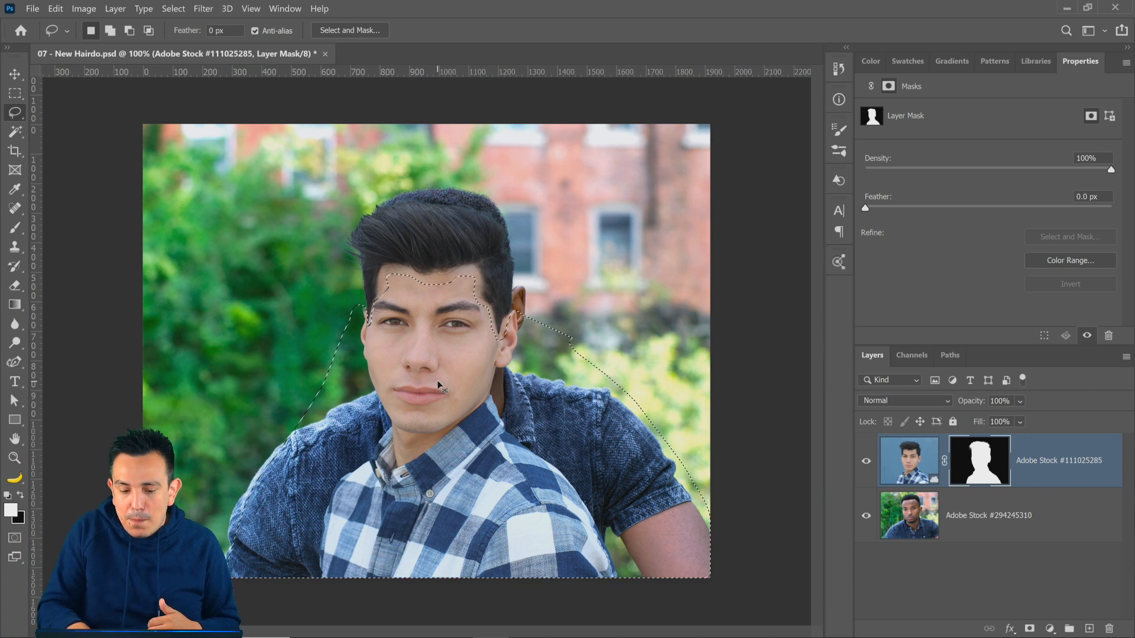
key("Delete")
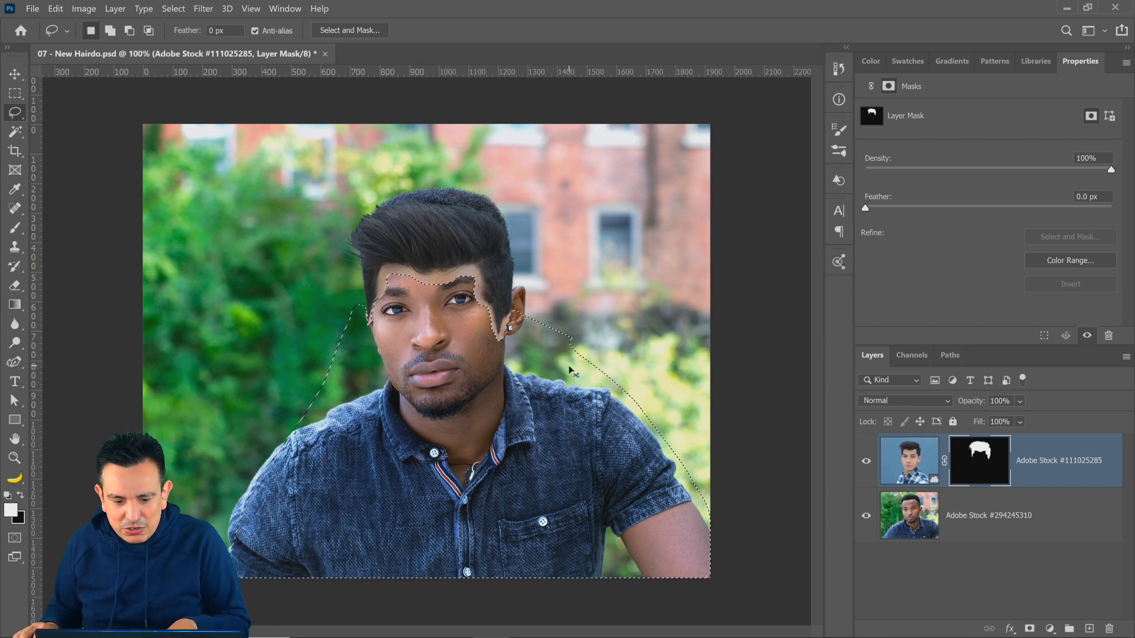
key("ctrl+d")
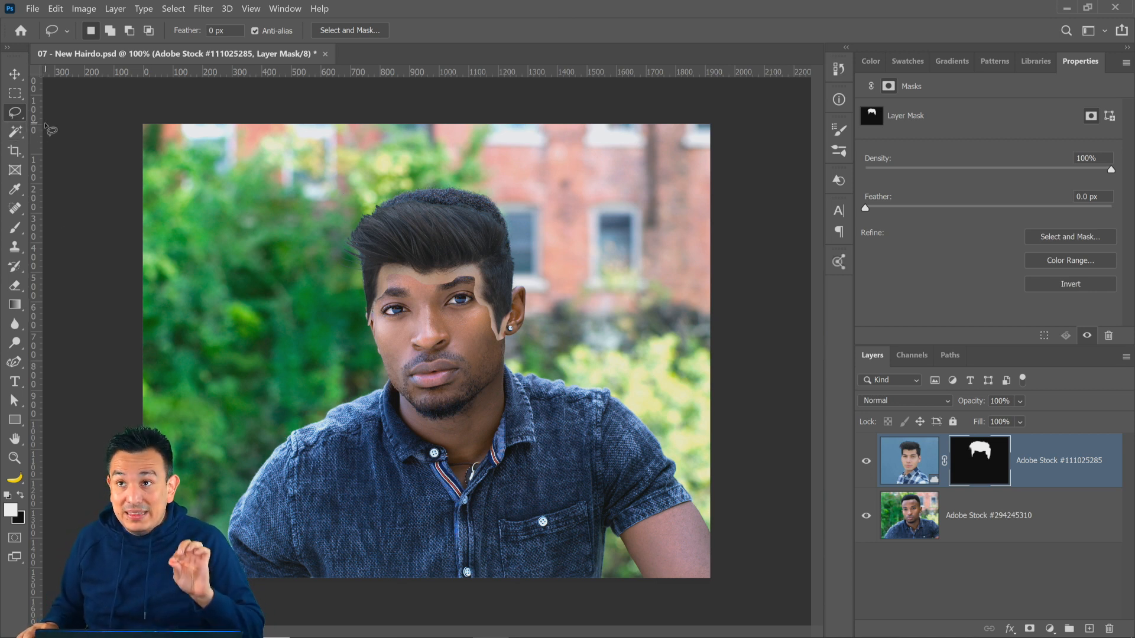
- Move the masked hair up over the man's head and scale it to about 101% width and 103% height
left_click(15, 74)
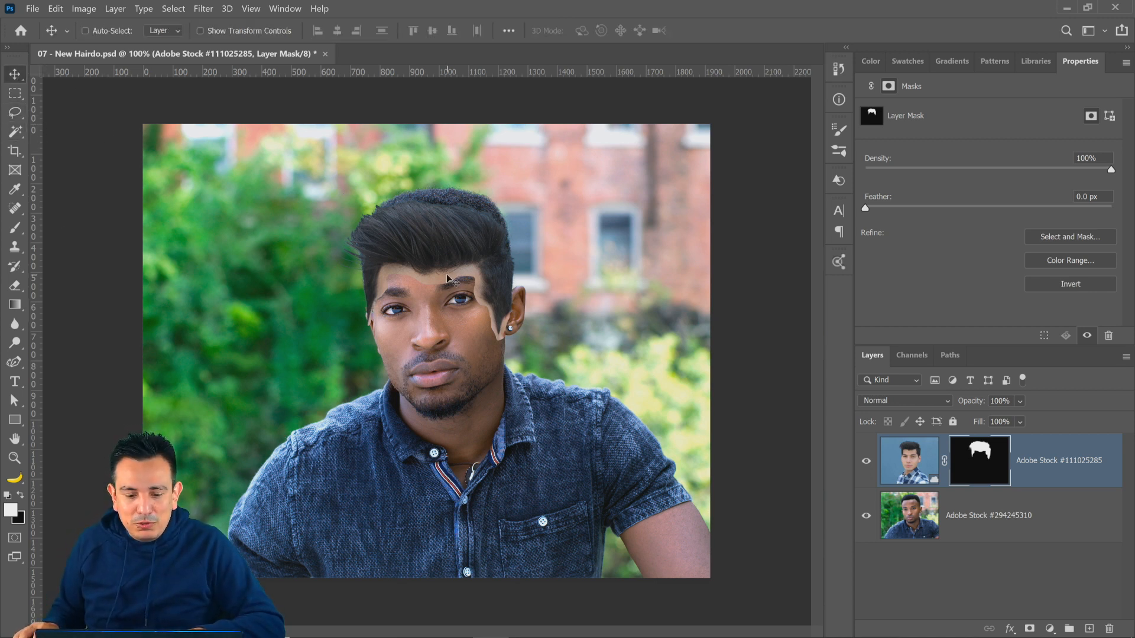
left_click_drag(502, 280, 510, 254)
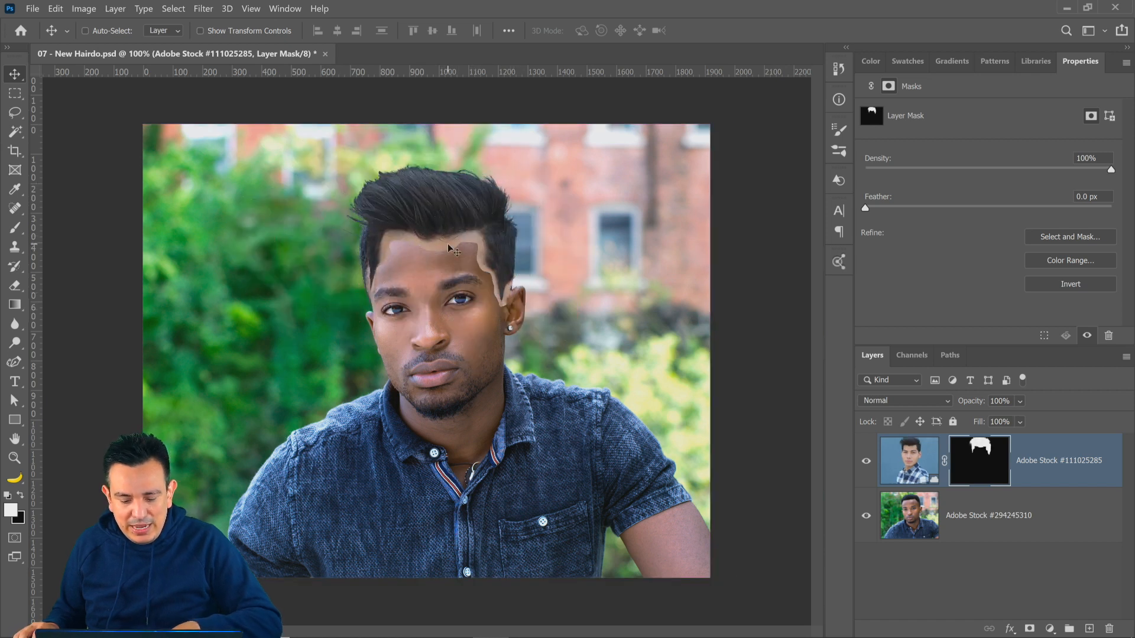
key("ctrl+t")
mouse_move(684, 563)
left_mouse_down()
mouse_move(718, 532)
mouse_move(686, 535)
mouse_move(676, 559)
left_mouse_up()
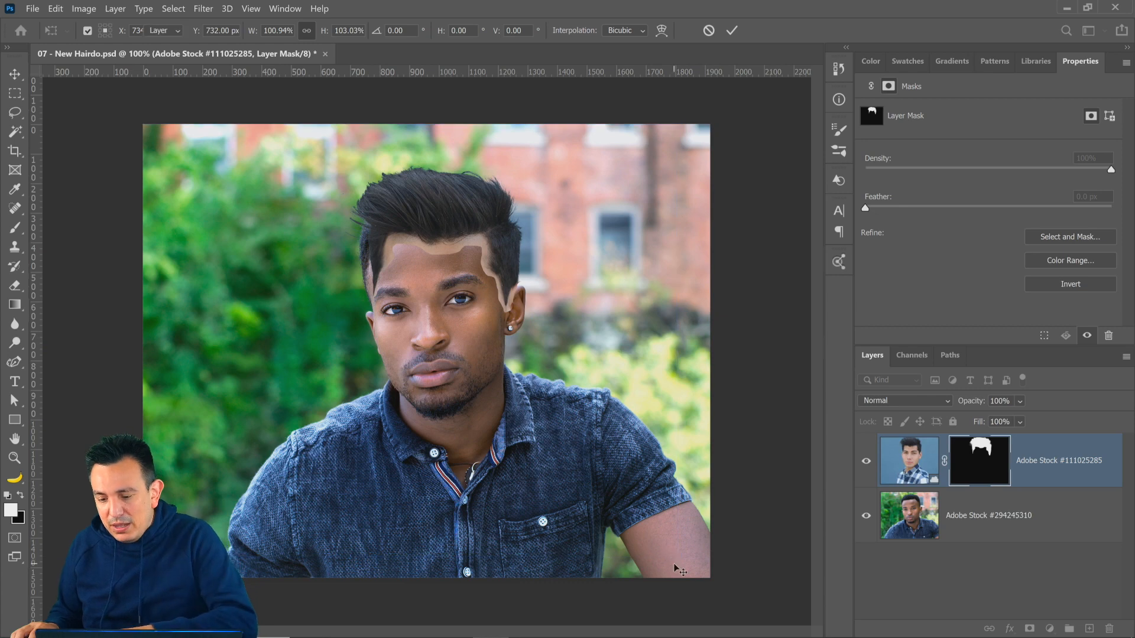
key("Return")
- Convert the masked Adobe Stock #111025285 layer to a smart object and inspect its Free Transform bounding box
right_click(1073, 457)
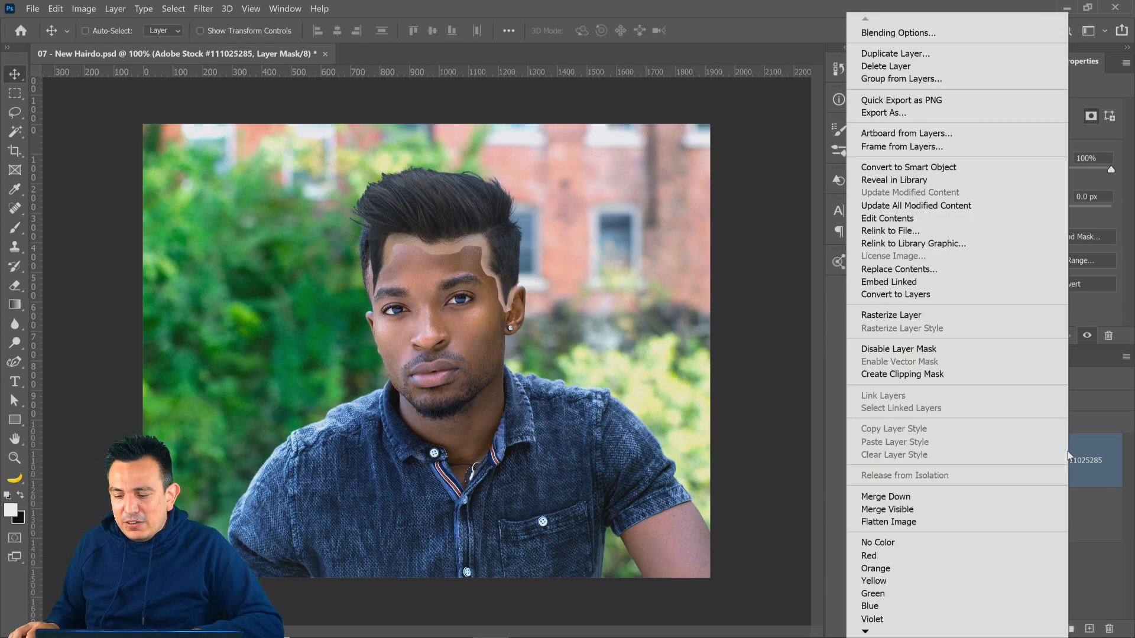
left_click(884, 167)
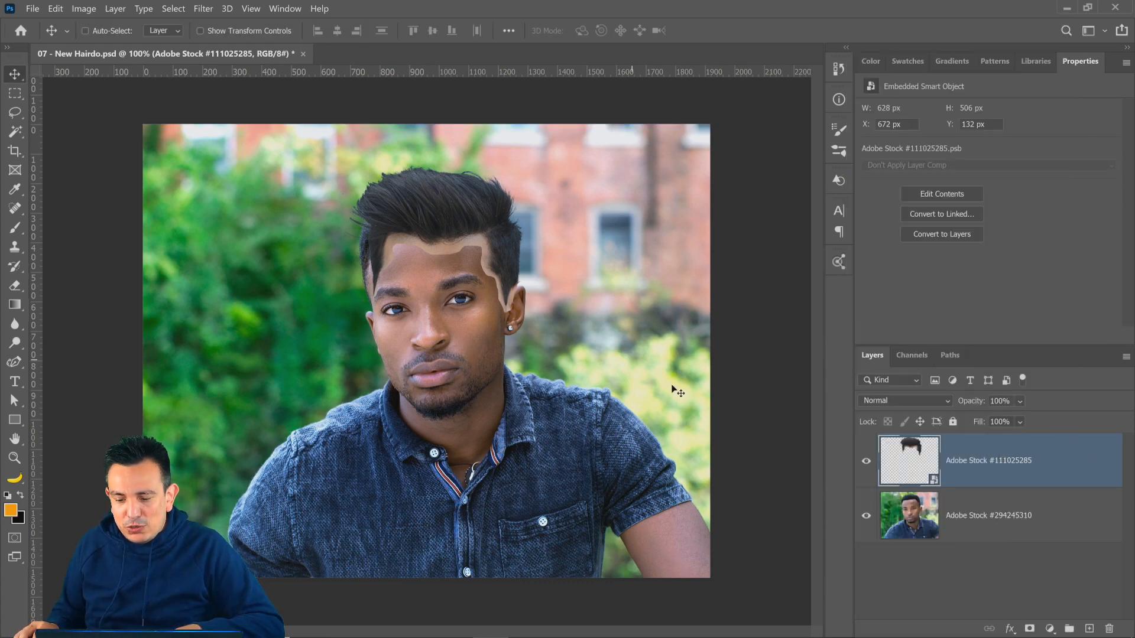
key("ctrl+t")
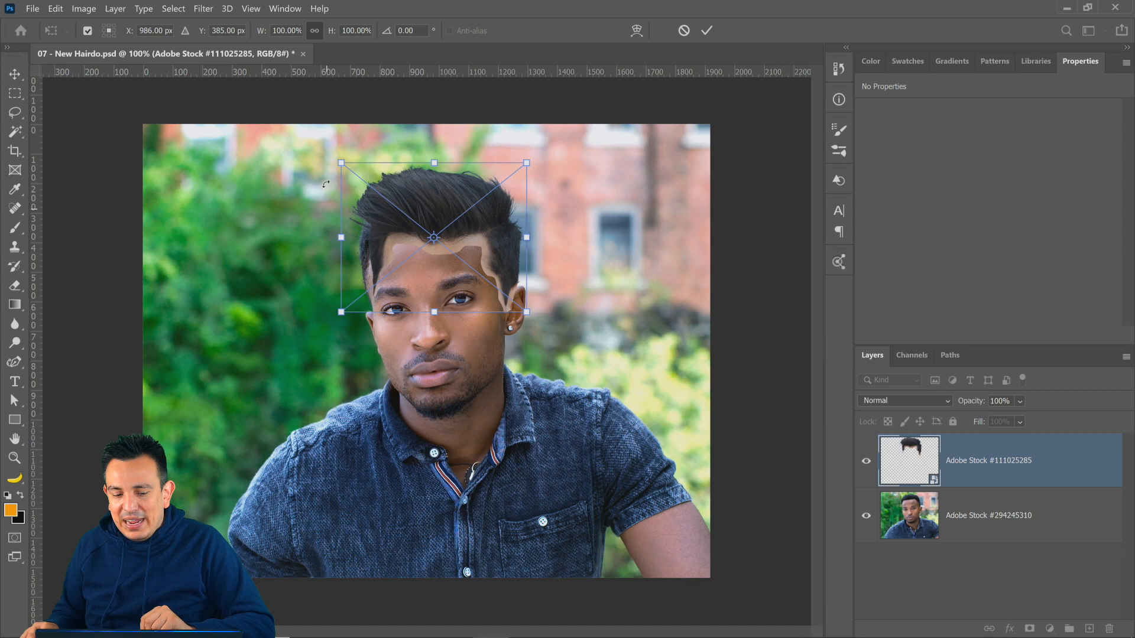
key("Return")
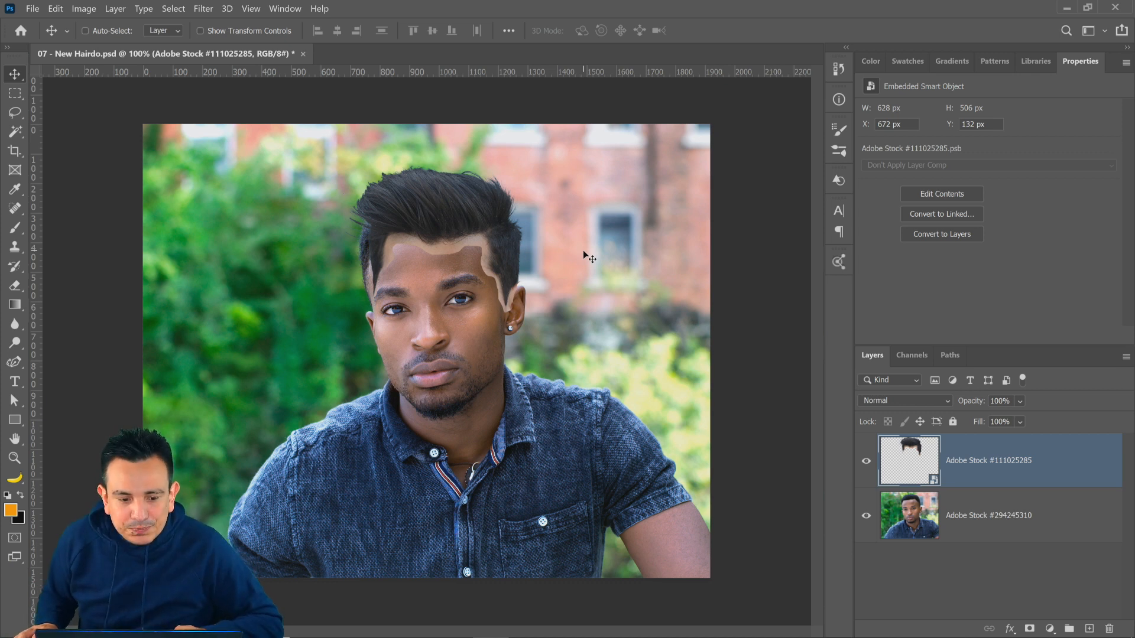
- Start Free Transform on the hair, lower its opacity to 63%, and reposition its centre at about X 960 px, Y 396 px
key("ctrl+t")
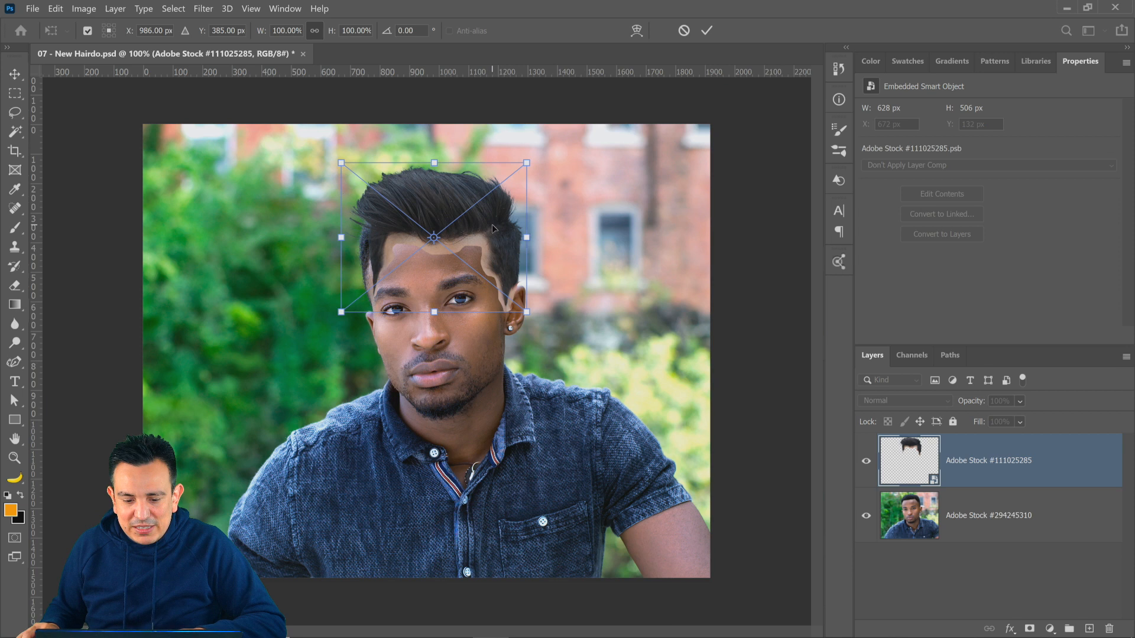
mouse_move(494, 205)
left_mouse_down()
mouse_move(373, 226)
mouse_move(486, 189)
mouse_move(493, 203)
left_mouse_up()
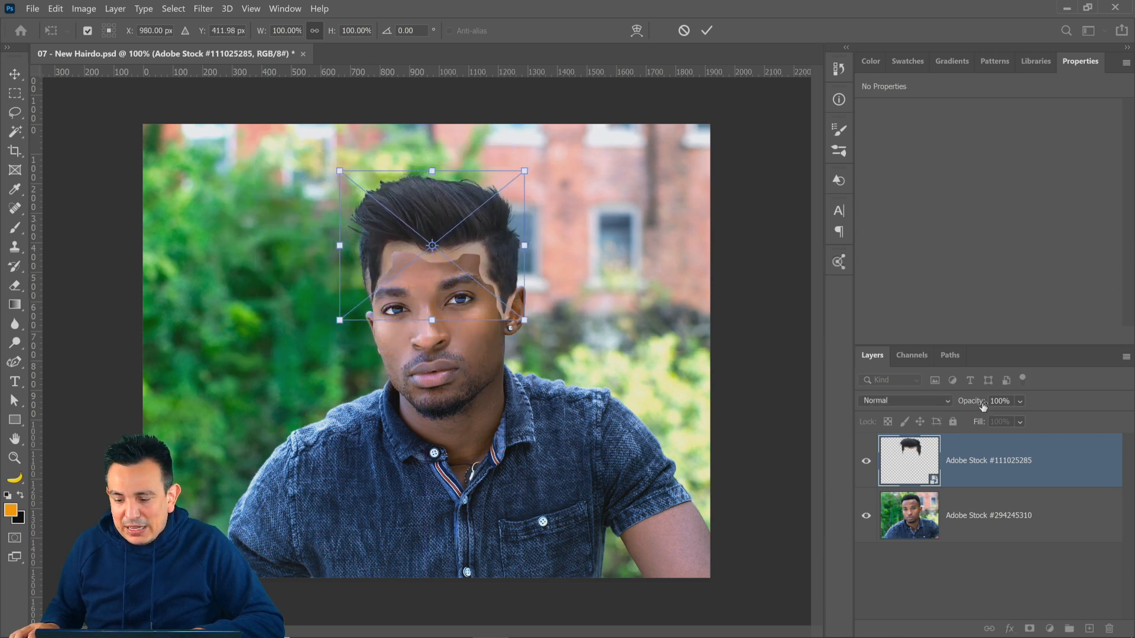
left_click_drag(971, 402, 928, 406)
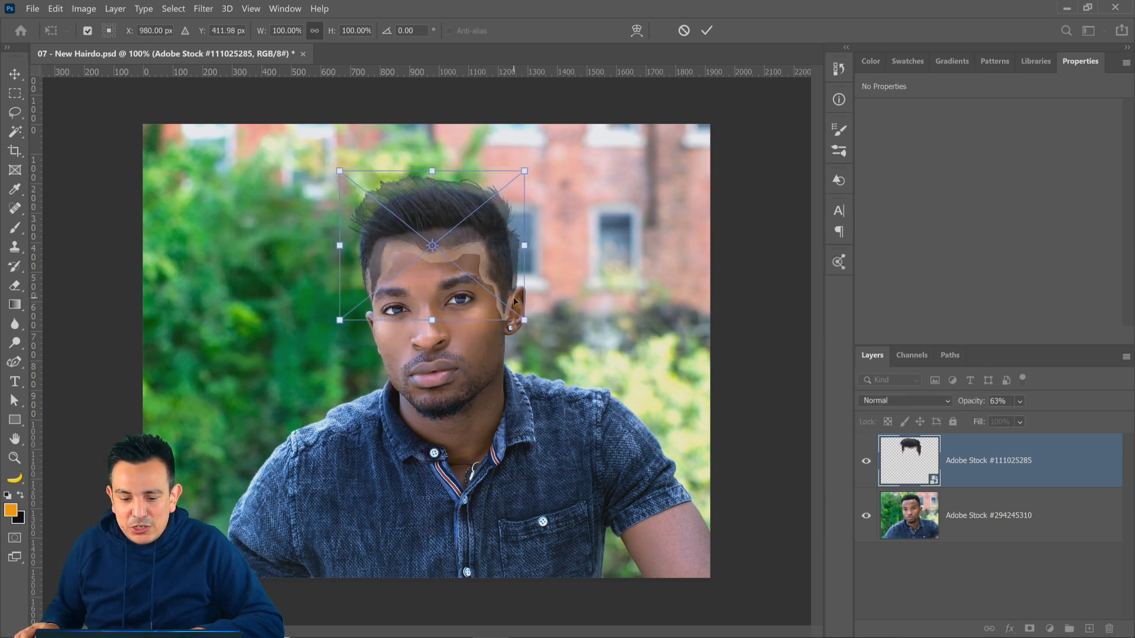
mouse_move(513, 297)
left_mouse_down()
mouse_move(513, 262)
mouse_move(525, 287)
mouse_move(512, 292)
left_mouse_up()
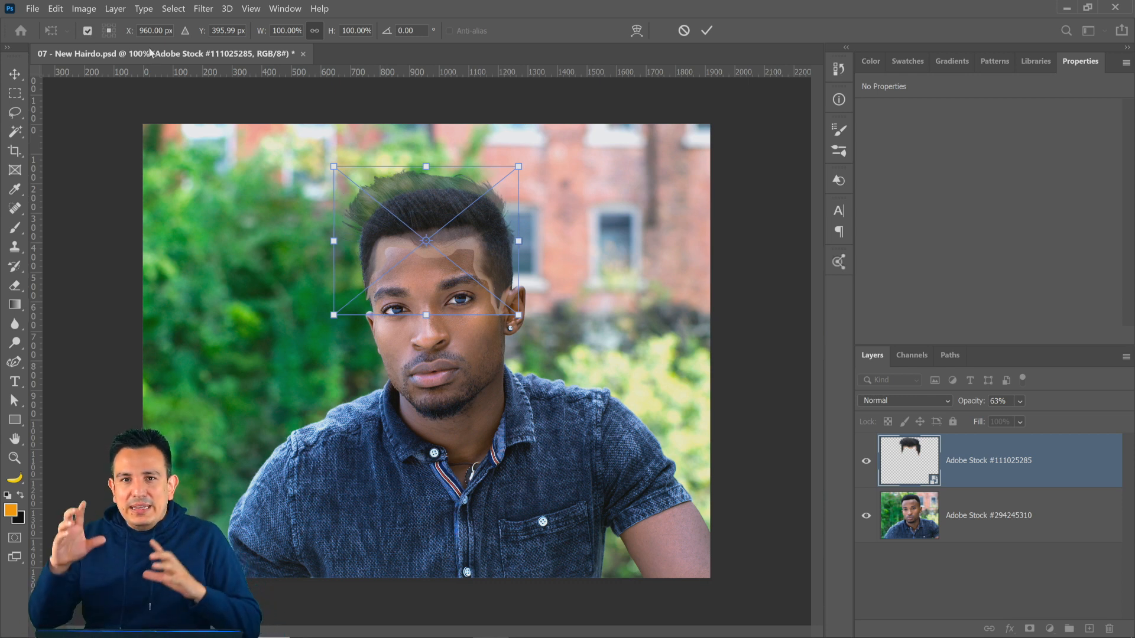
- Toggle the transform reference point off and on, try the bottom-left and top-right corners, and return it to the centre
left_click(87, 30)
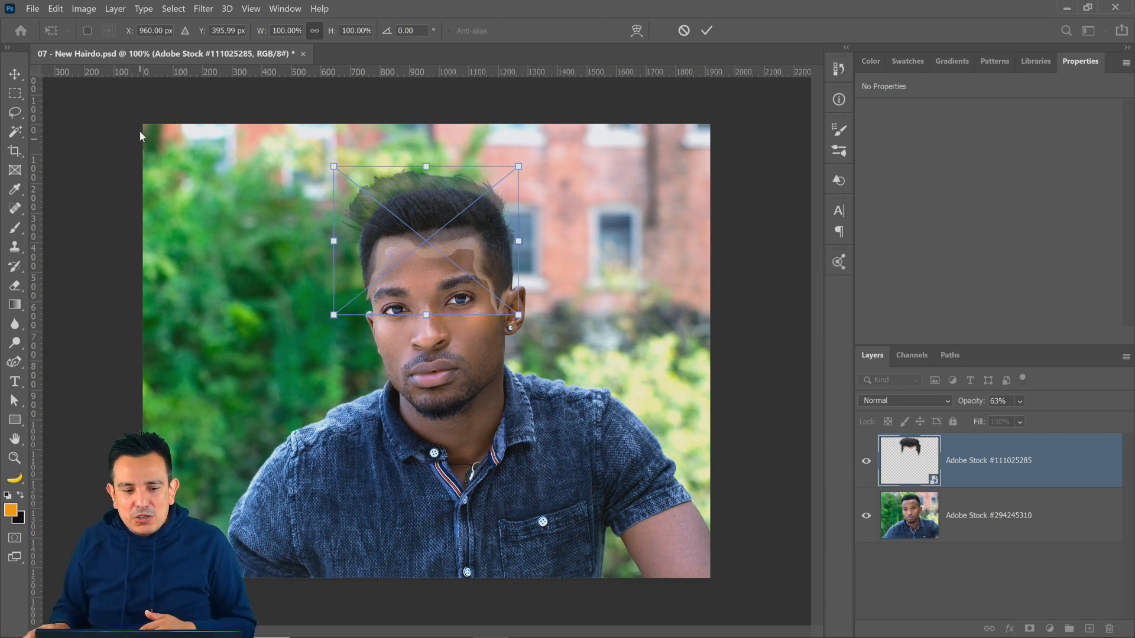
left_click(85, 31)
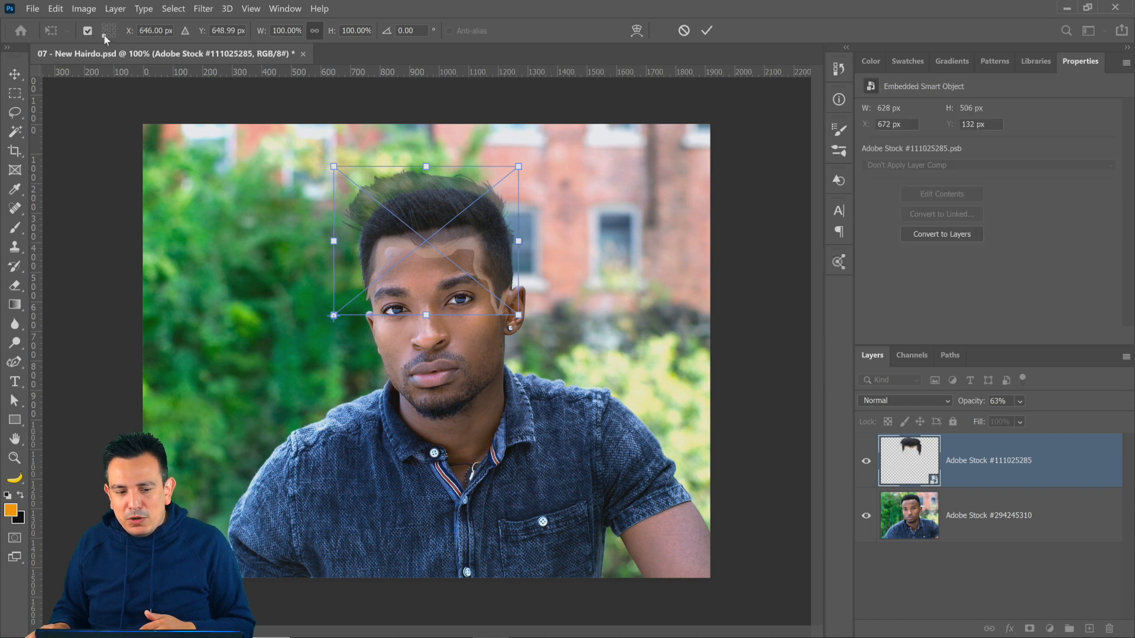
left_click(110, 27)
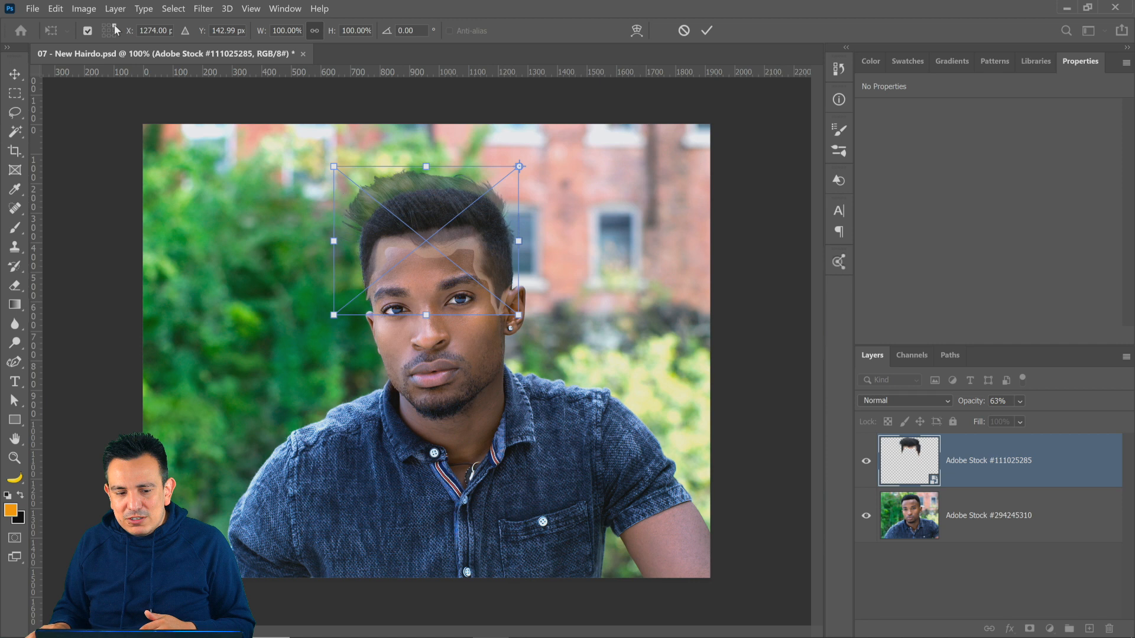
left_click(109, 30)
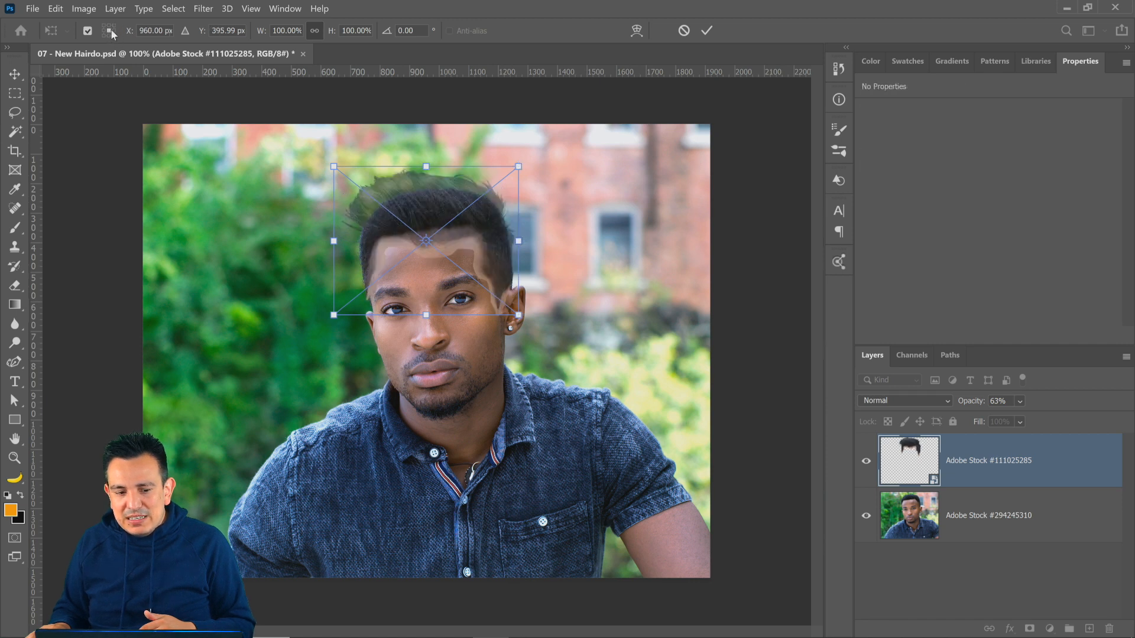
- Place the transform reference point beside the man's ear at about X 1217.5 px, Y 586 px, and rotate the hair to -2.90°
left_click_drag(428, 244, 484, 273)
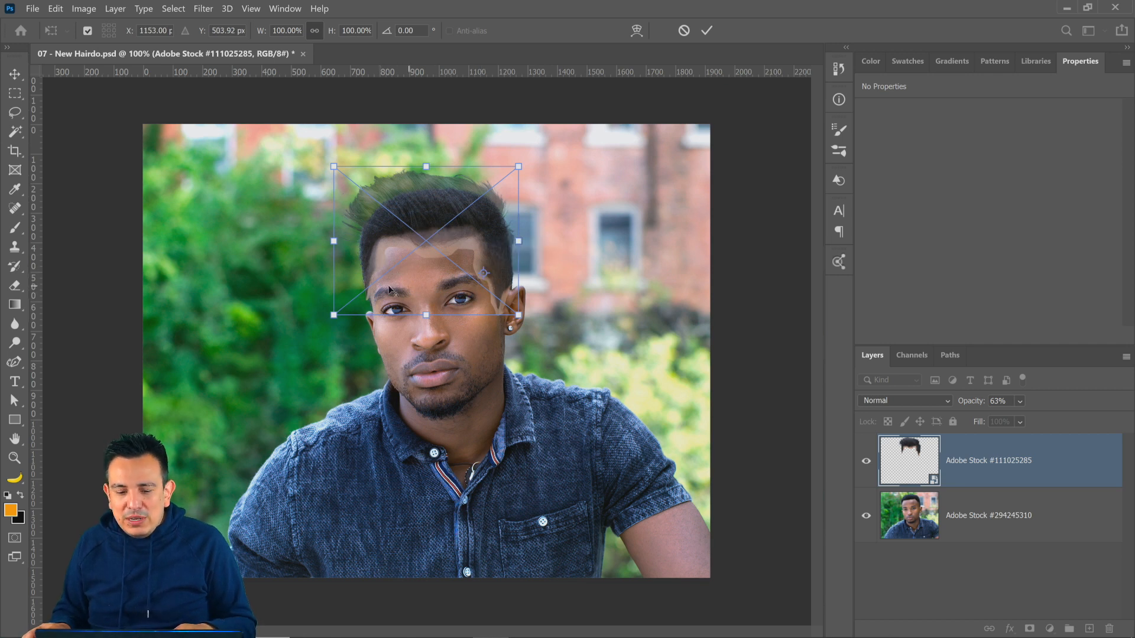
left_click(373, 262, "alt")
left_click_drag(373, 262, 484, 202)
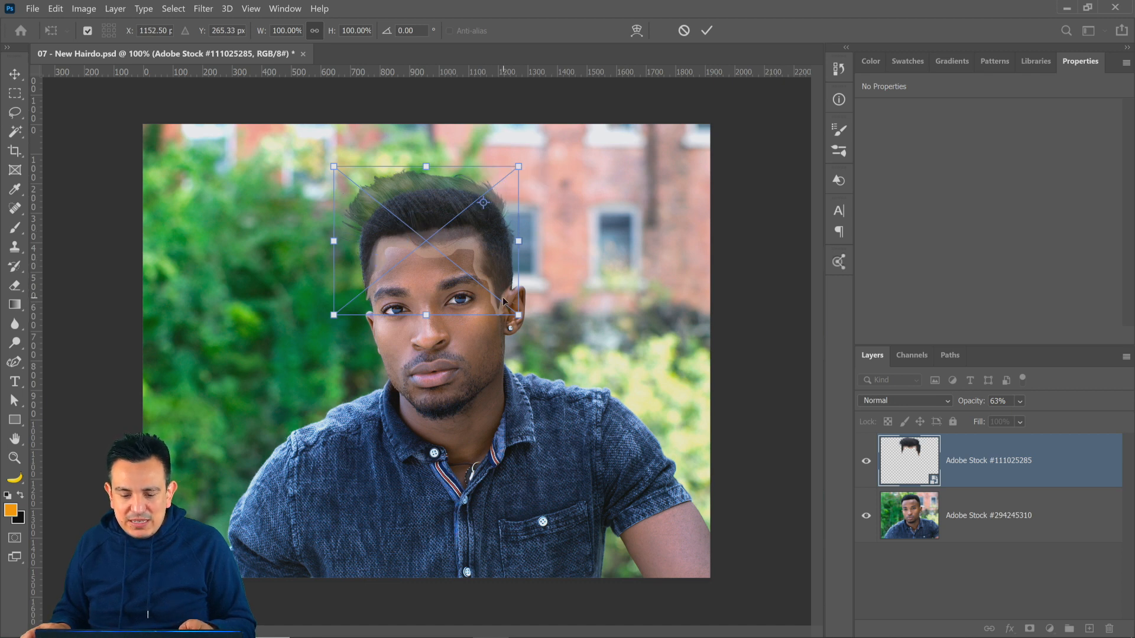
left_click(503, 298, "alt")
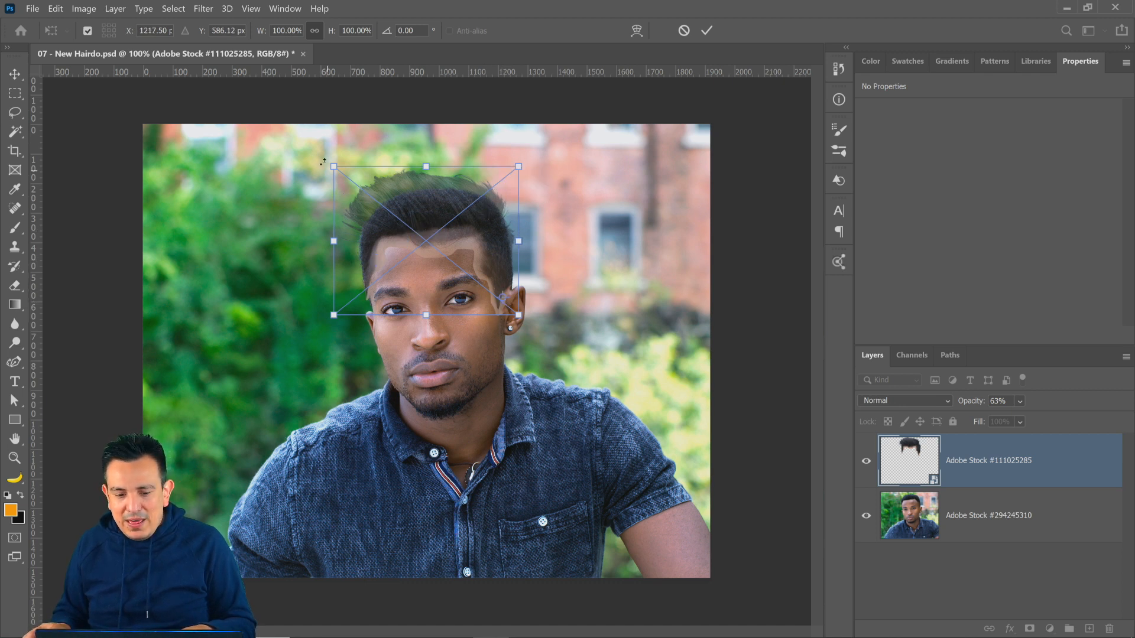
left_click_drag(324, 158, 328, 181)
- Warp the hair, moving its bottom-left corner inward and down, raising the right hairline and top-right corner, and lowering the bottom-right corner
right_click(381, 247)
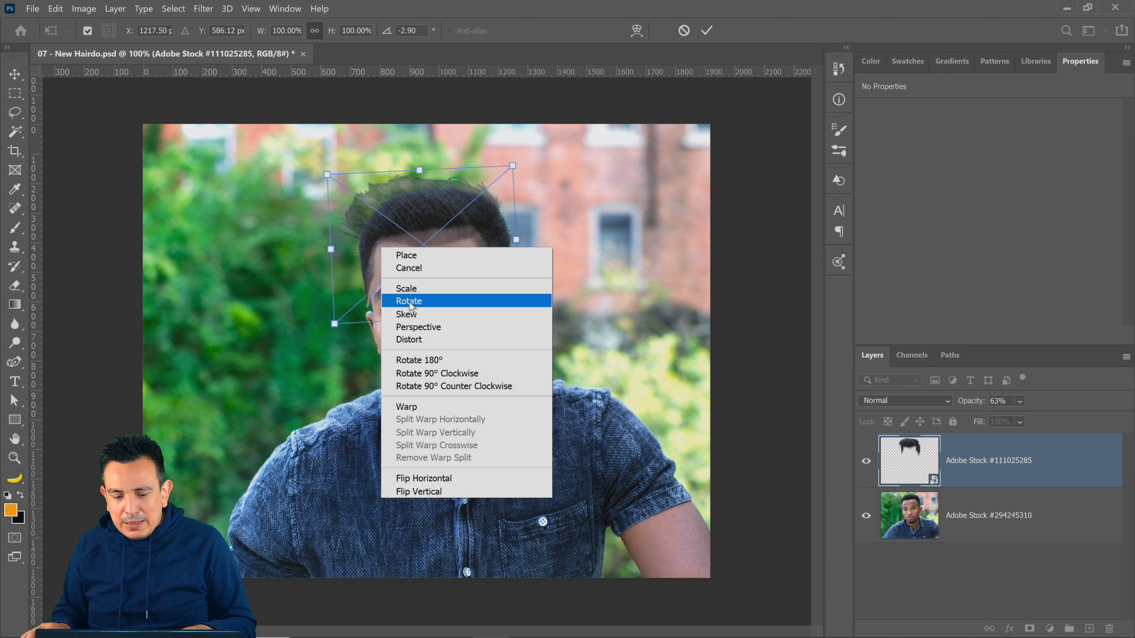
left_click(407, 407)
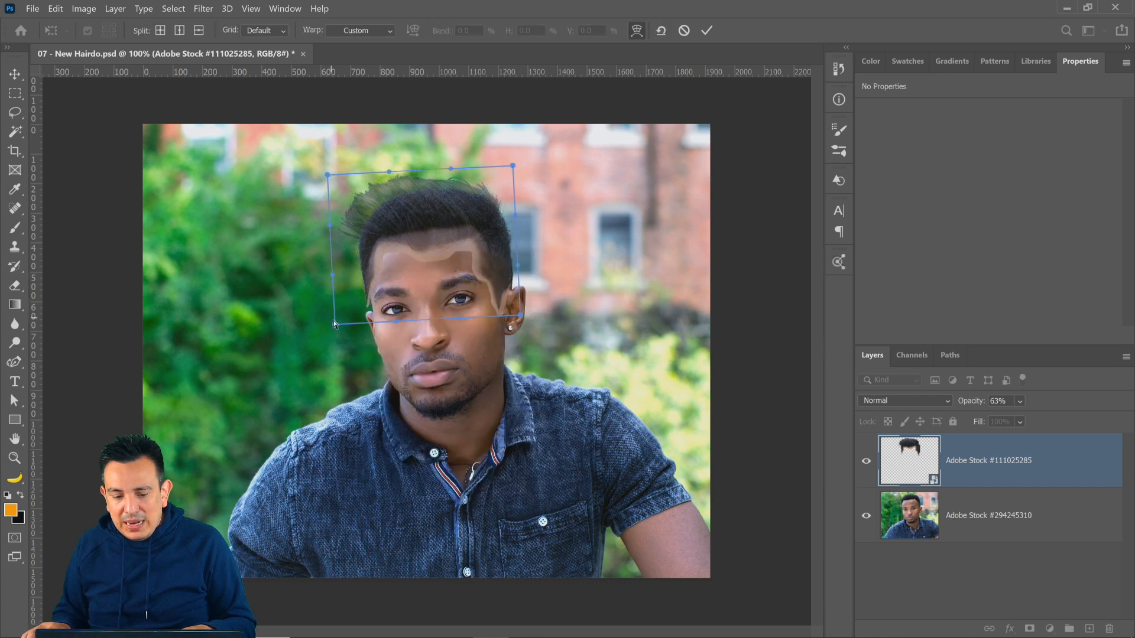
left_click_drag(334, 324, 346, 330)
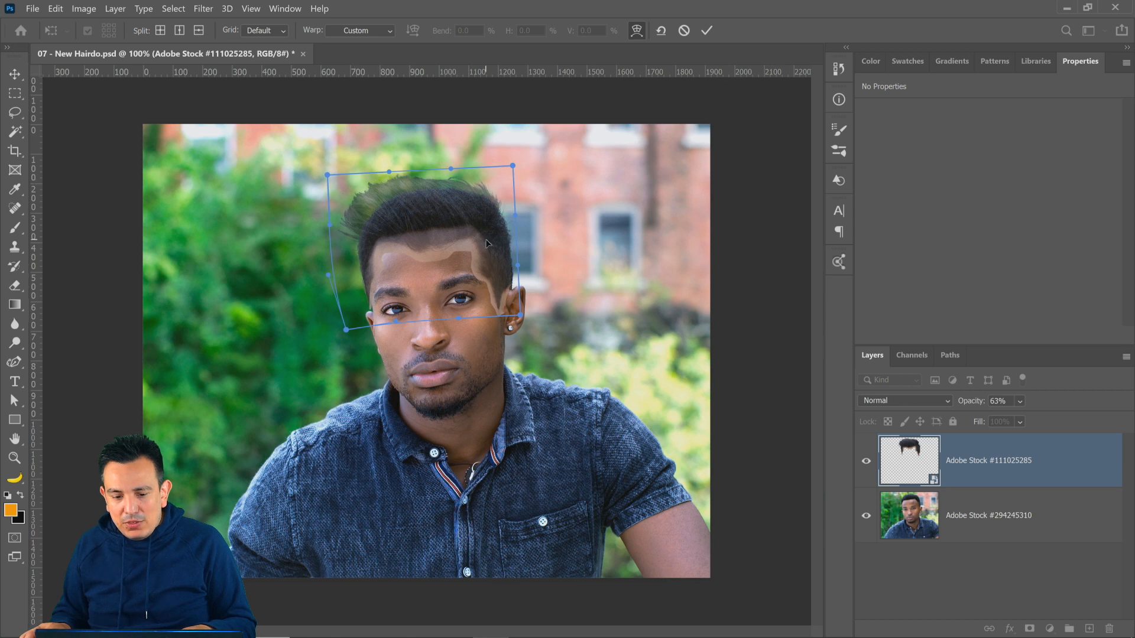
left_click_drag(481, 243, 482, 232)
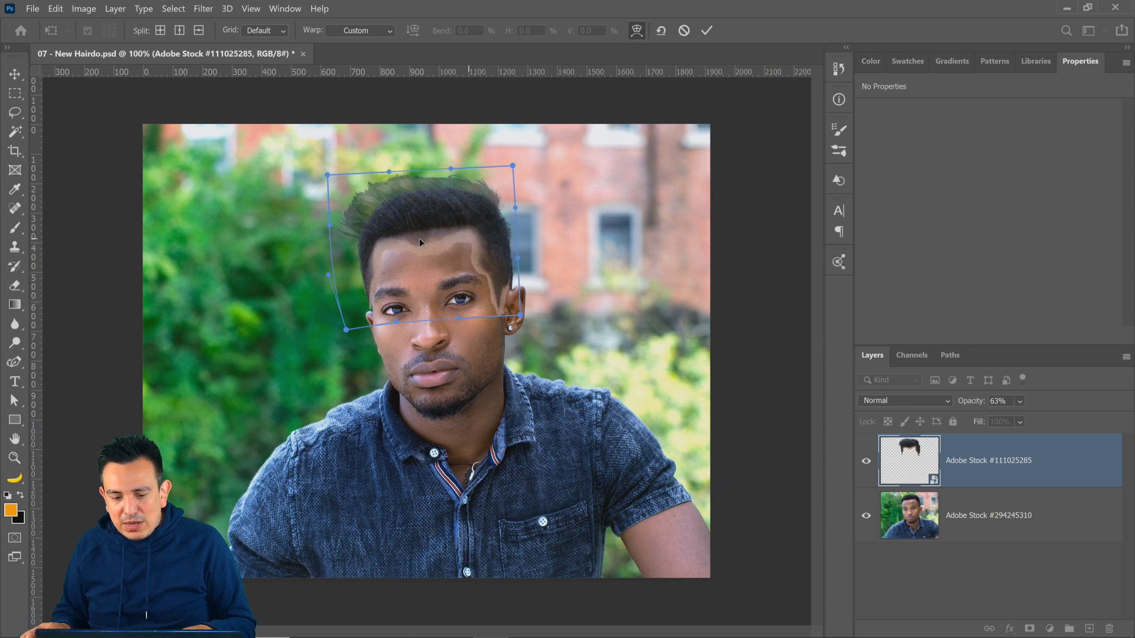
left_click_drag(513, 167, 513, 156)
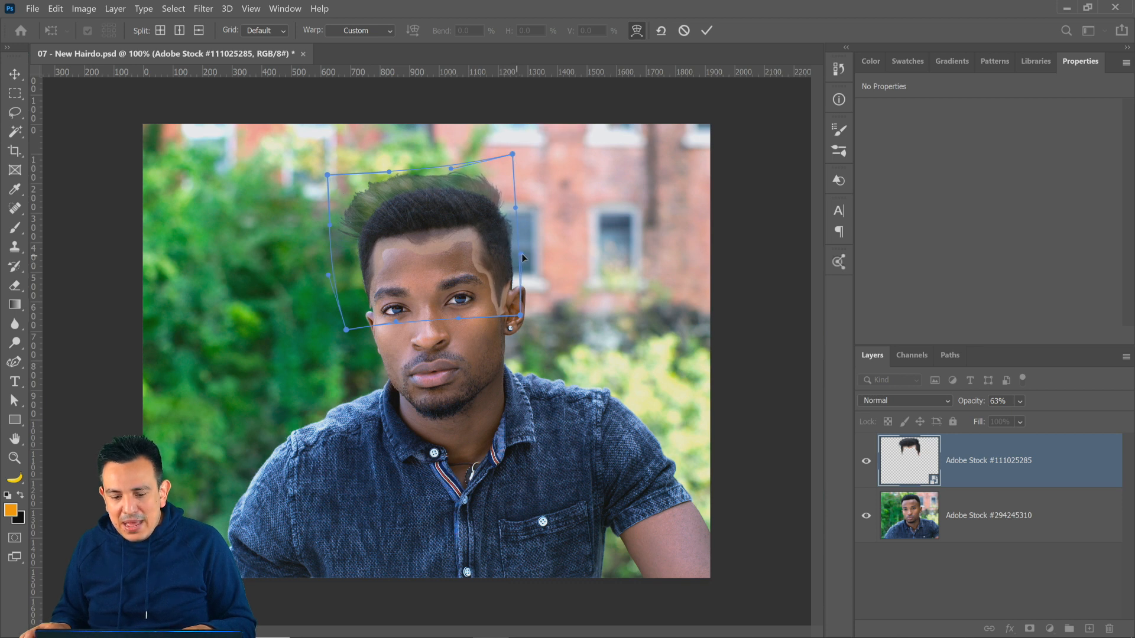
left_click_drag(523, 310, 524, 319)
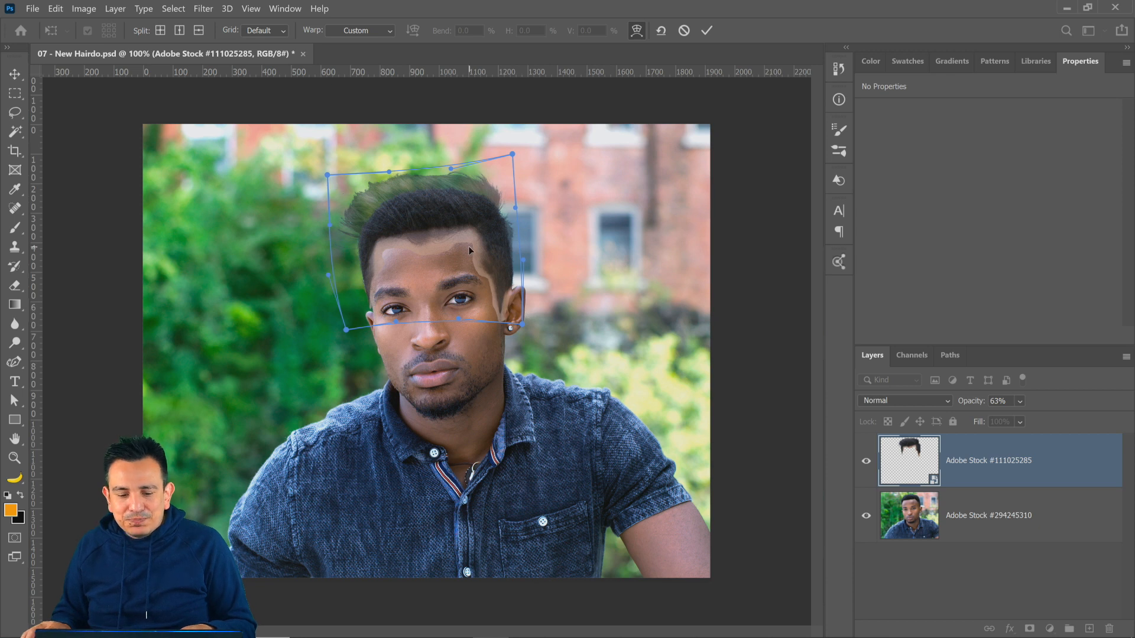
- Split the warp vertically through the middle of the hair, raise the top of the split for more volume, and commit the transform
left_click(178, 30)
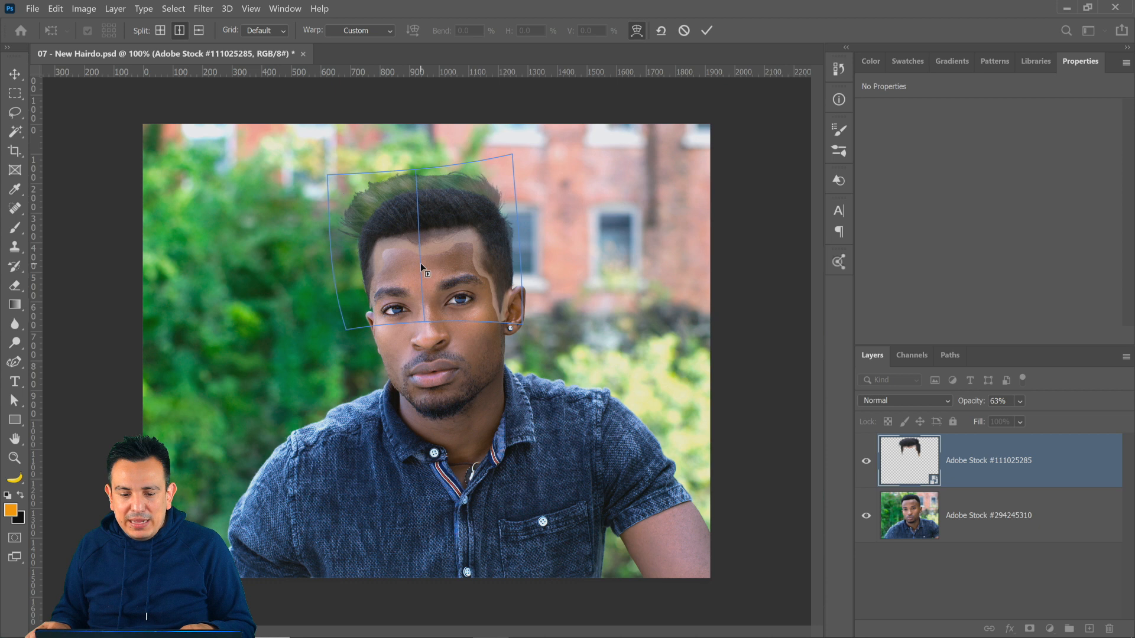
left_click(420, 264)
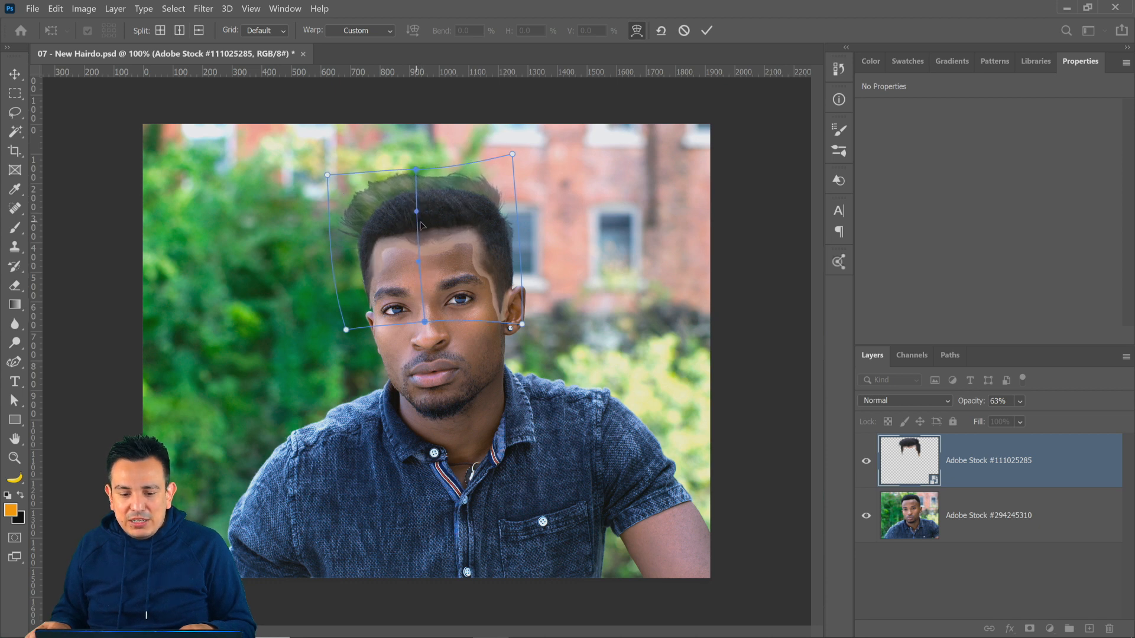
left_click_drag(420, 222, 423, 221)
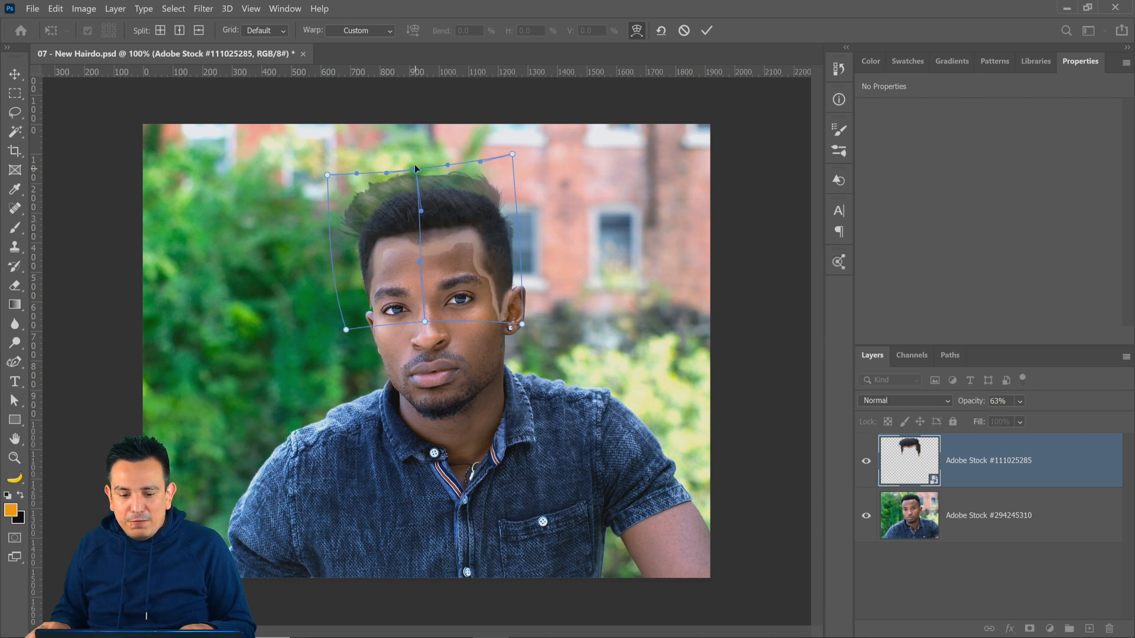
left_click_drag(415, 169, 415, 160)
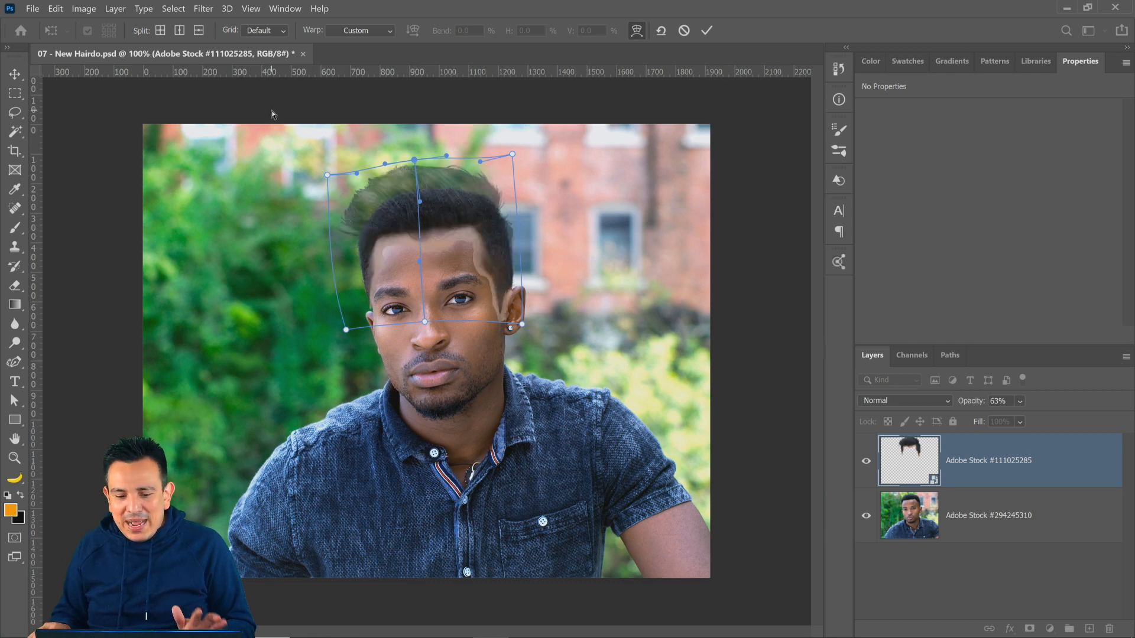
left_click(707, 32)
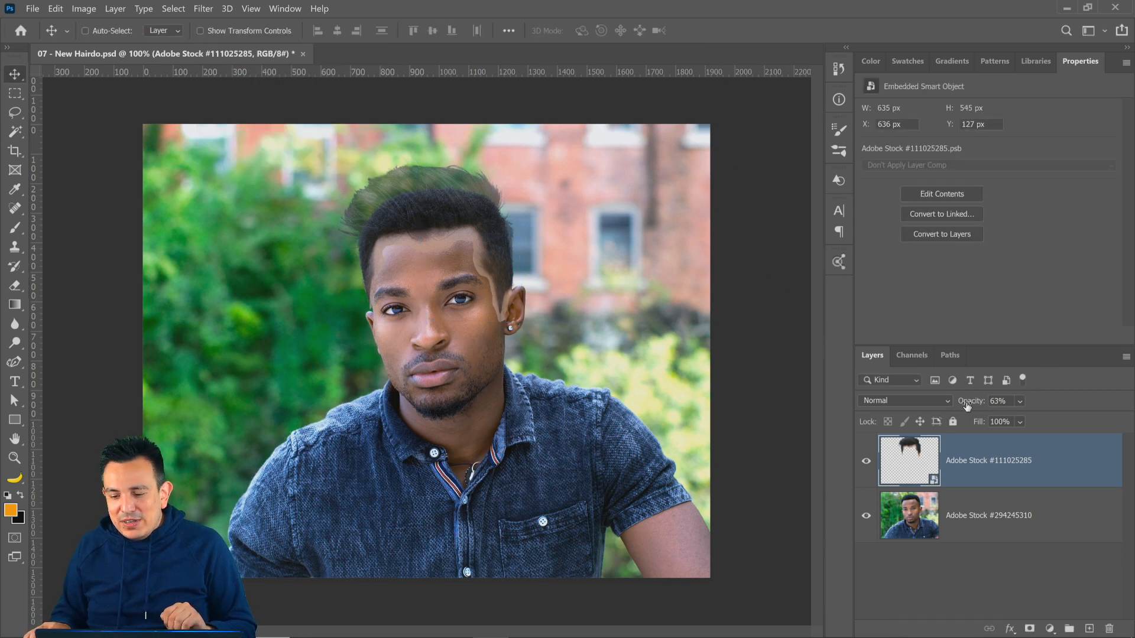
- Restore the hair layer's opacity to 100% and toggle its visibility off and on to compare with the original head
left_click_drag(966, 405, 1108, 403)
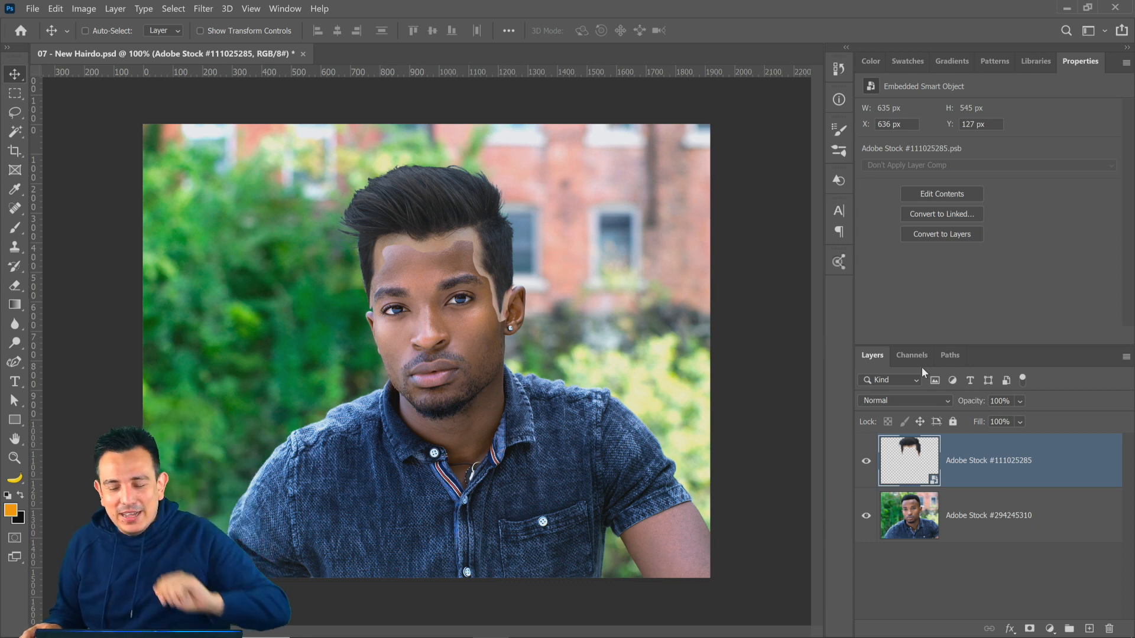
left_click(865, 462)
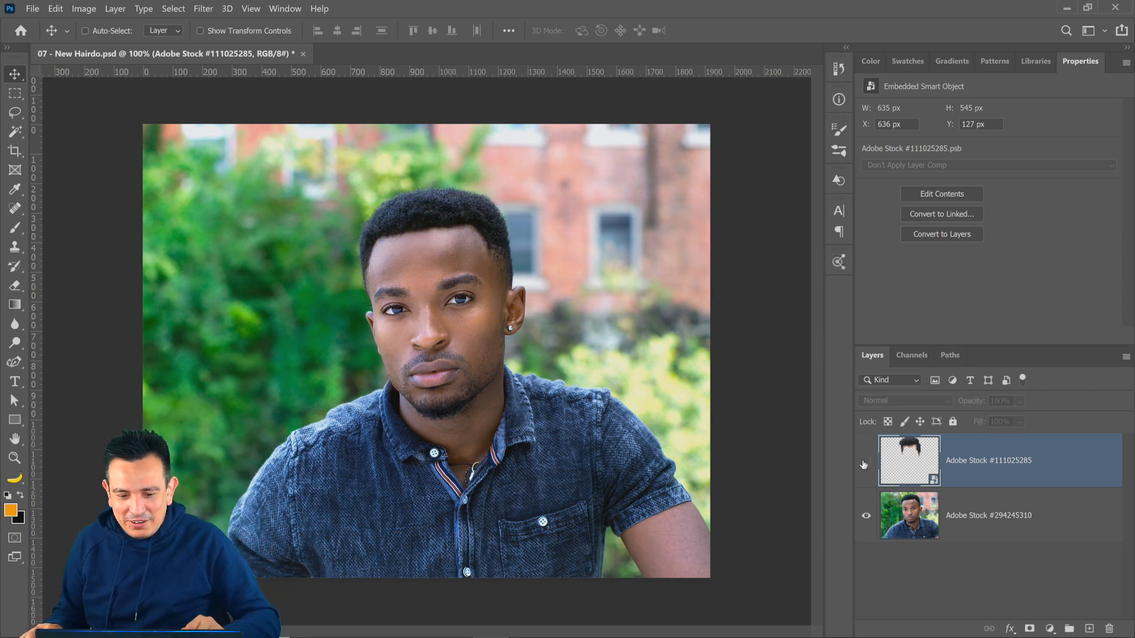
left_click(866, 462)
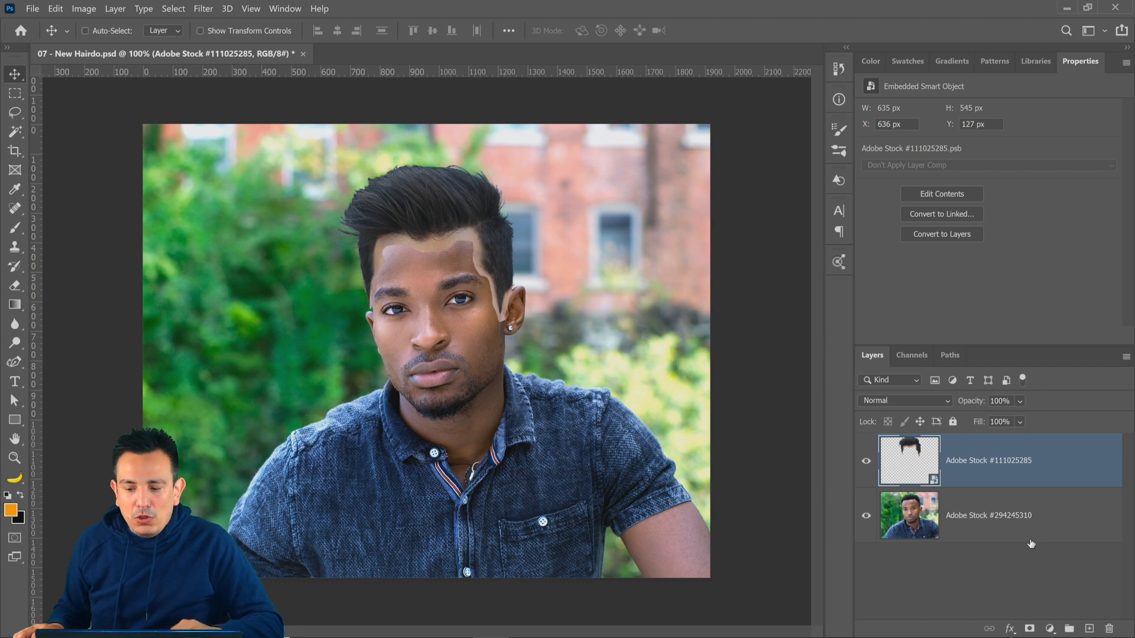
- Add a Black & White adjustment layer above everything and rename the Adobe Stock #111025285 layer to Hair
left_click(1049, 629)
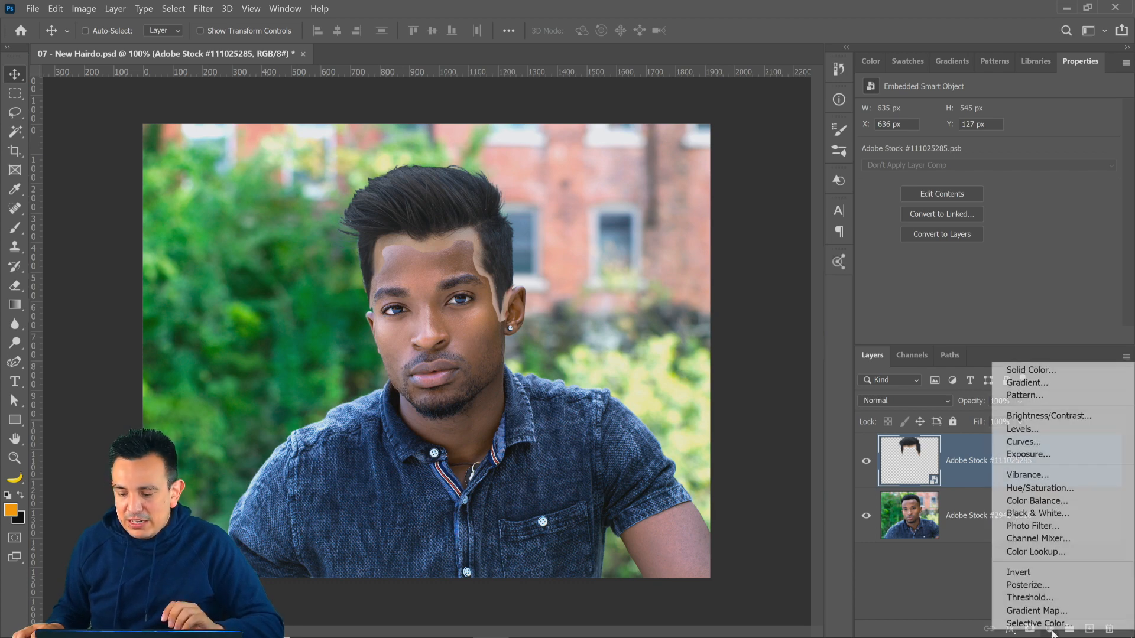
left_click(1060, 513)
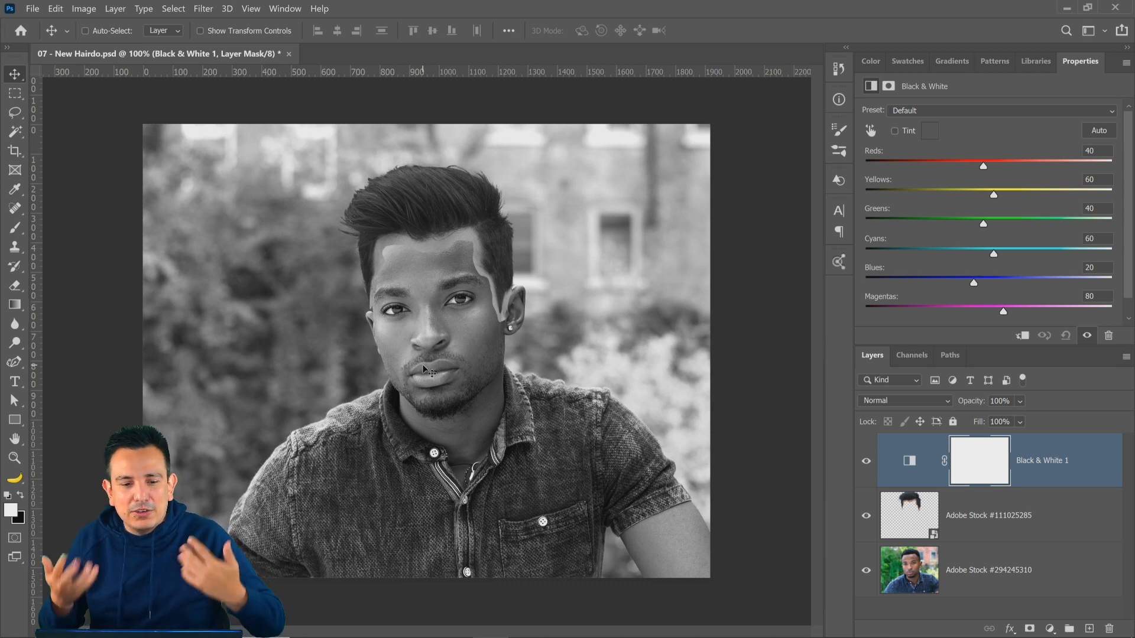
left_click(964, 518)
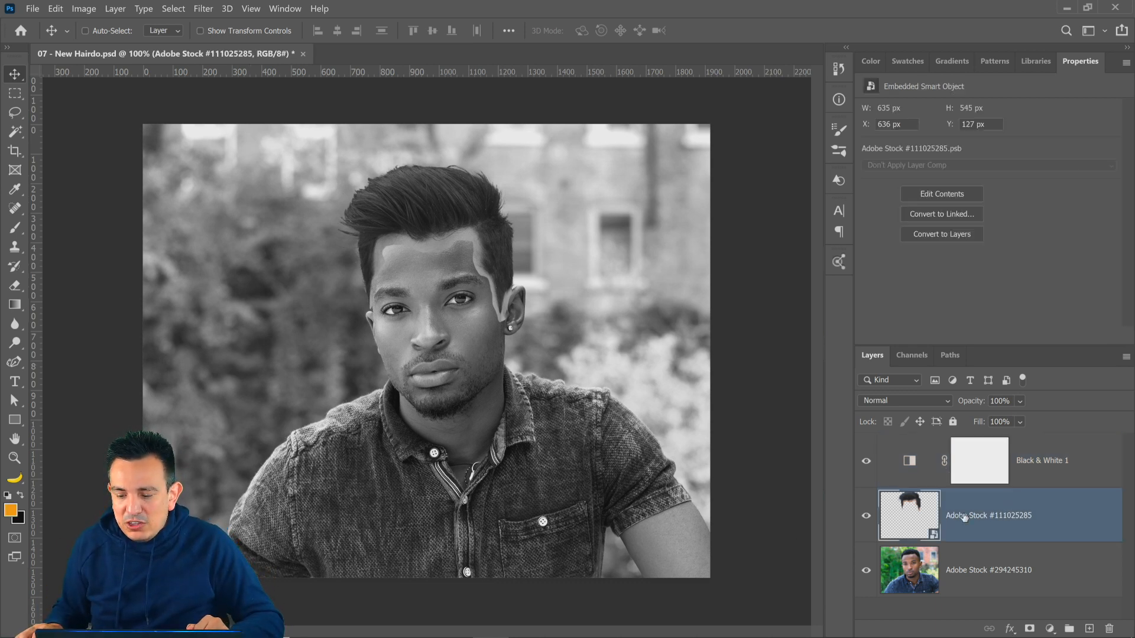
double_click(1001, 519)
type("H")
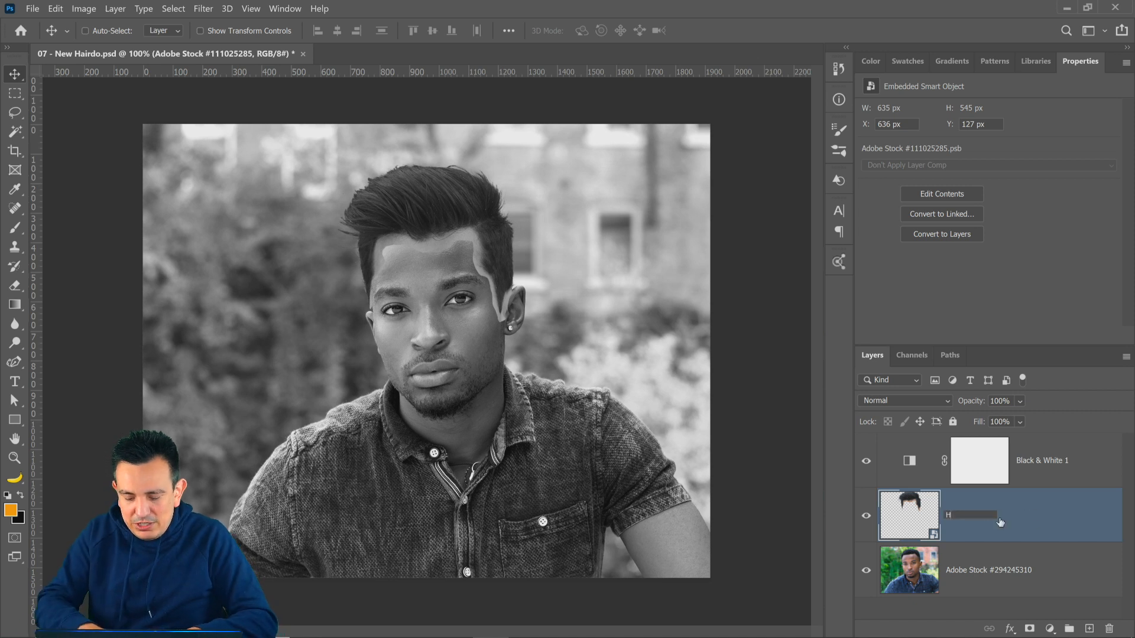
type("air")
key("Return")
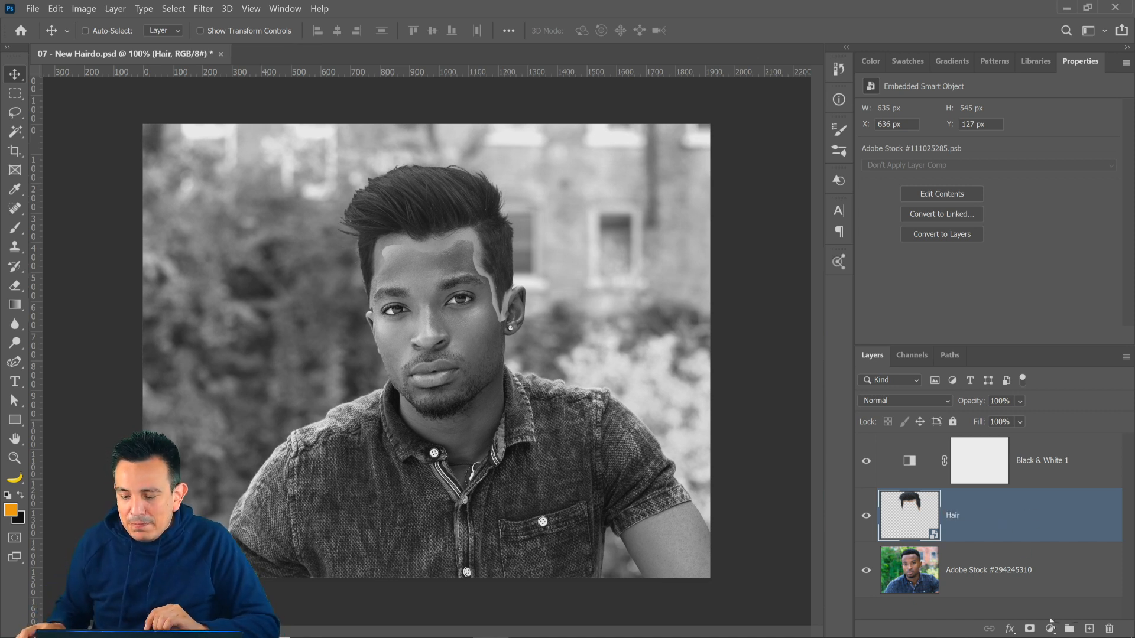
- Add a Levels adjustment layer above the Hair layer and clip it to the hair
left_click(1051, 629)
left_click(1020, 423)
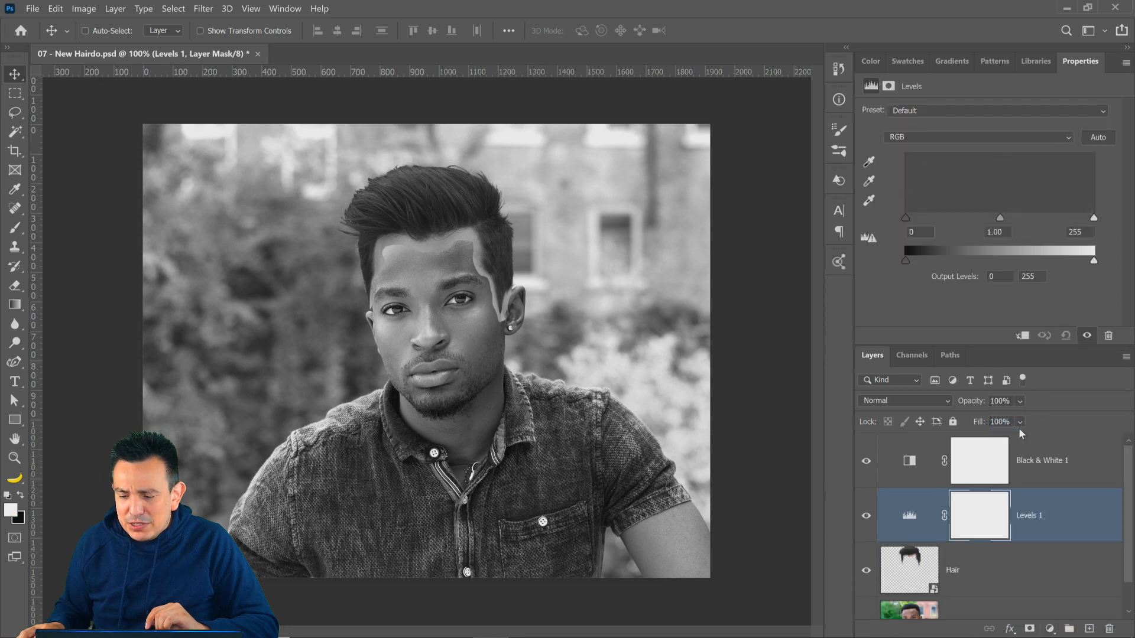
left_click(1023, 336)
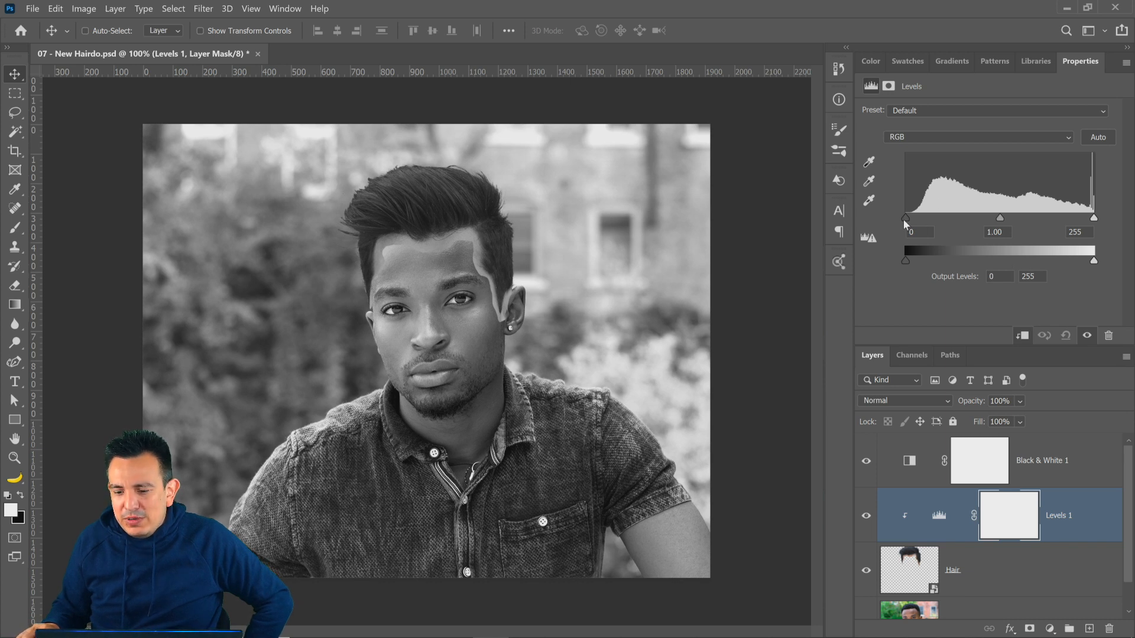
- Try Levels inputs of 58, 0.92 and 162 with output levels of 47 and about 165 on the hair
left_click_drag(902, 219, 949, 216)
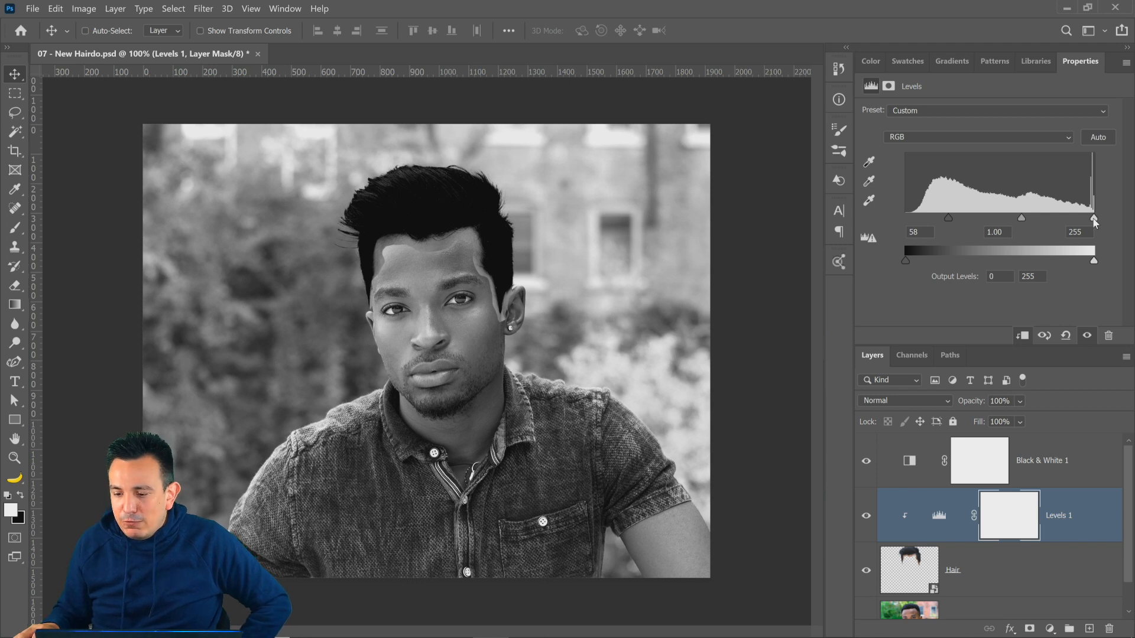
left_click_drag(1094, 221, 1027, 223)
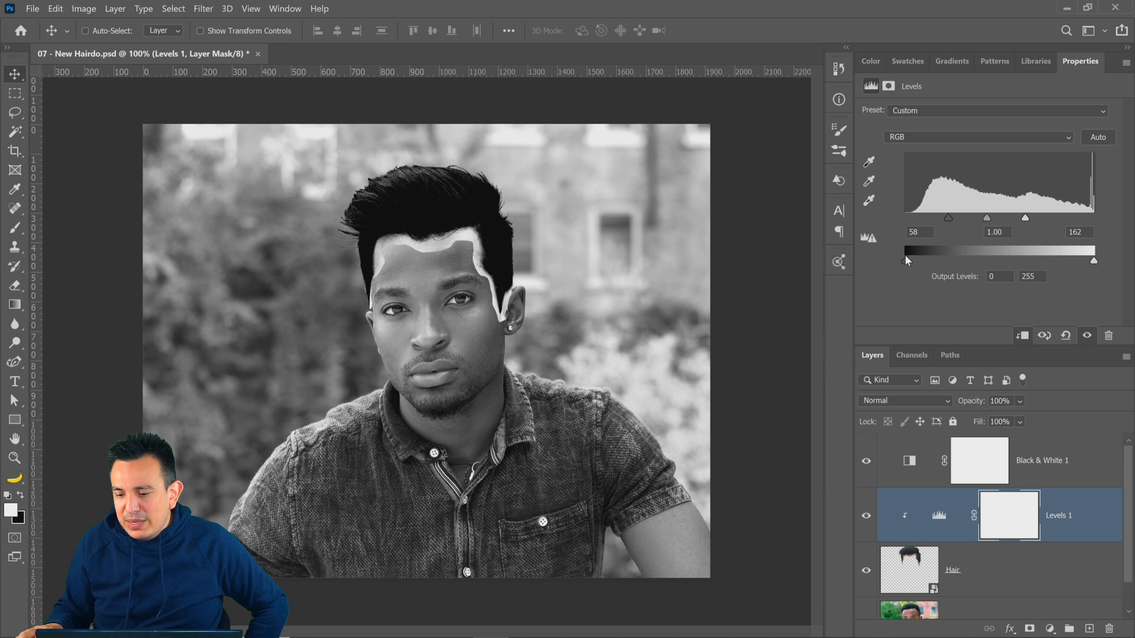
left_click_drag(909, 261, 938, 260)
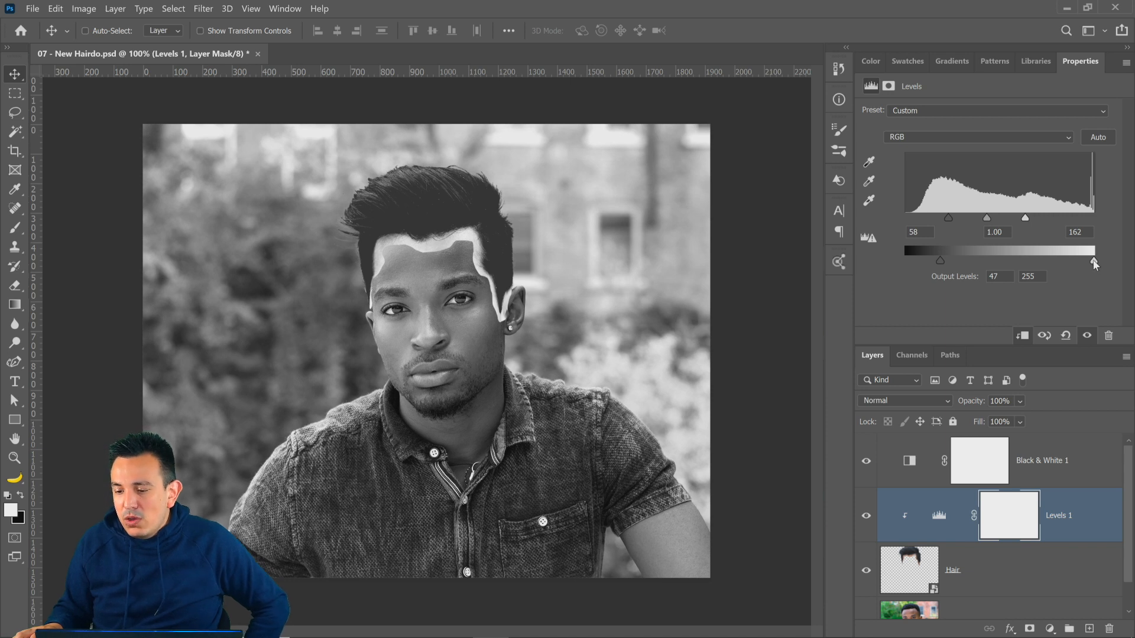
left_click_drag(1092, 264, 1028, 269)
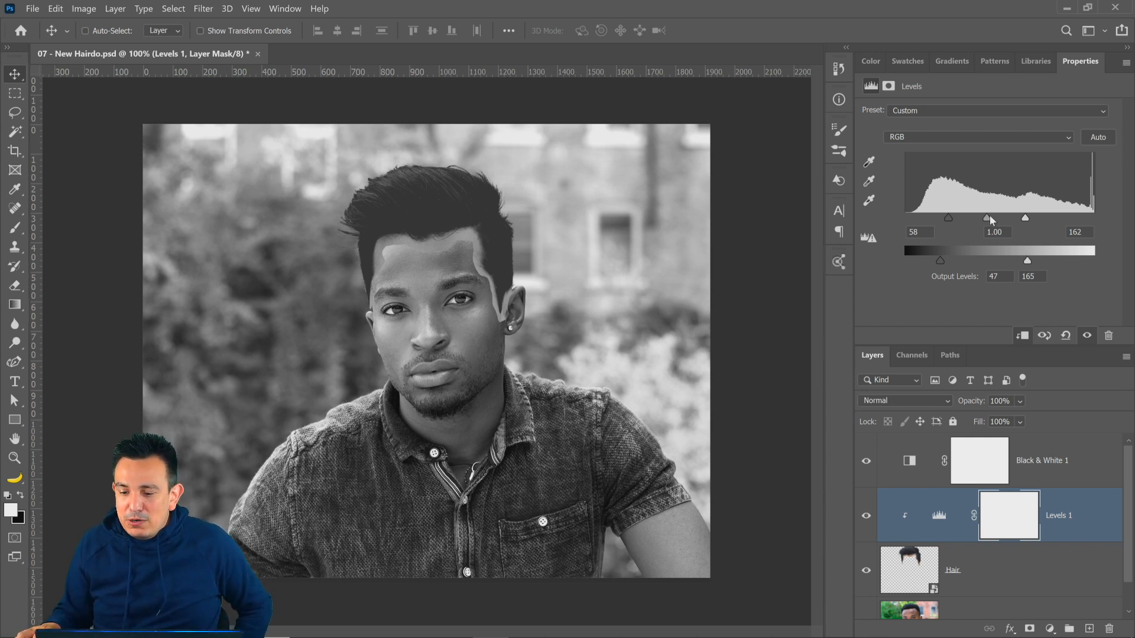
left_click_drag(987, 219, 995, 219)
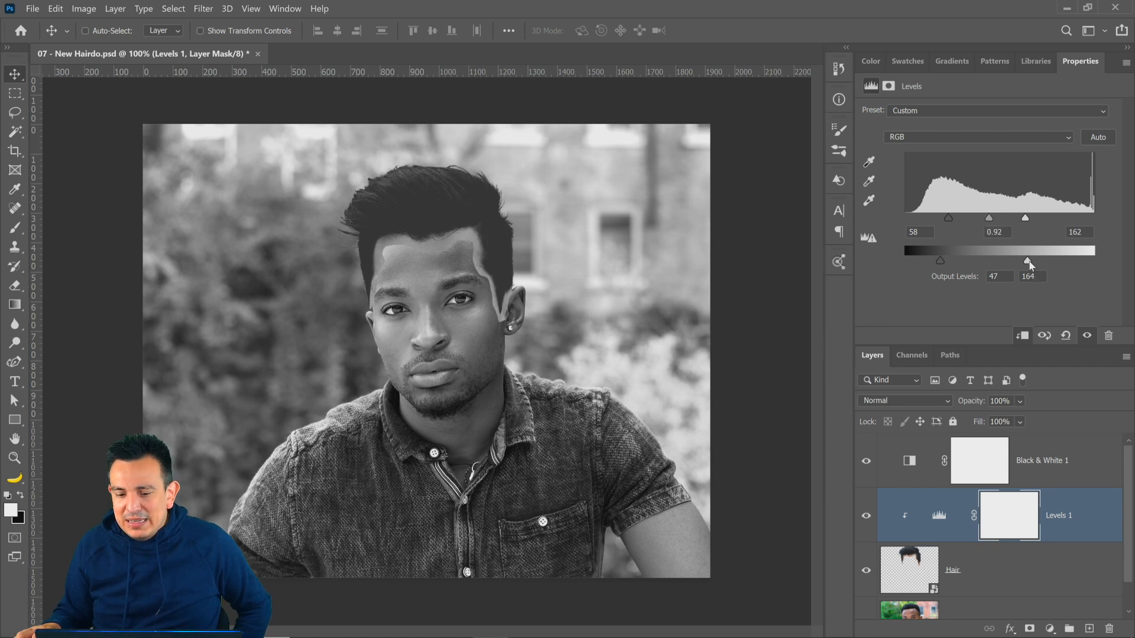
- Set the hair's Levels inputs to 0, 0.80 and 220, and its output levels to 7 and 219
left_click_drag(1030, 264, 1067, 263)
left_click_drag(941, 261, 897, 265)
left_click_drag(948, 220, 888, 229)
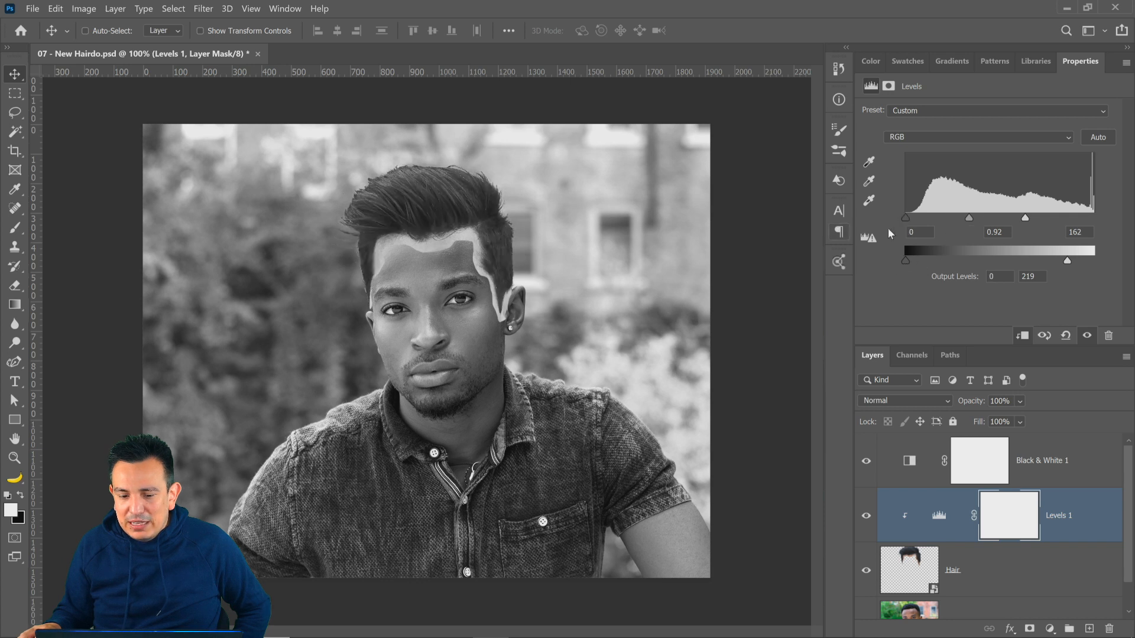
left_click_drag(969, 219, 1070, 221)
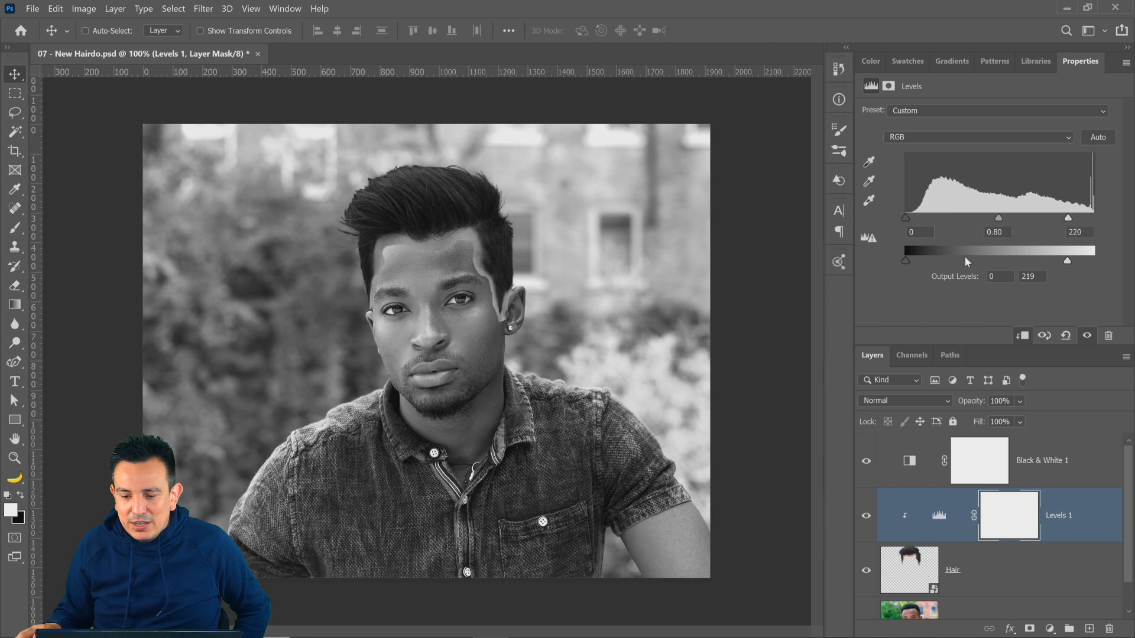
left_click_drag(907, 260, 910, 260)
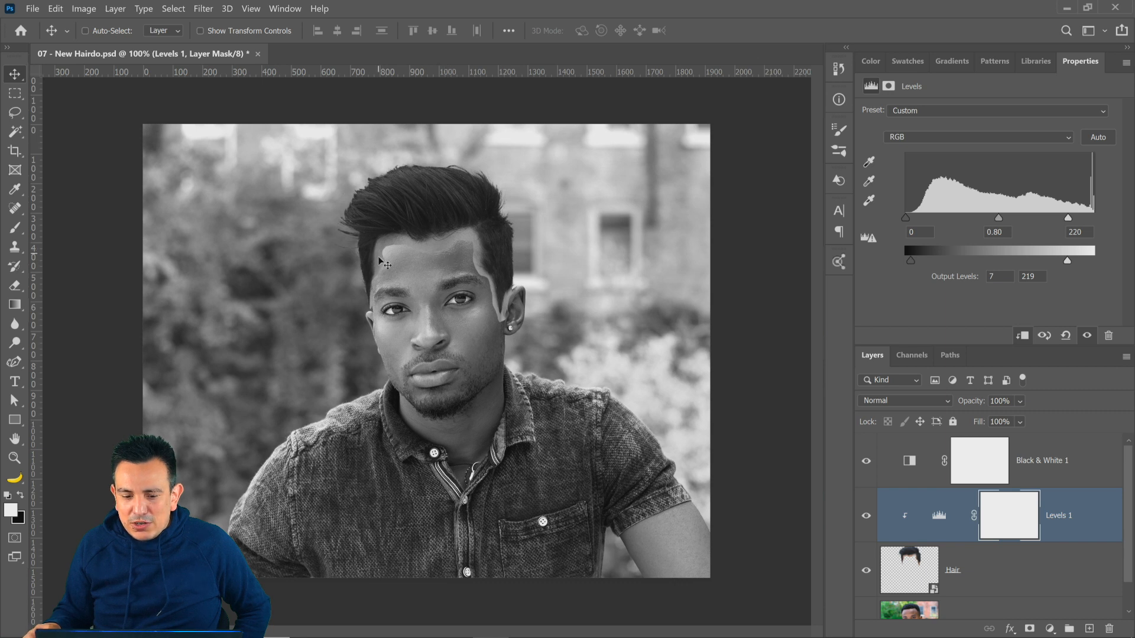
- Toggle the Levels adjustment's visibility repeatedly to compare the hair's luminosity before and after, leaving it on
left_click(866, 516)
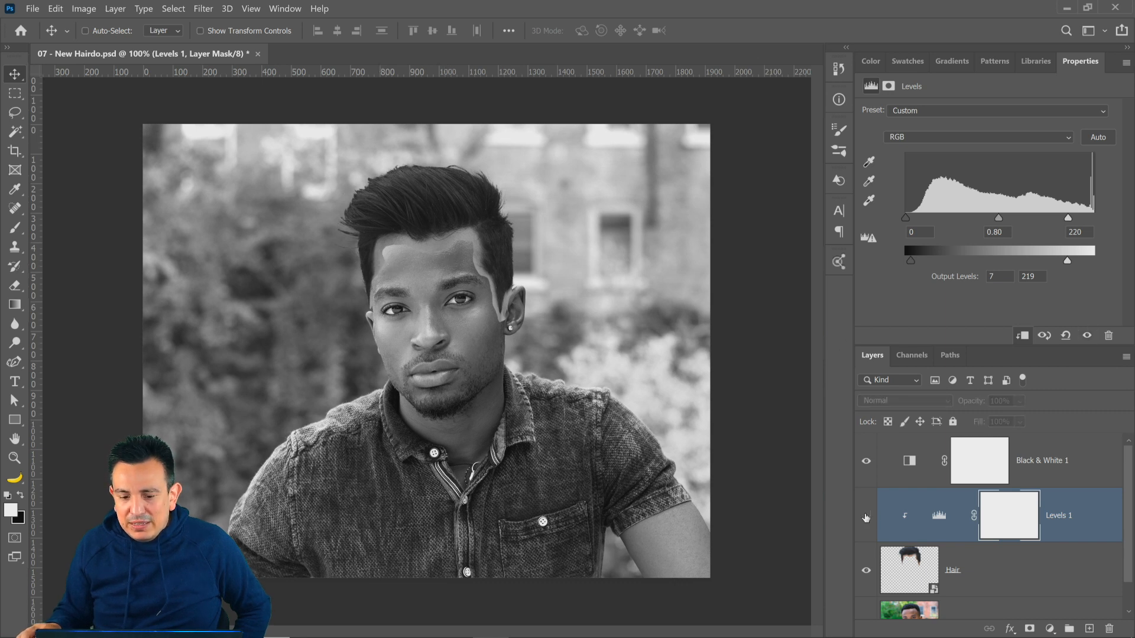
left_click(867, 517)
left_click(866, 516)
left_click(866, 516)
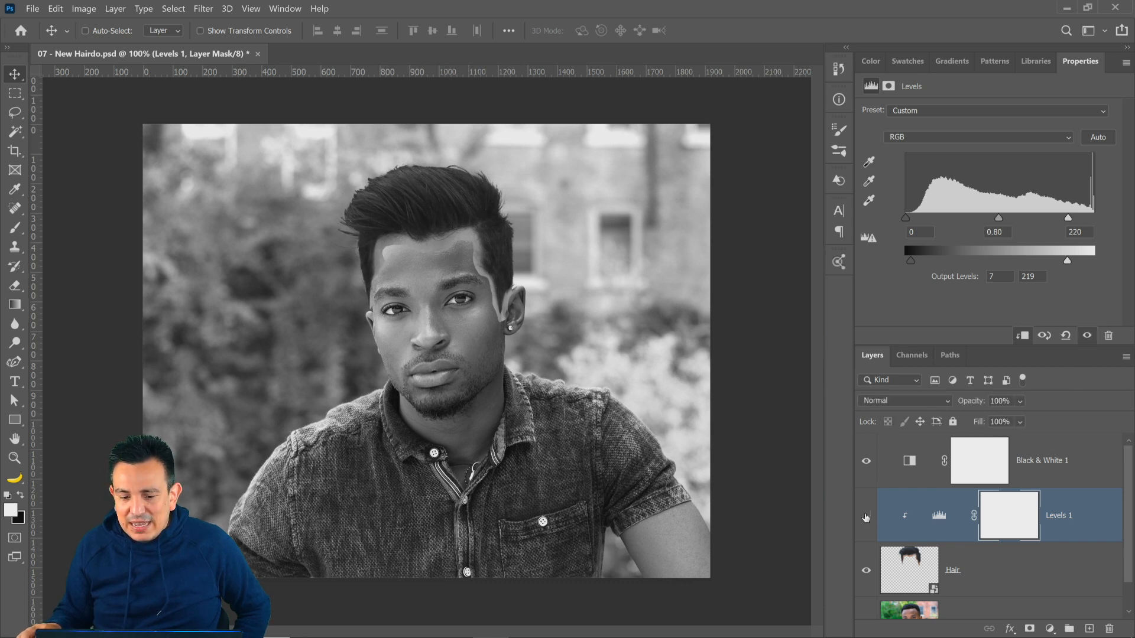
left_click(866, 517)
left_click(866, 517)
left_click(866, 517)
left_click(866, 517)
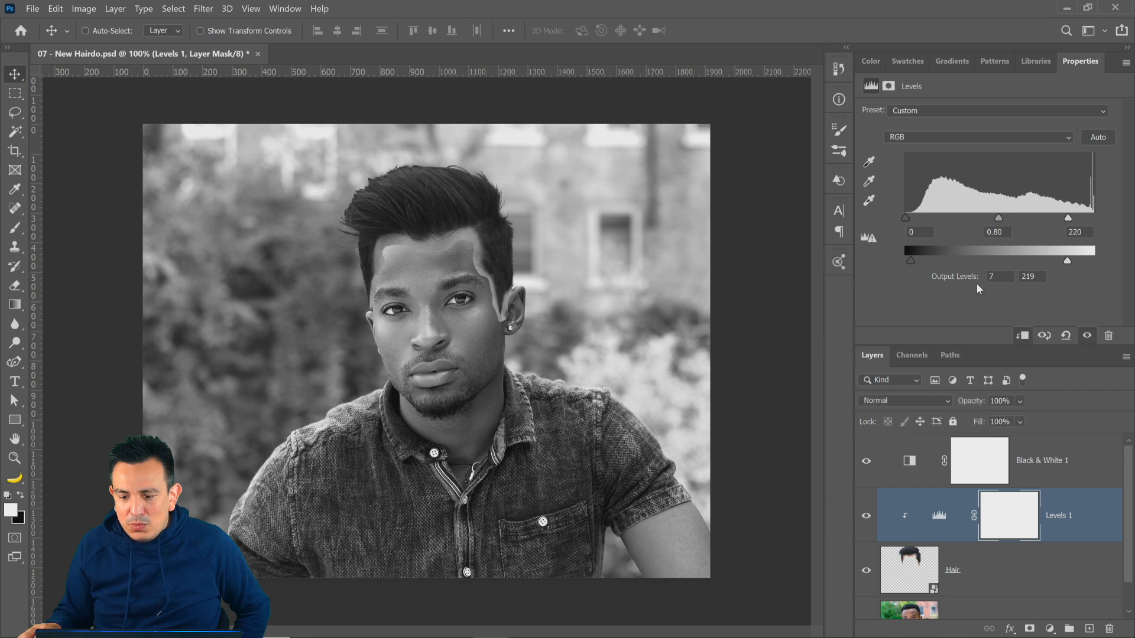
- Set the hair's Levels midtone input to 0.84 and black output level to 9, and hide the Black & White 1 layer
left_click_drag(998, 221, 997, 221)
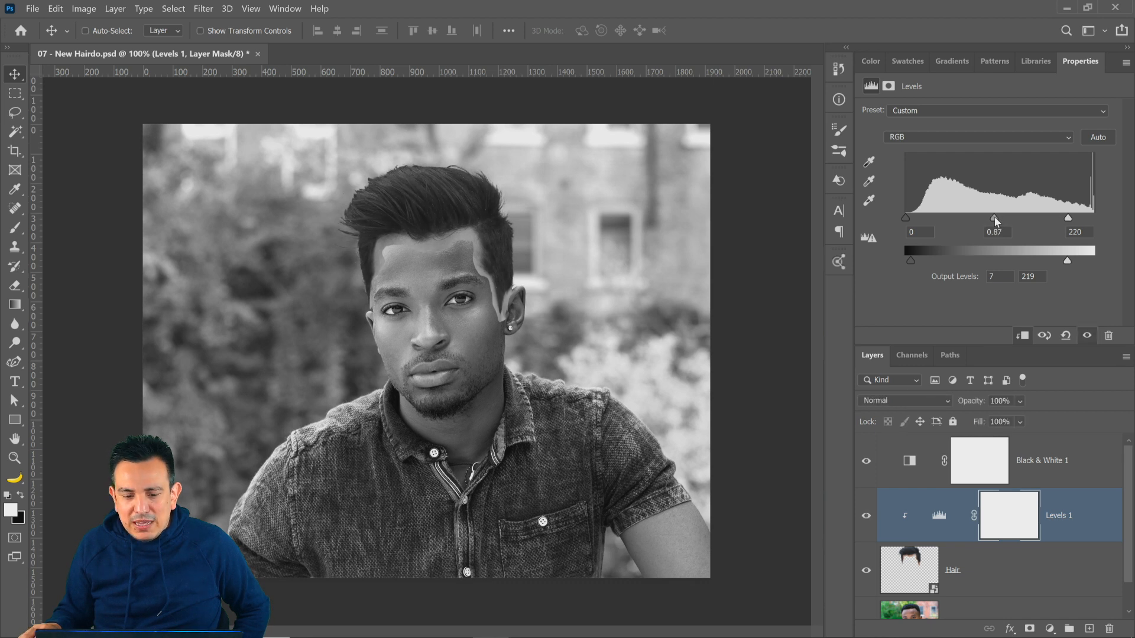
left_click_drag(905, 217, 908, 219)
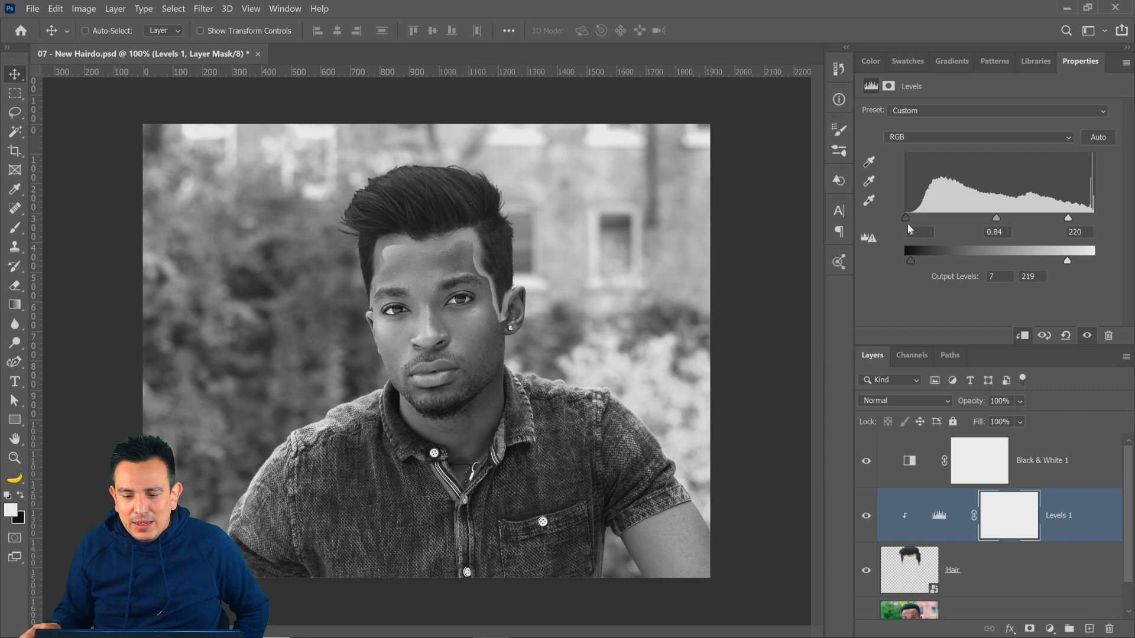
left_click_drag(919, 260, 912, 260)
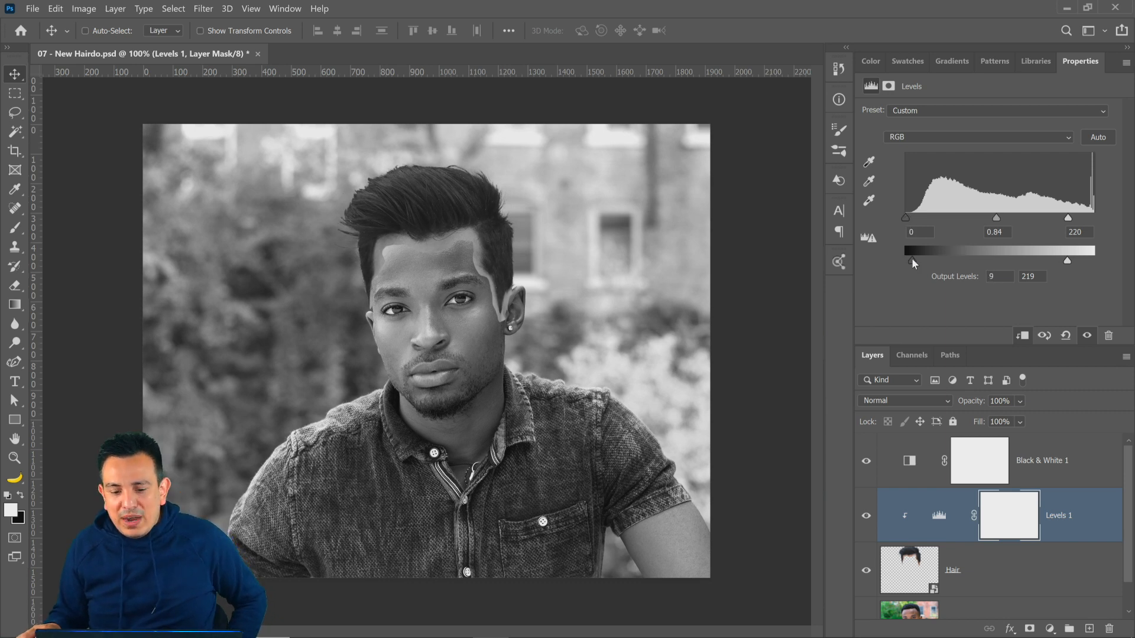
left_click(865, 461)
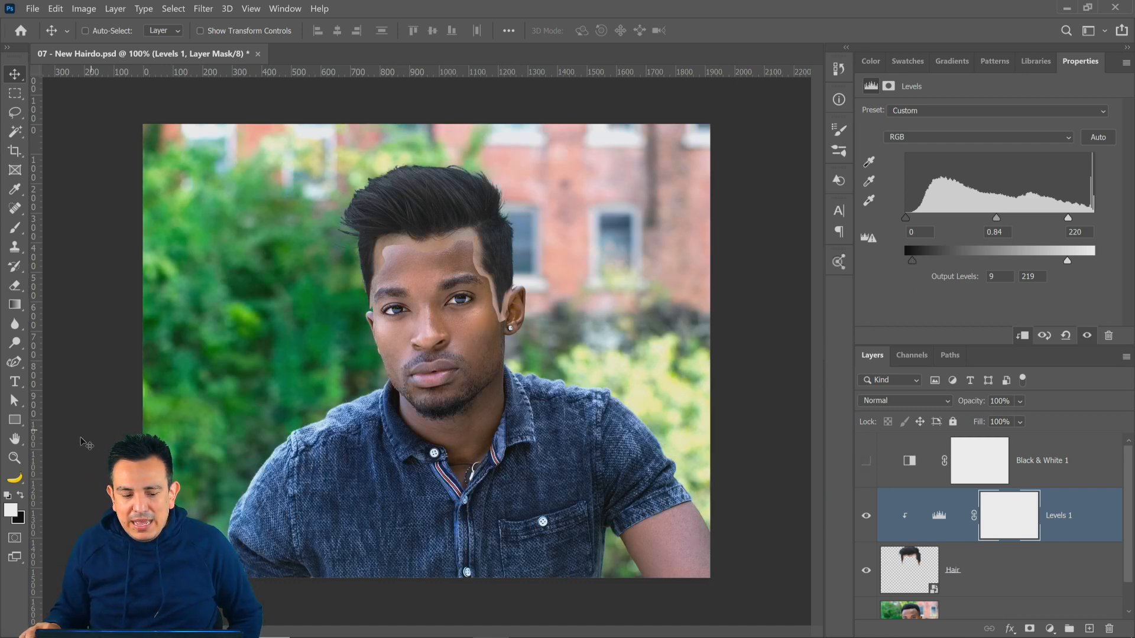
- Add a Color Balance adjustment layer above Levels 1 and clip it to the hair
left_click(15, 458)
left_click(443, 252)
left_click(456, 267)
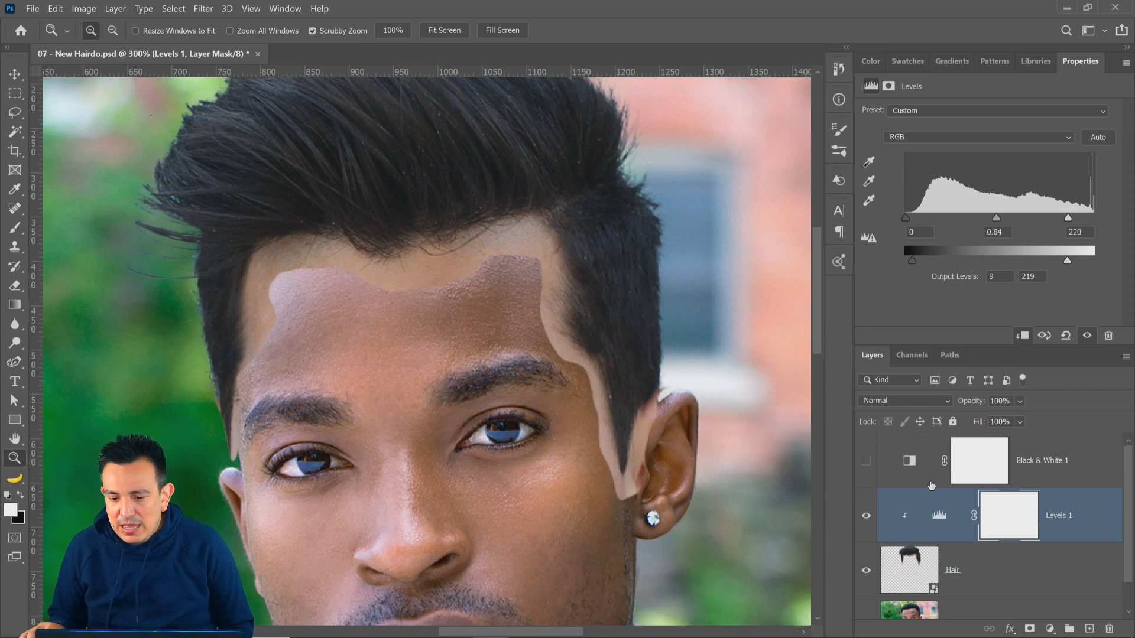
left_click(1050, 631)
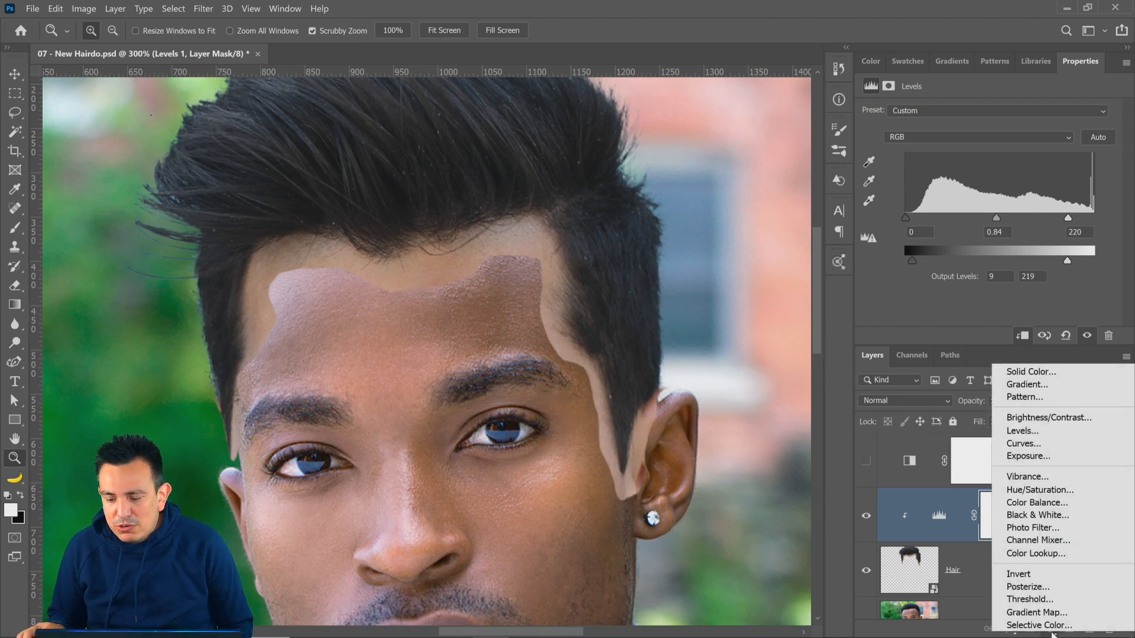
left_click(1039, 502)
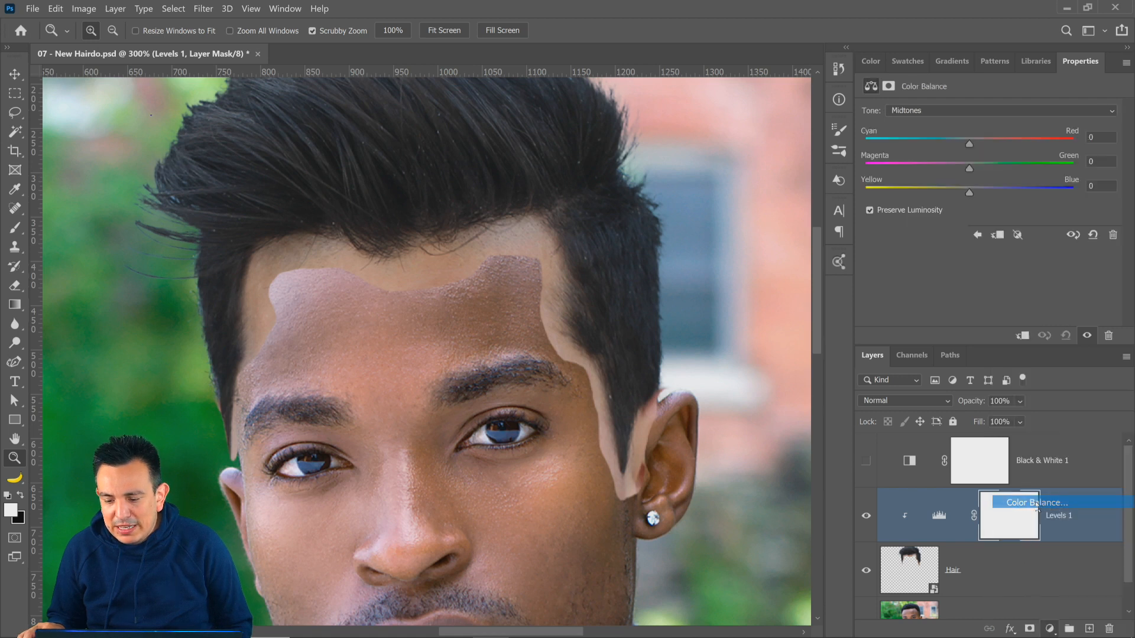
left_click(1023, 336)
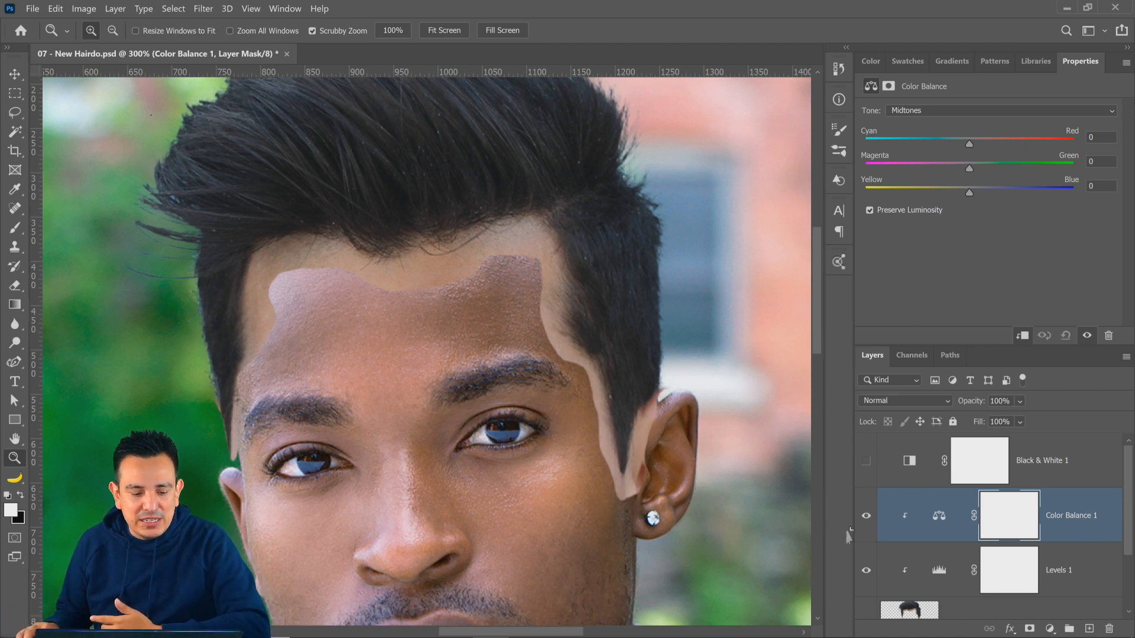
- View the toolbar customization settings and close them without changing anything
left_click(15, 483)
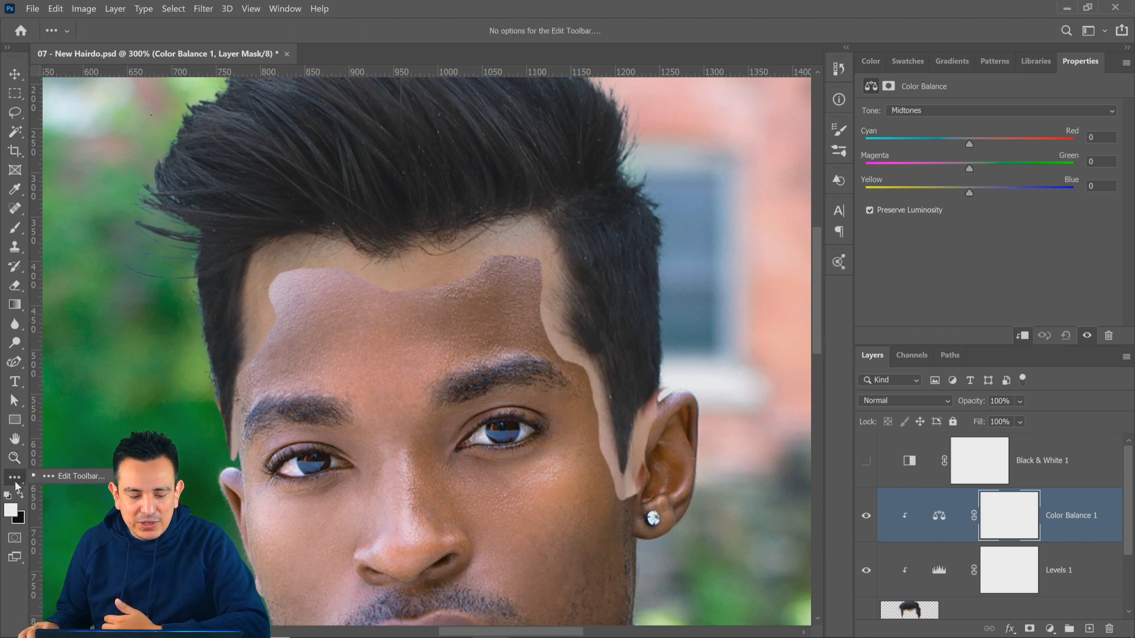
left_click(80, 476)
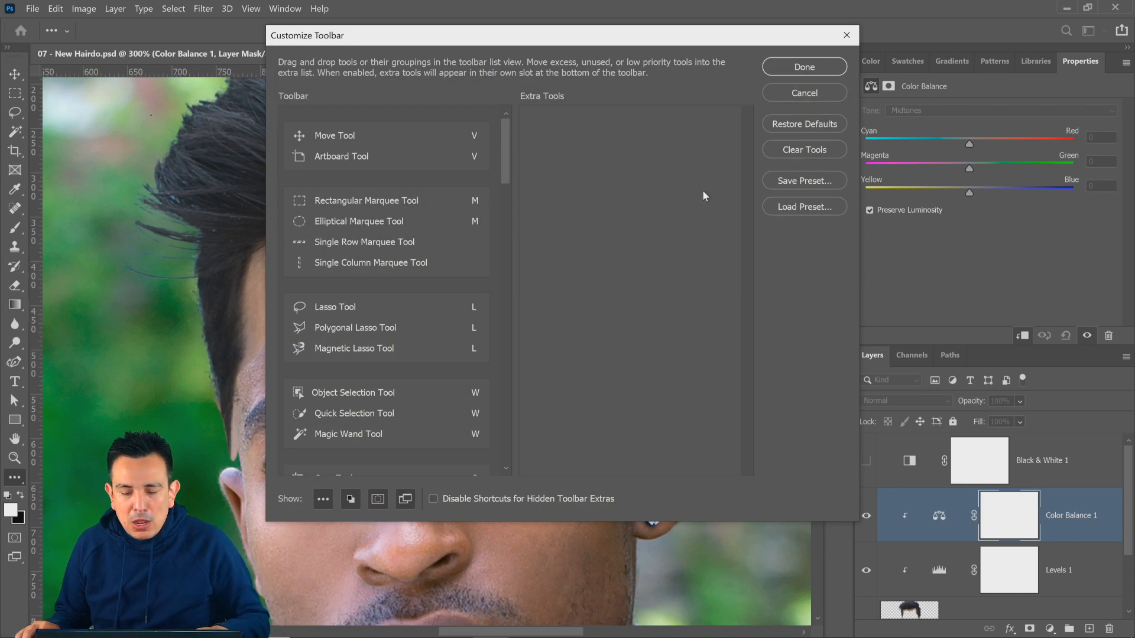
left_click(847, 35)
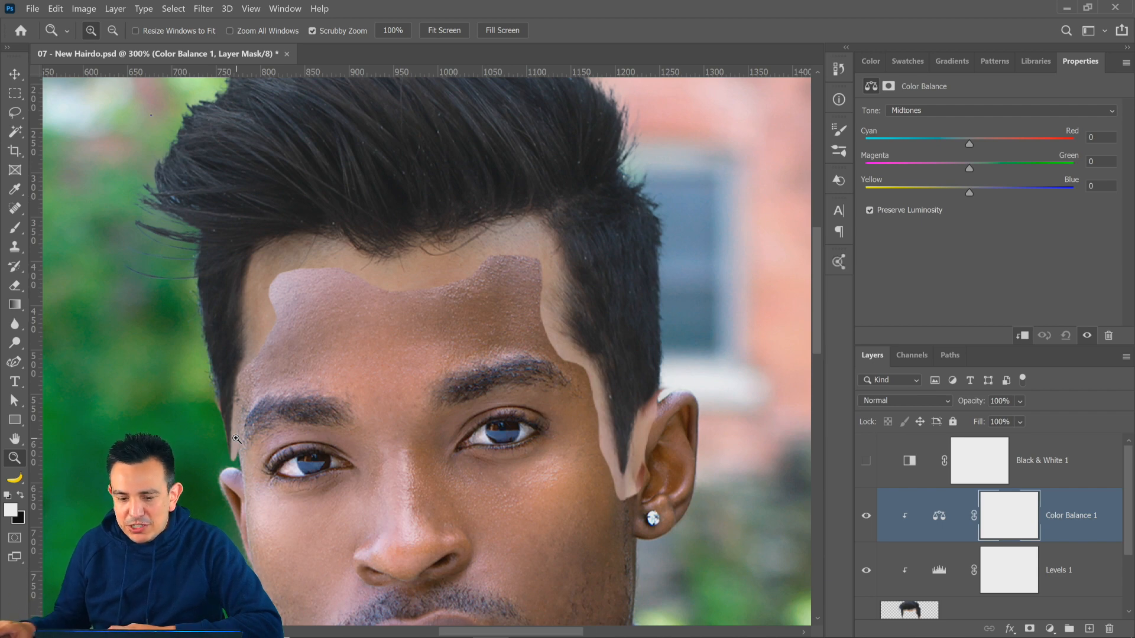
- Open the contents of the Hair smart object for editing
scroll(905, 533, "down", 3)
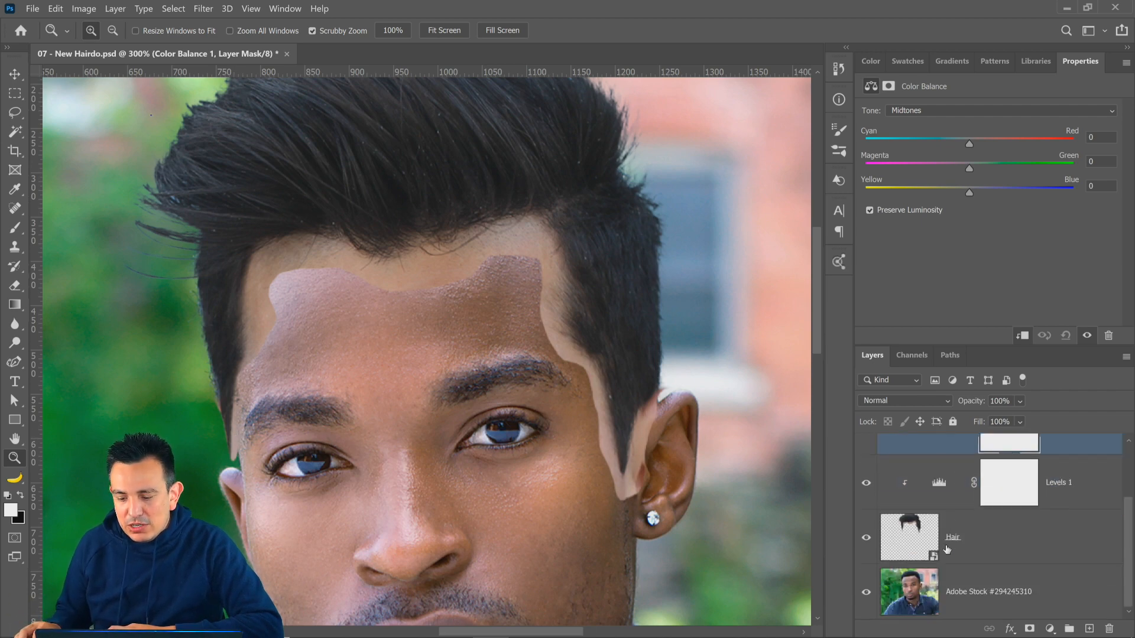
left_click(905, 544)
double_click(905, 545)
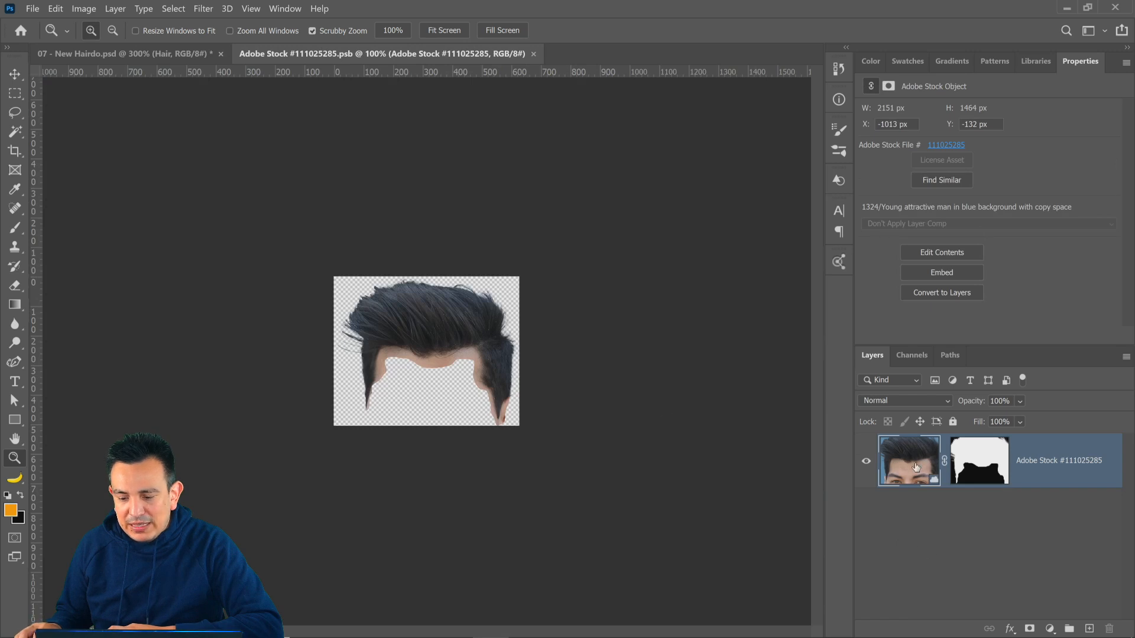
- Make an unmasked duplicate of the Adobe Stock #111025285 layer and hide the original
left_click_drag(914, 470, 1089, 628)
left_click(867, 516)
left_click(979, 461)
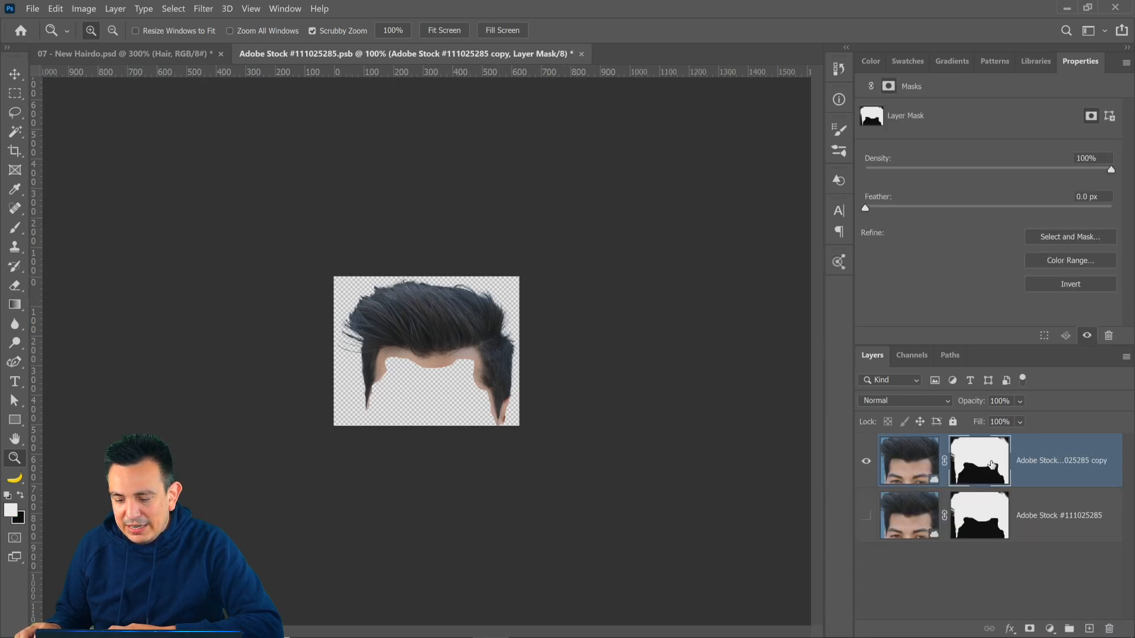
right_click(961, 466)
left_click(1028, 491)
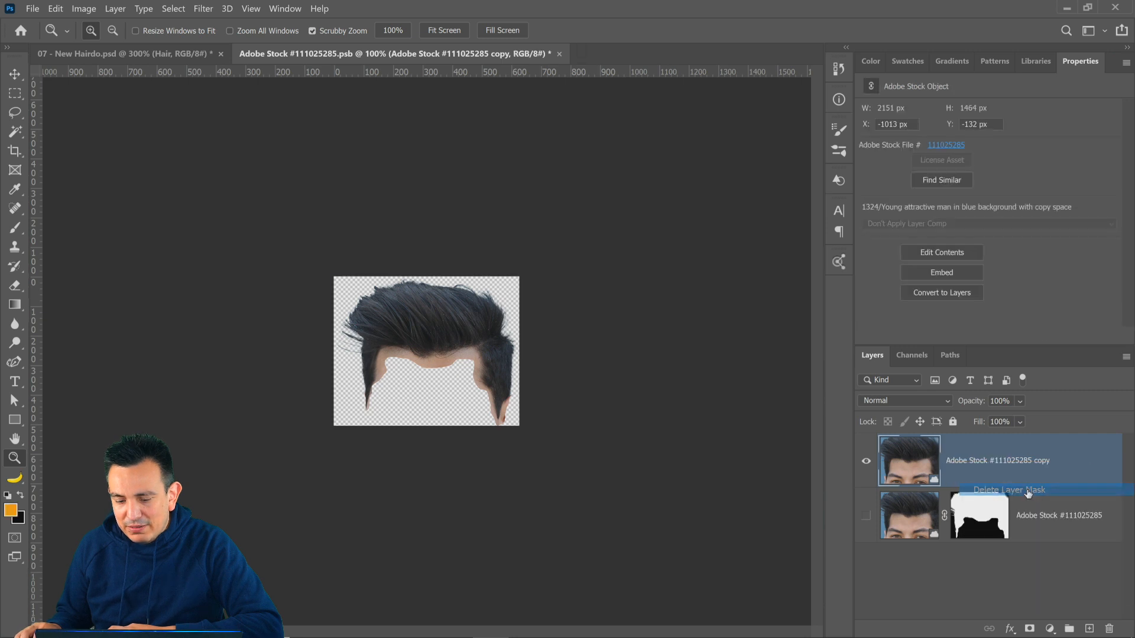
- Select the man's dark hair with the Magic Wand tool at tolerance 2, adding tones across the hair to the selection
left_click(400, 334)
left_click(15, 131)
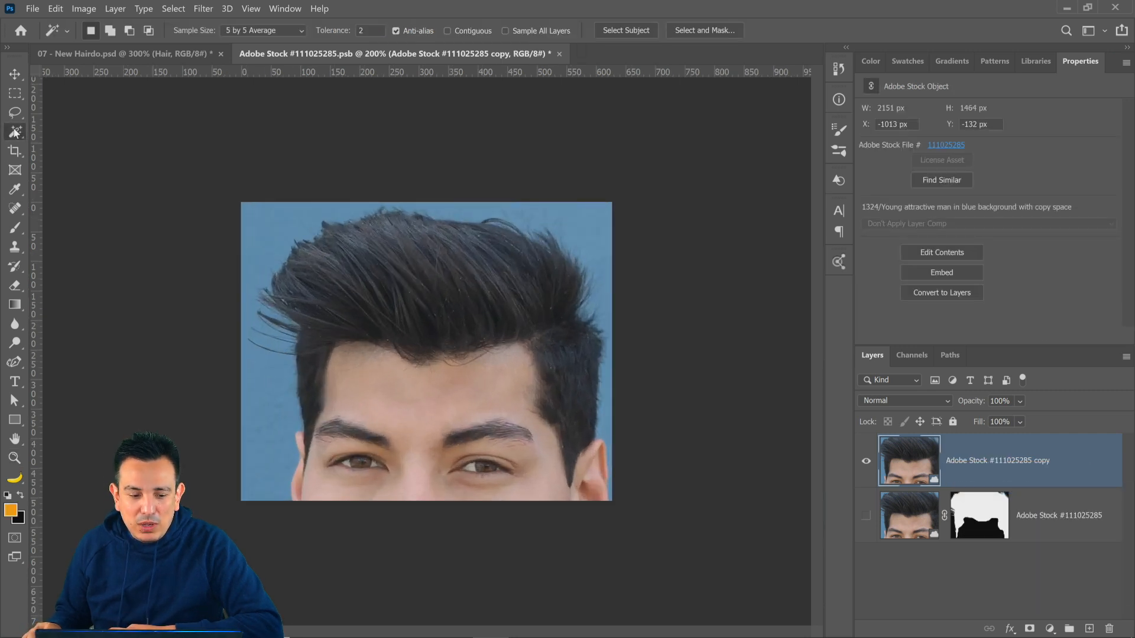
right_click(15, 131)
left_click(89, 161)
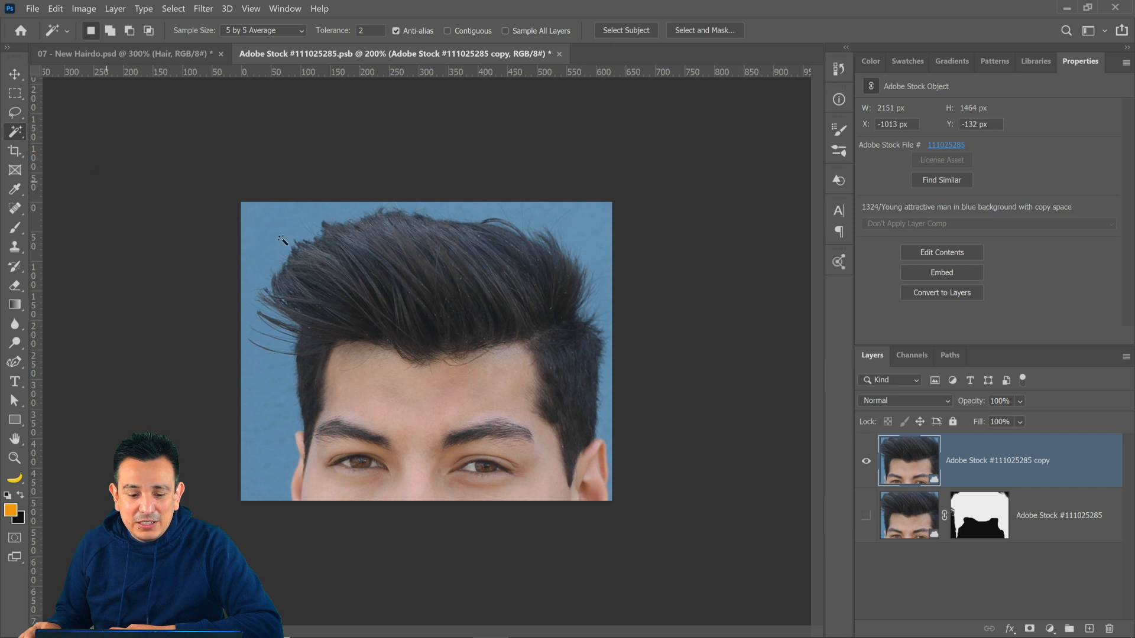
left_click(371, 276)
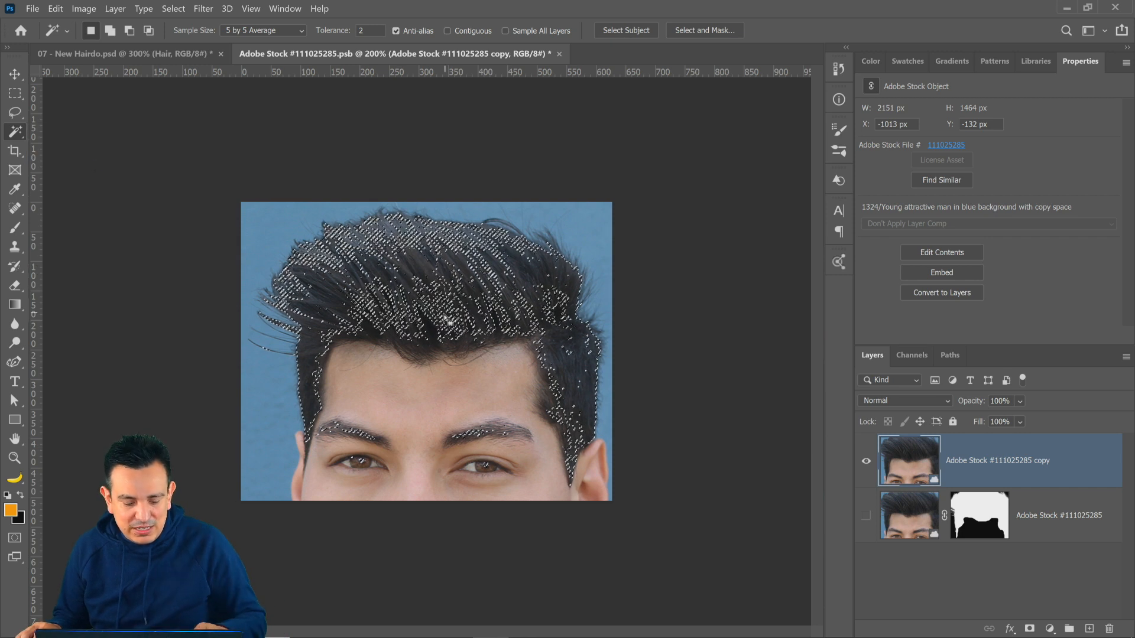
left_click(434, 317, "shift")
left_click(413, 327, "shift")
left_click(391, 297, "shift")
left_click(353, 251, "shift")
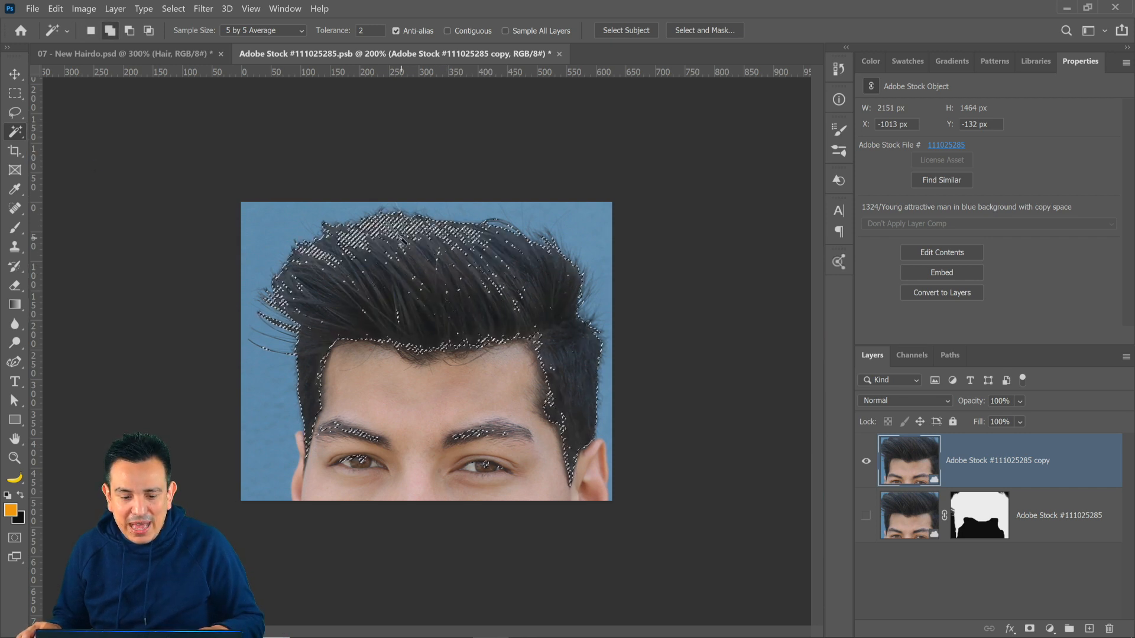
left_click(402, 241, "shift")
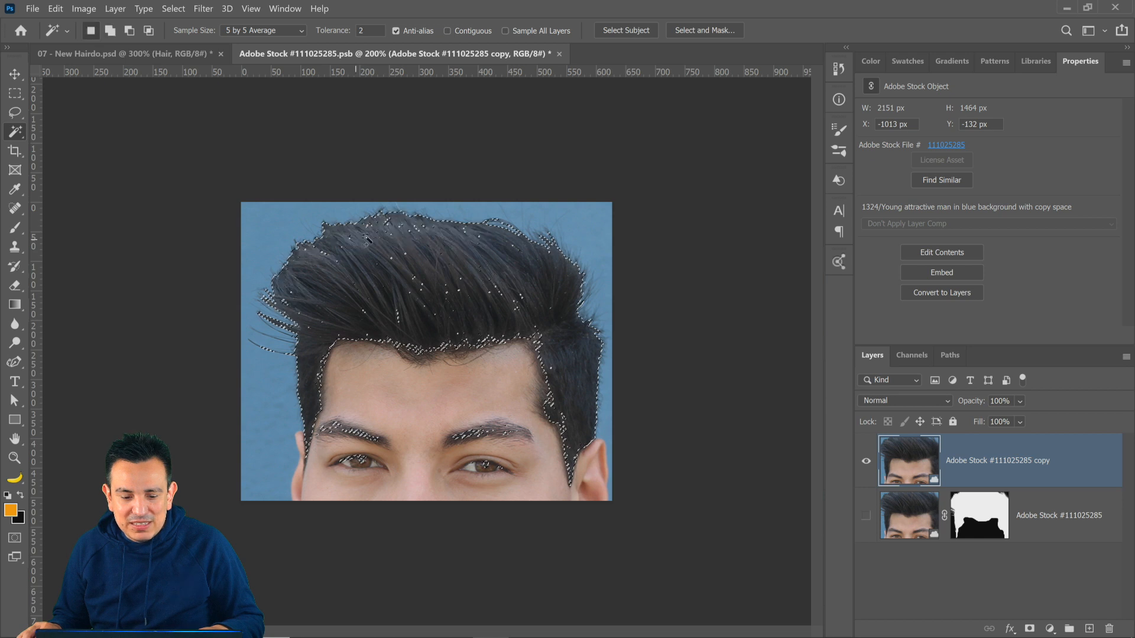
left_click(389, 306, "shift")
left_click(461, 309, "shift")
left_click(347, 277, "shift")
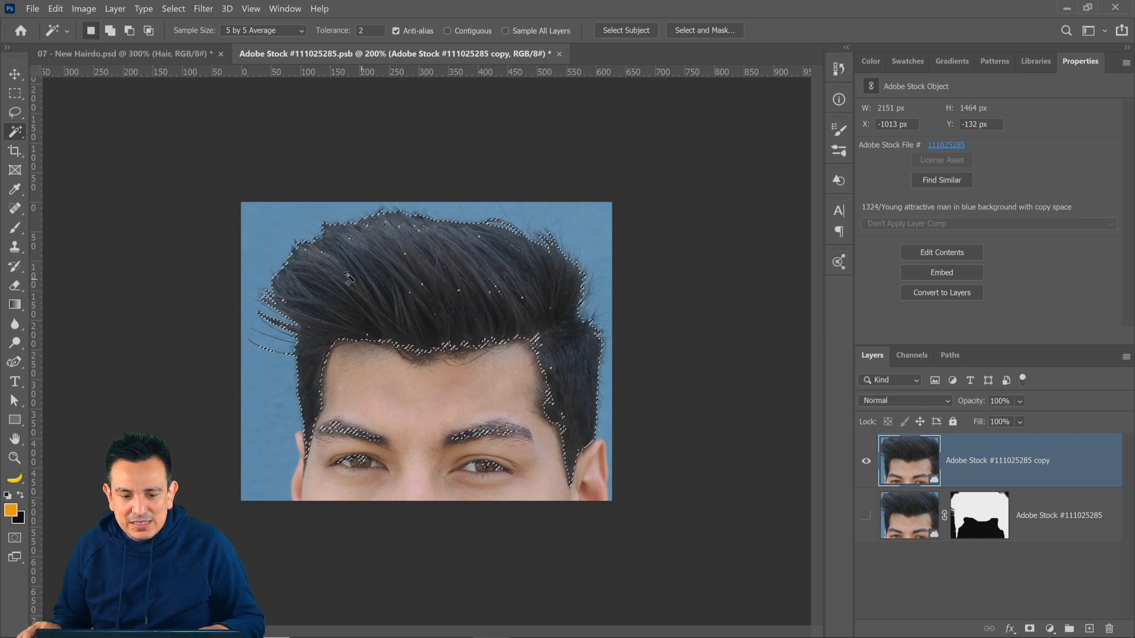
- Set the Magic Wand tolerance to 39 and reselect the hair, adding further hair tones to the selection
left_click_drag(336, 33, 358, 36)
left_click(427, 282)
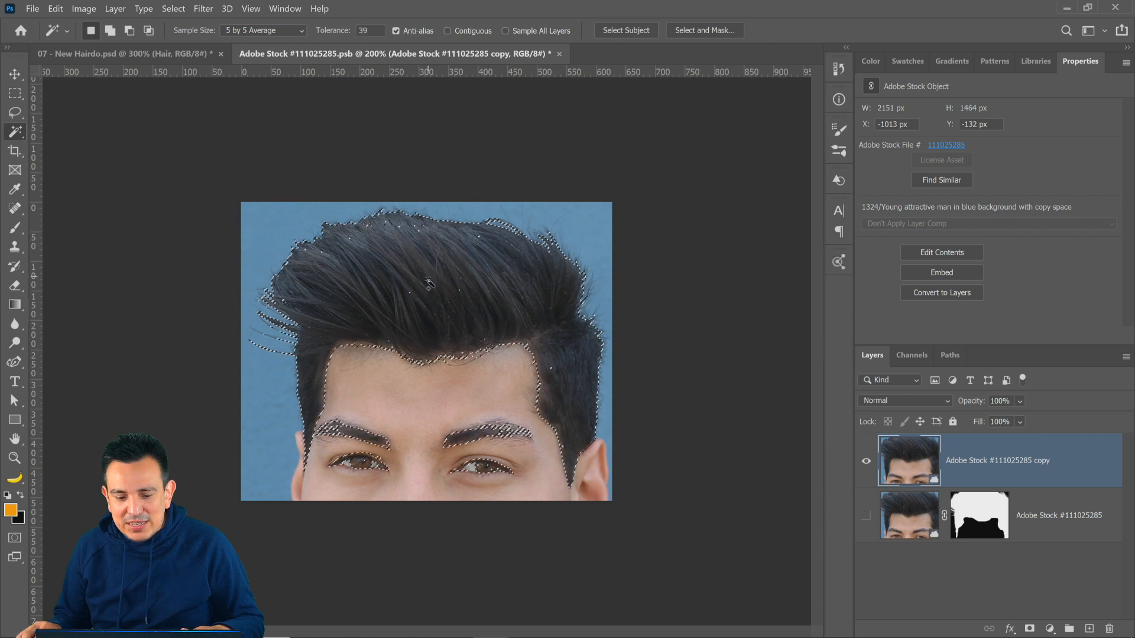
left_click(411, 287, "shift")
left_click(423, 317, "shift")
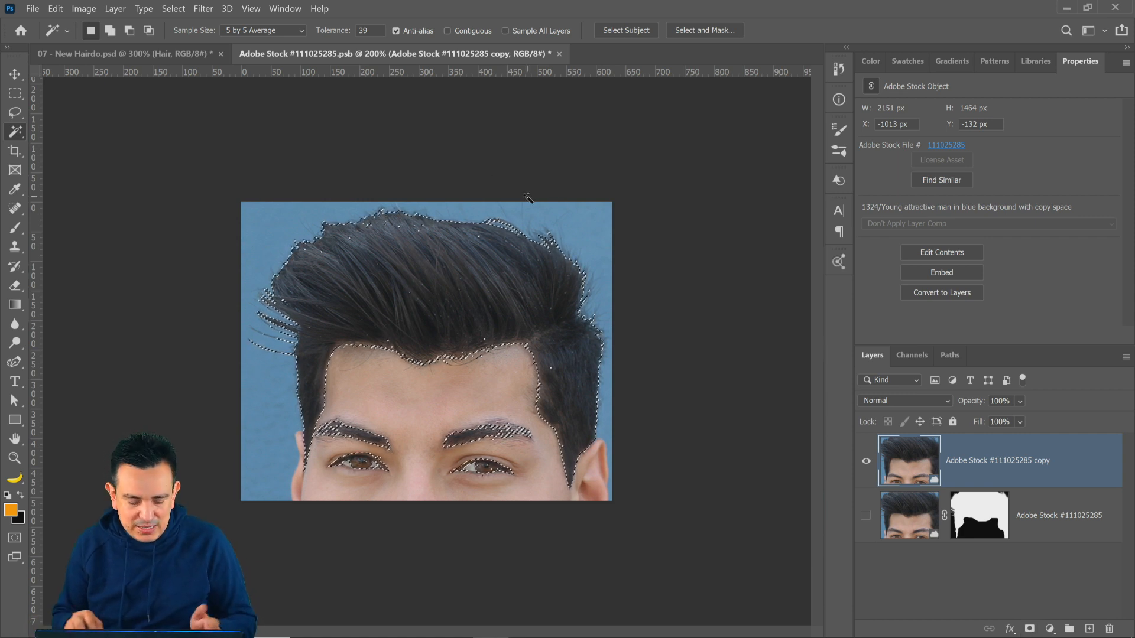
- Copy the selected hair to a new layer, hide the unmasked copy, and inspect the cutout's edges up close
key("ctrl+j")
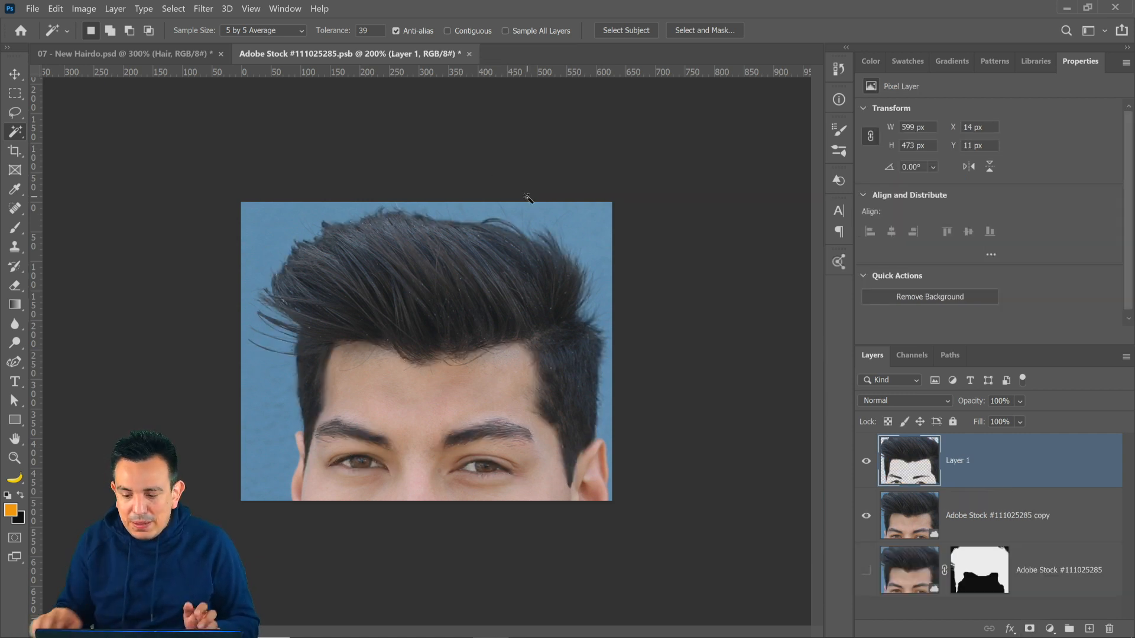
left_click(867, 516)
key("z")
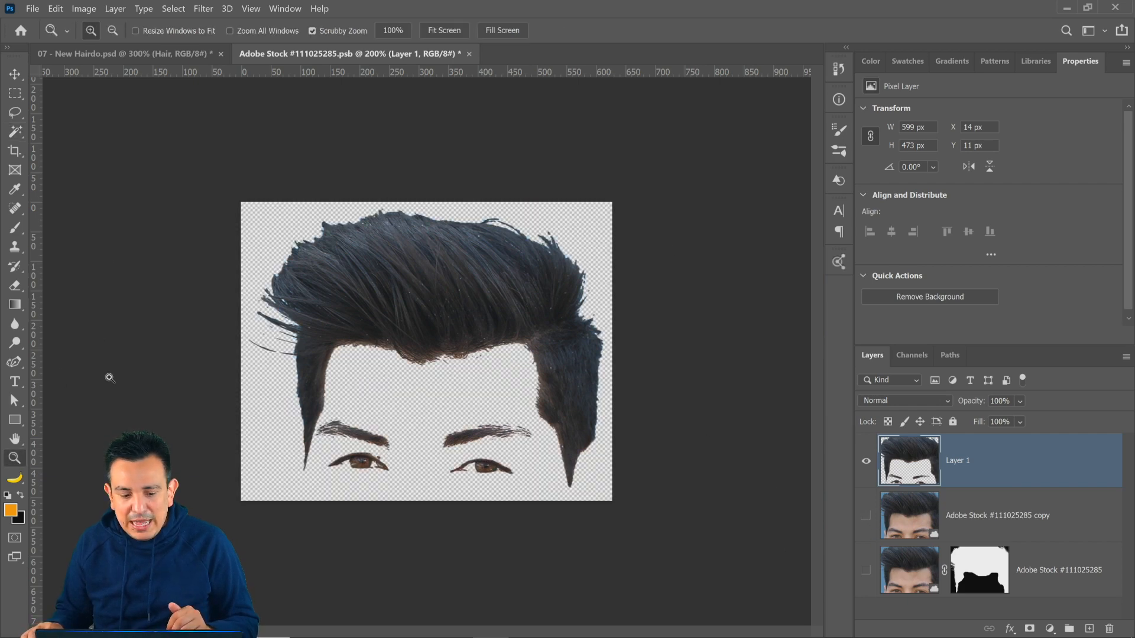
left_click(293, 223)
left_click(293, 223)
left_click(293, 223)
left_click(292, 223)
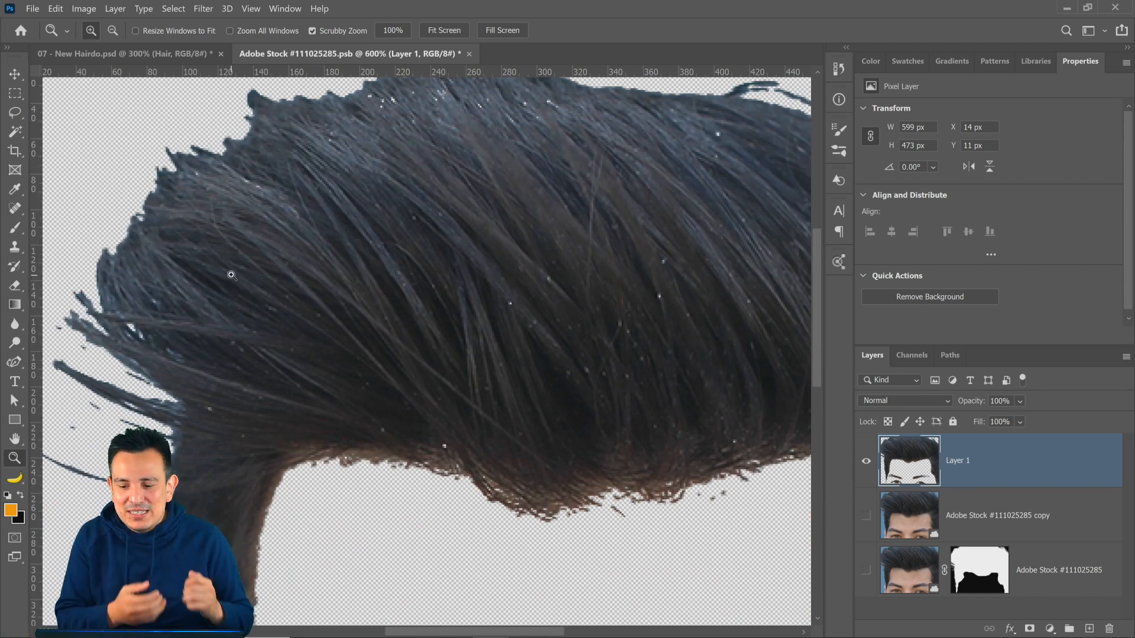
- Delete the hair cutout layer and the unmasked copy, and show the original masked layer again
key("Delete")
key("Delete")
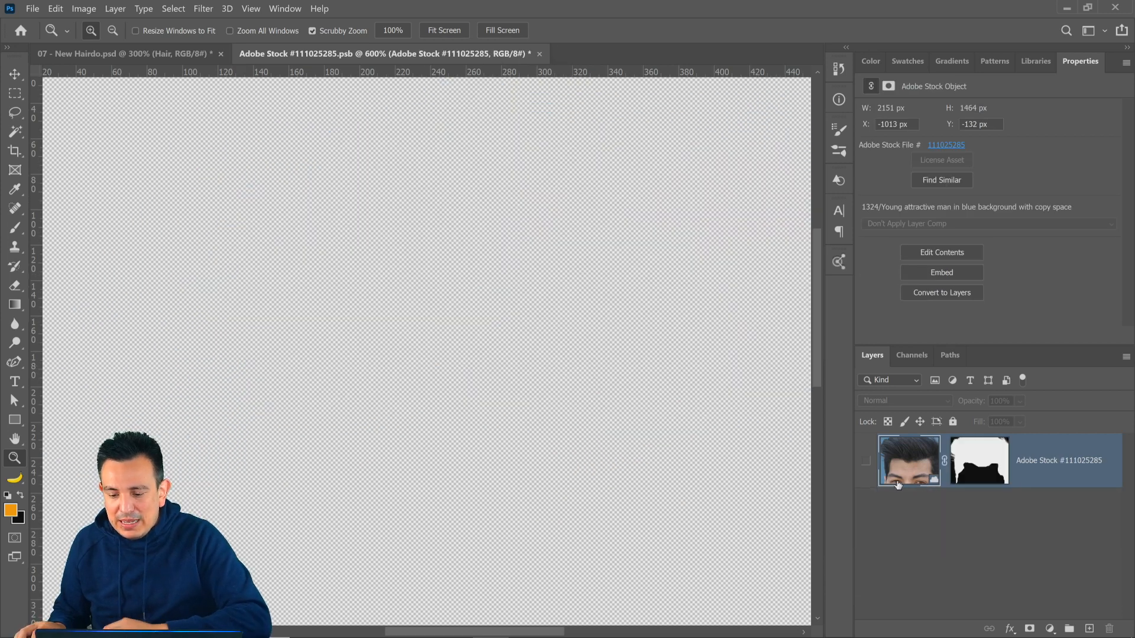
left_click(861, 466)
- Try painting white on the hair's layer mask along its upper edge with a 90-pixel brush, and undo the stroke
left_click(979, 461)
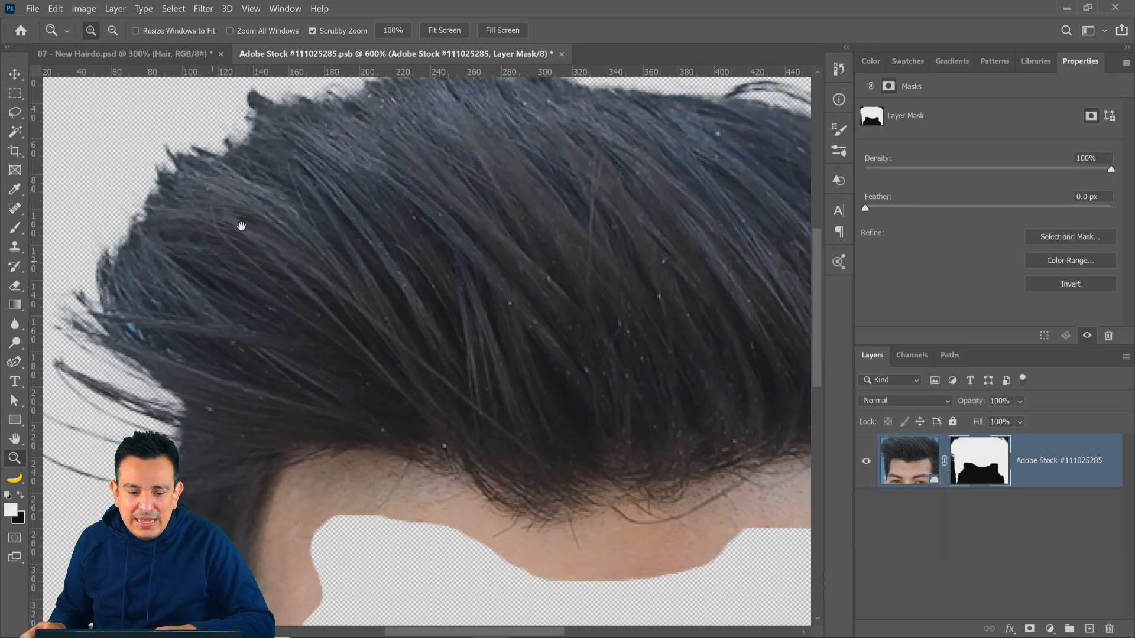
left_click_drag(241, 223, 148, 348)
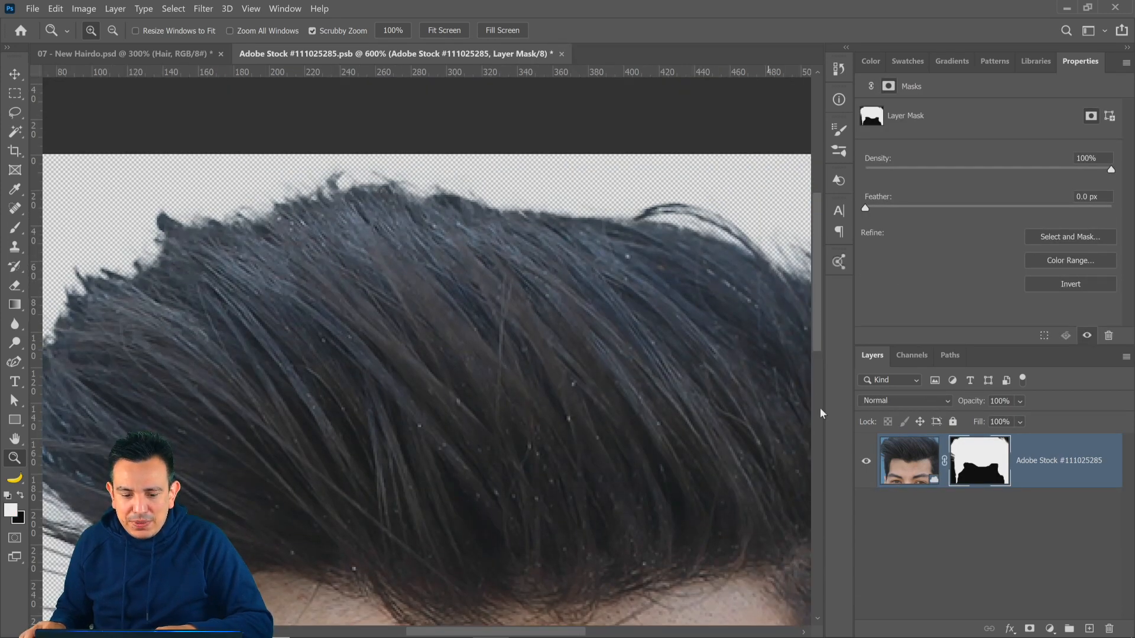
left_click(15, 228)
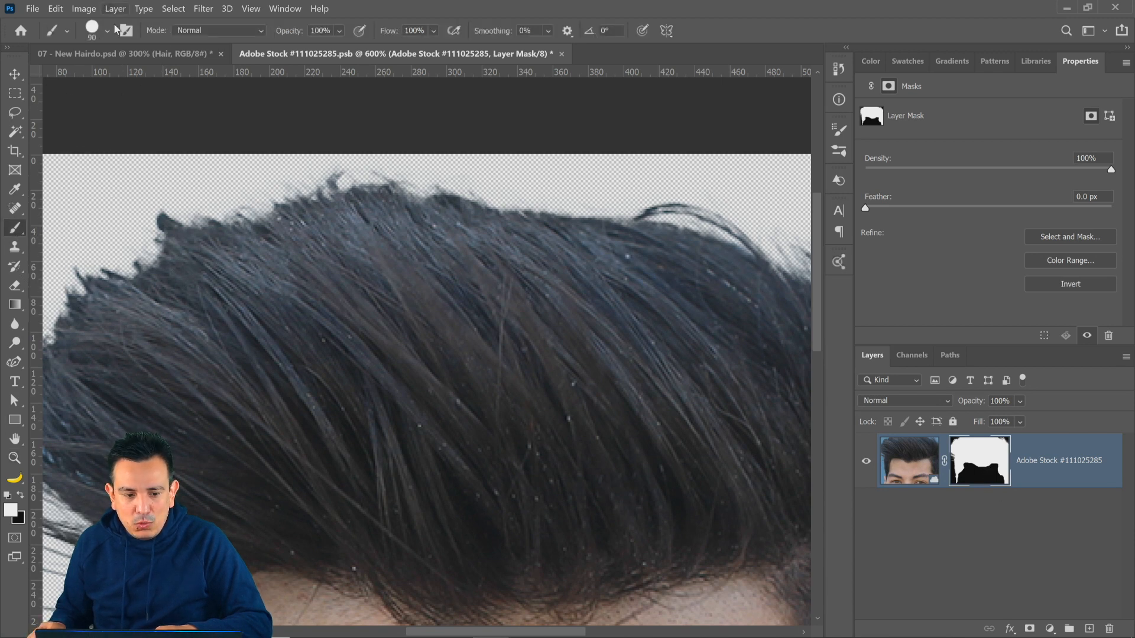
left_click(145, 239)
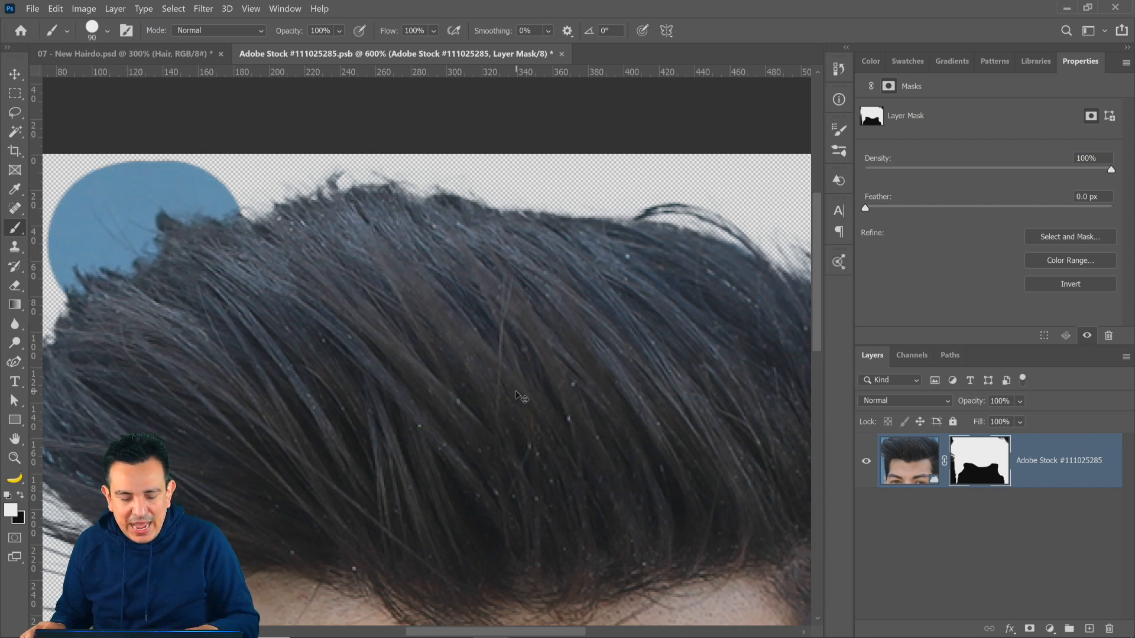
key("ctrl+z")
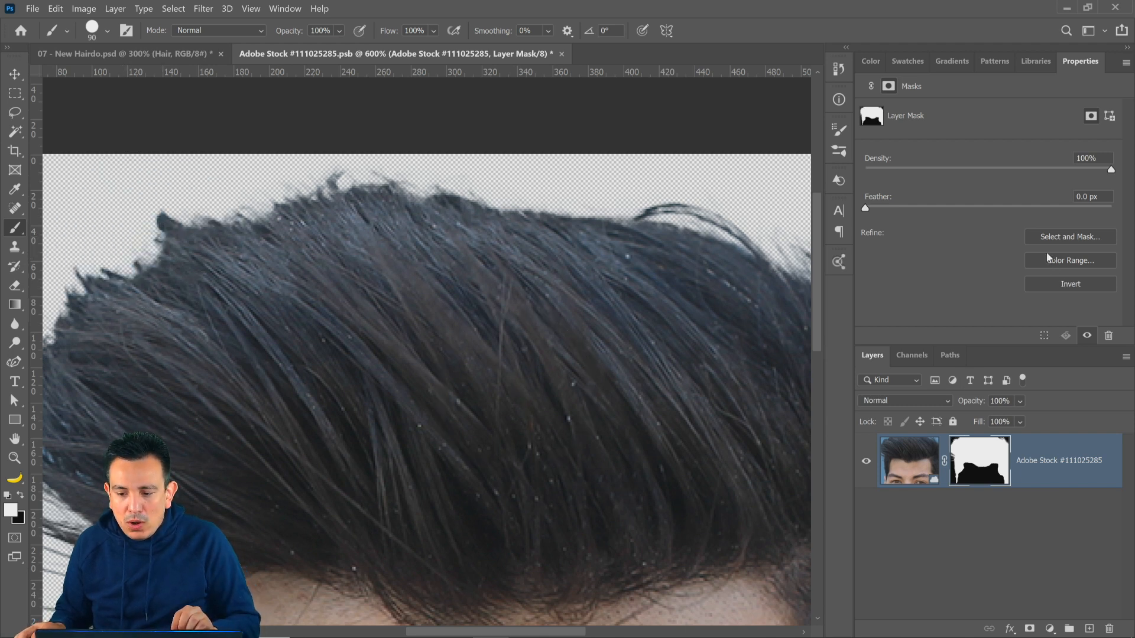
- Refine the hair's layer mask in Select and Mask by brushing the Refine Edge Brush along the top hair edge
left_click(1055, 236)
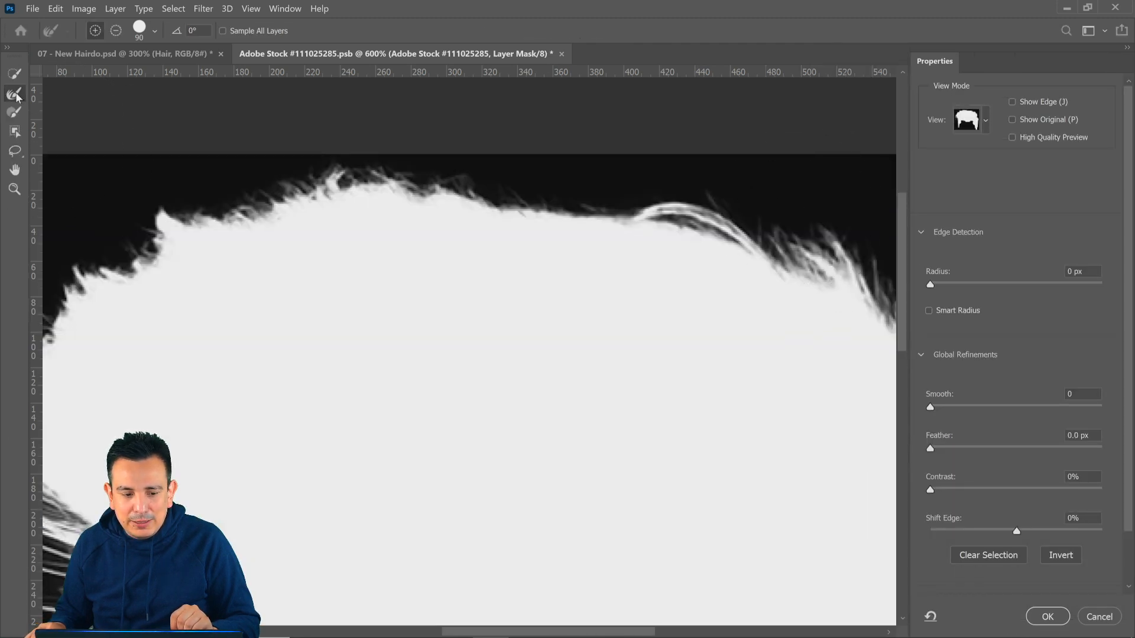
mouse_move(853, 188)
left_mouse_down()
mouse_move(655, 145)
mouse_move(424, 118)
mouse_move(325, 129)
mouse_move(167, 191)
mouse_move(89, 251)
left_mouse_up()
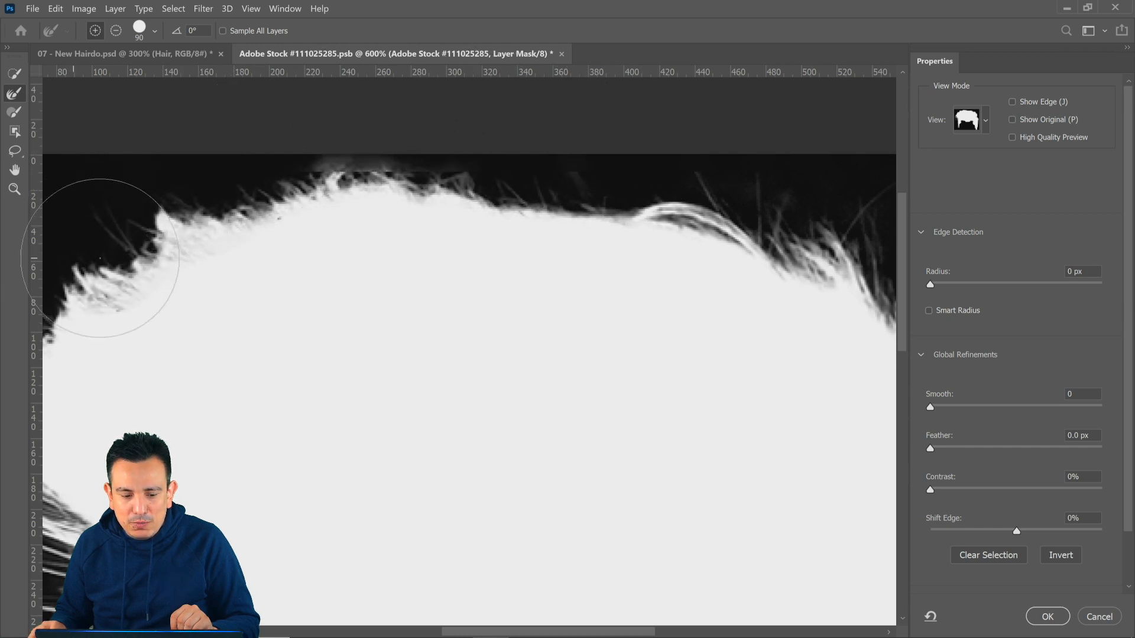
left_click(1047, 618)
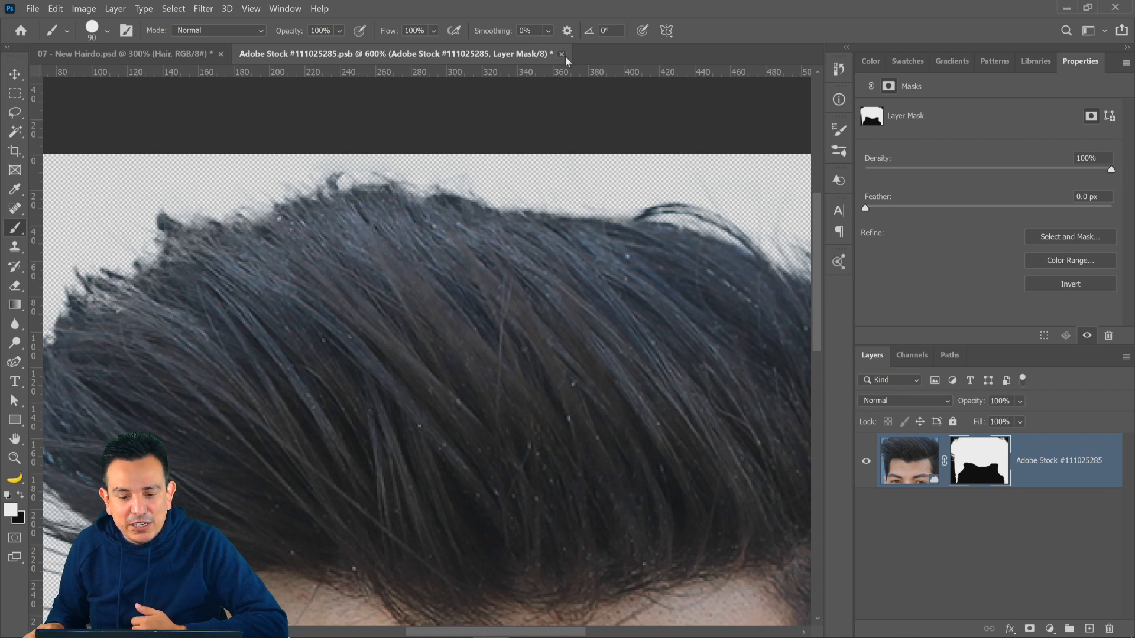
- Close the hair smart object's document and save its refined mask back to the composite
left_click(562, 54)
left_click(609, 268)
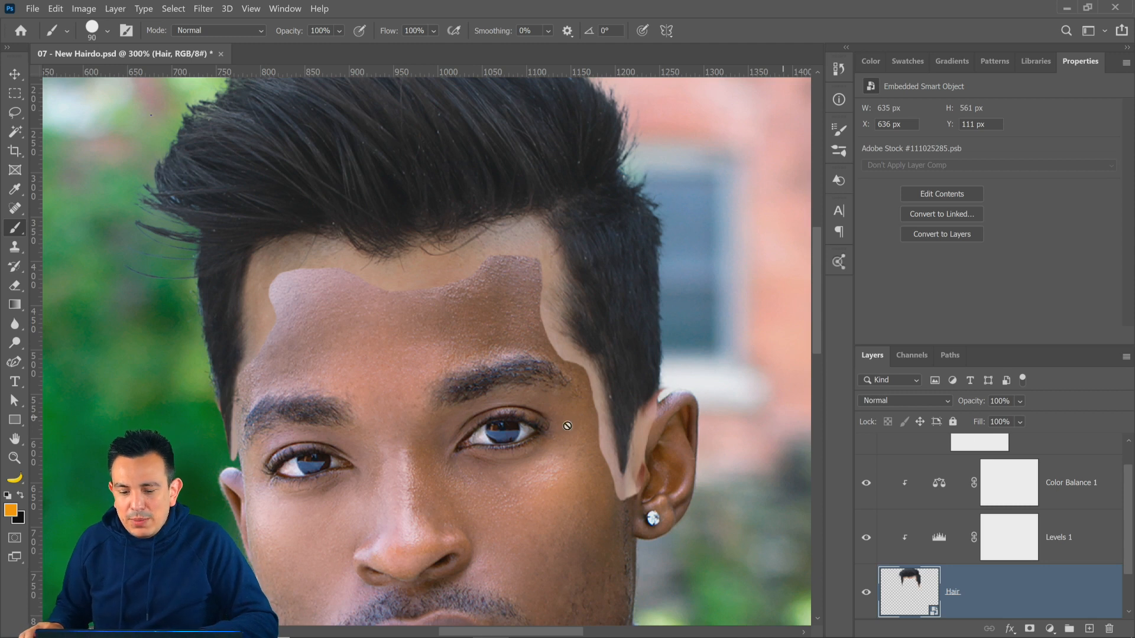
- Set Color Balance 1 midtones to +9 red, -2 magenta-green and +6 blue, and its highlights to -7 yellow
scroll(938, 516, "up", 1)
left_click(938, 516)
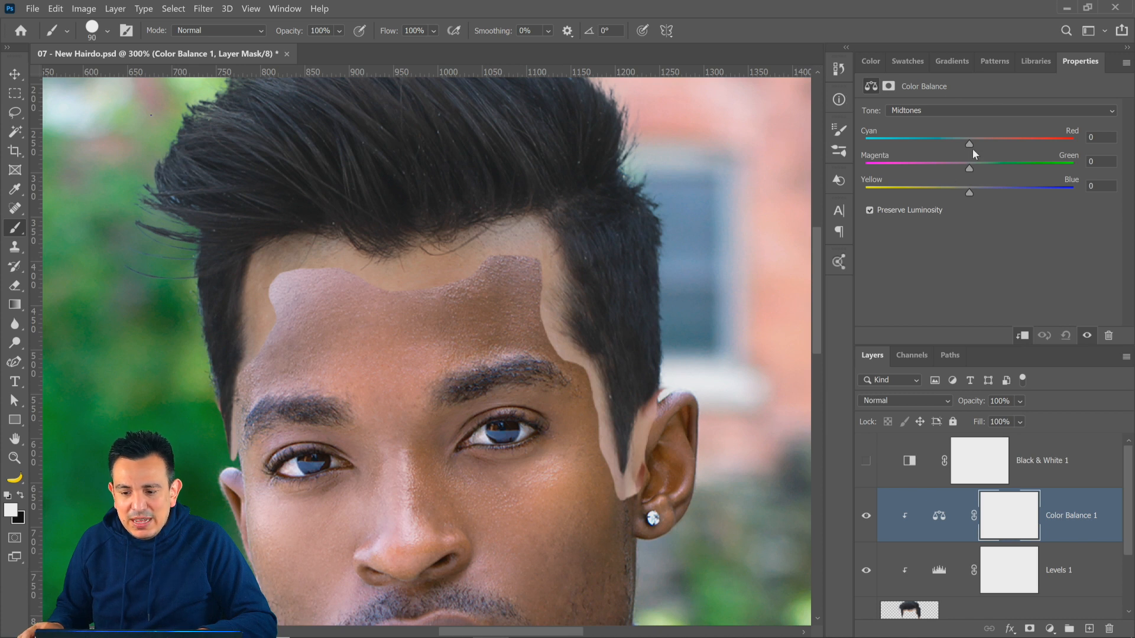
left_click_drag(952, 169, 956, 168)
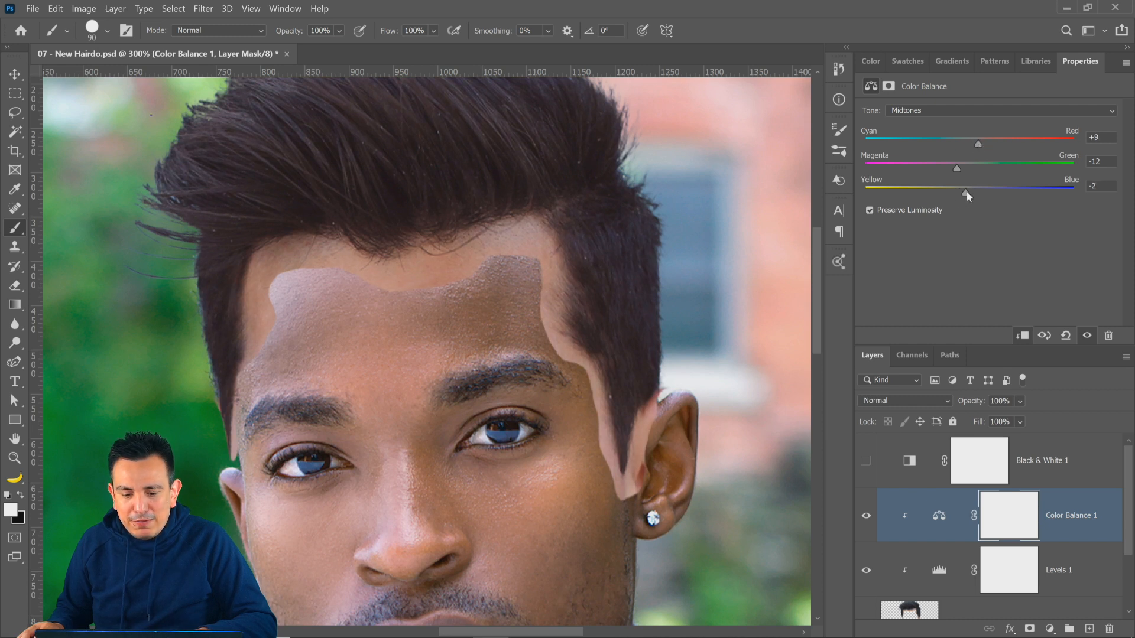
left_click_drag(964, 192, 967, 166)
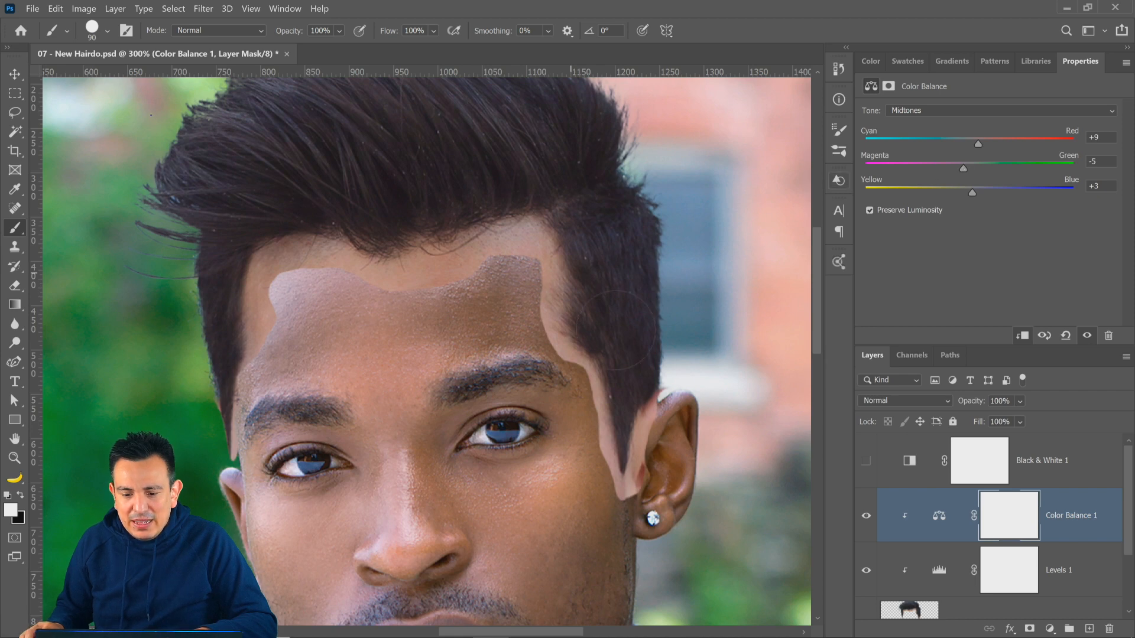
mouse_move(817, 252)
left_mouse_down()
mouse_move(835, 357)
mouse_move(819, 240)
mouse_move(822, 254)
left_mouse_up()
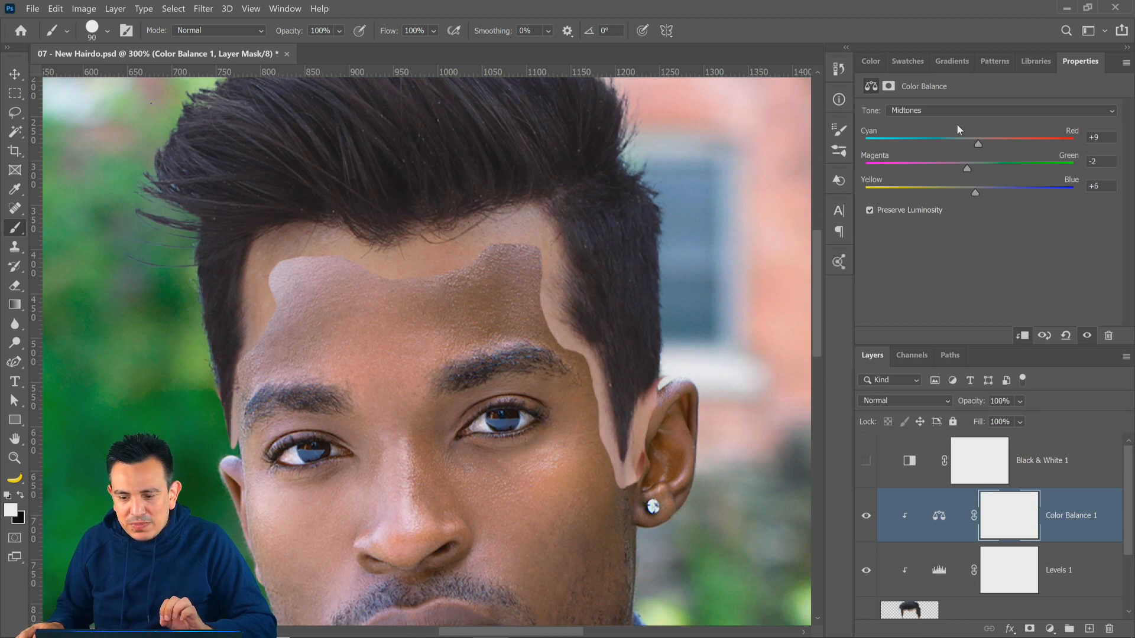
left_click(949, 111)
left_click(941, 145)
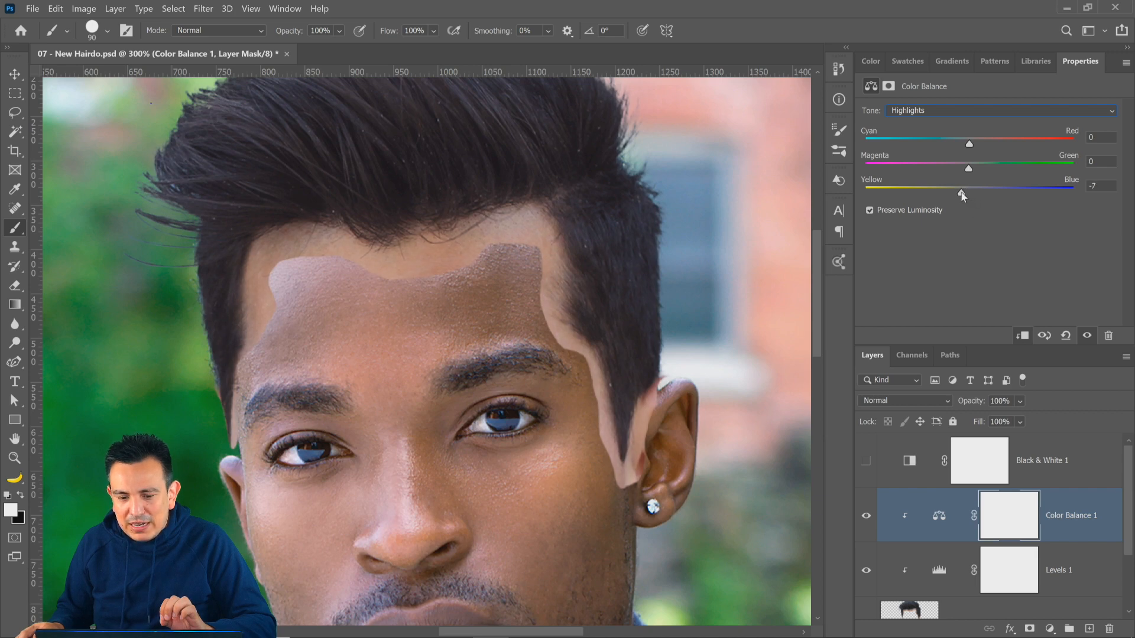
- Add a white layer mask to the Hair layer
double_click(15, 459)
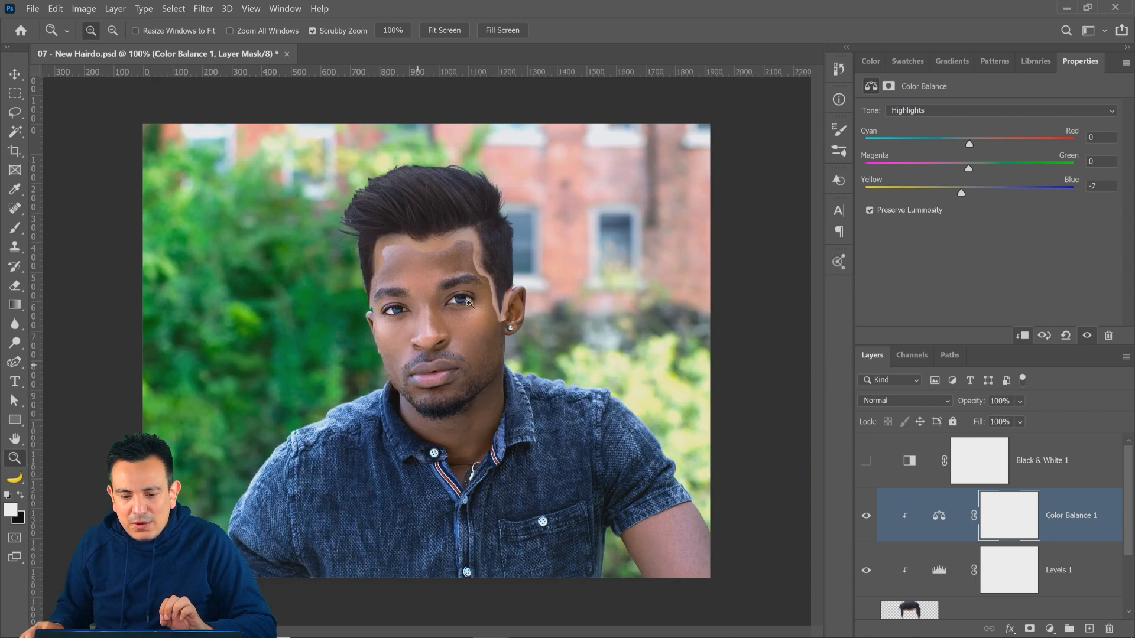
left_click(436, 249)
left_click(436, 250)
left_click(436, 249)
scroll(1025, 562, "down", 3)
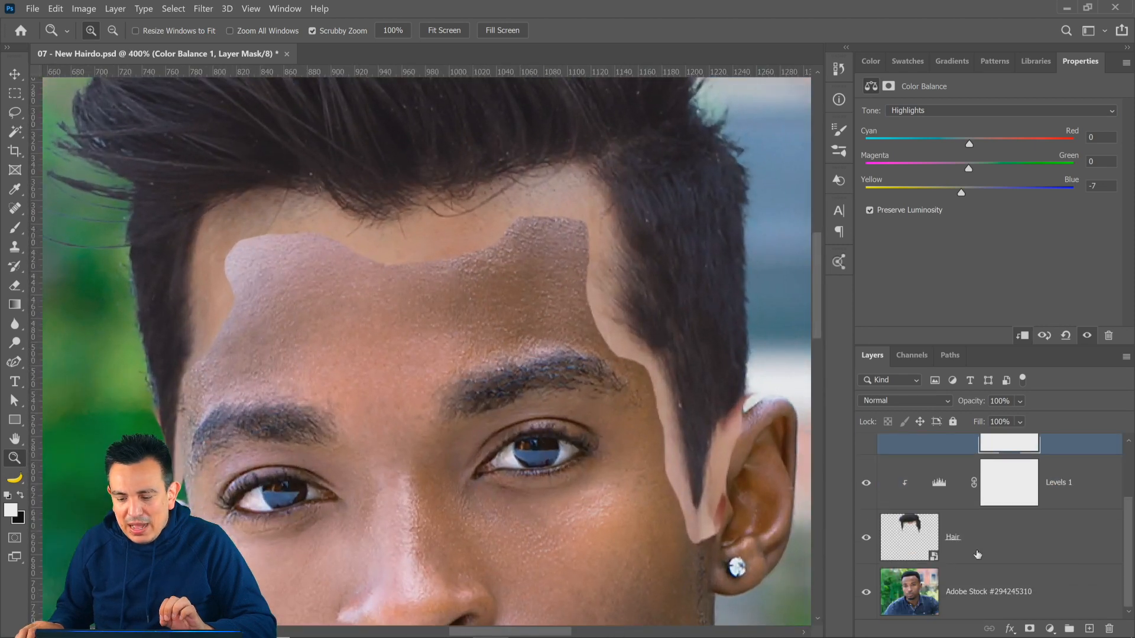
left_click(931, 550)
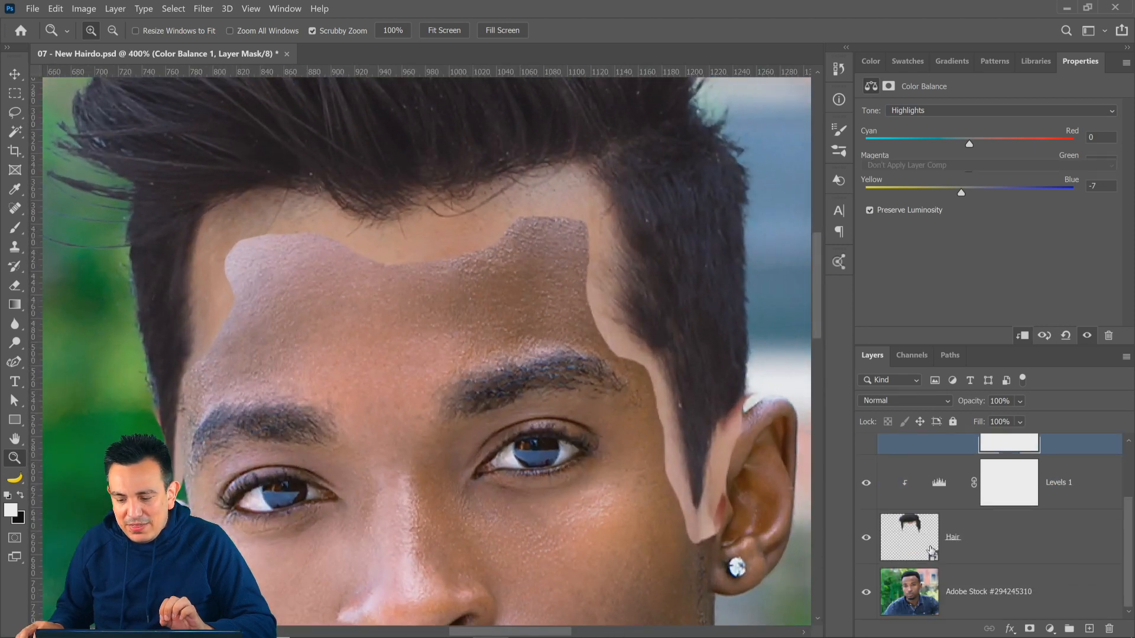
left_click(1030, 629)
- Paint black on the Hair layer's mask with a 50-pixel brush over the leftover skin beside the forehead
left_click(16, 228)
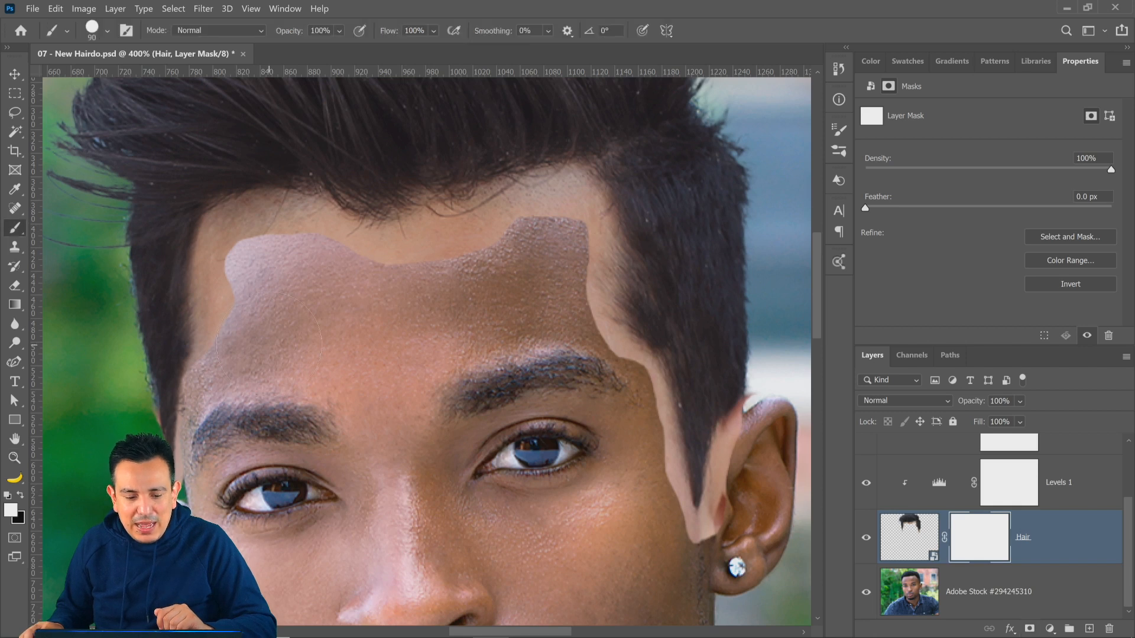
key("bracketleft")
key("bracketleft")
key("bracketleft")
key("bracketleft")
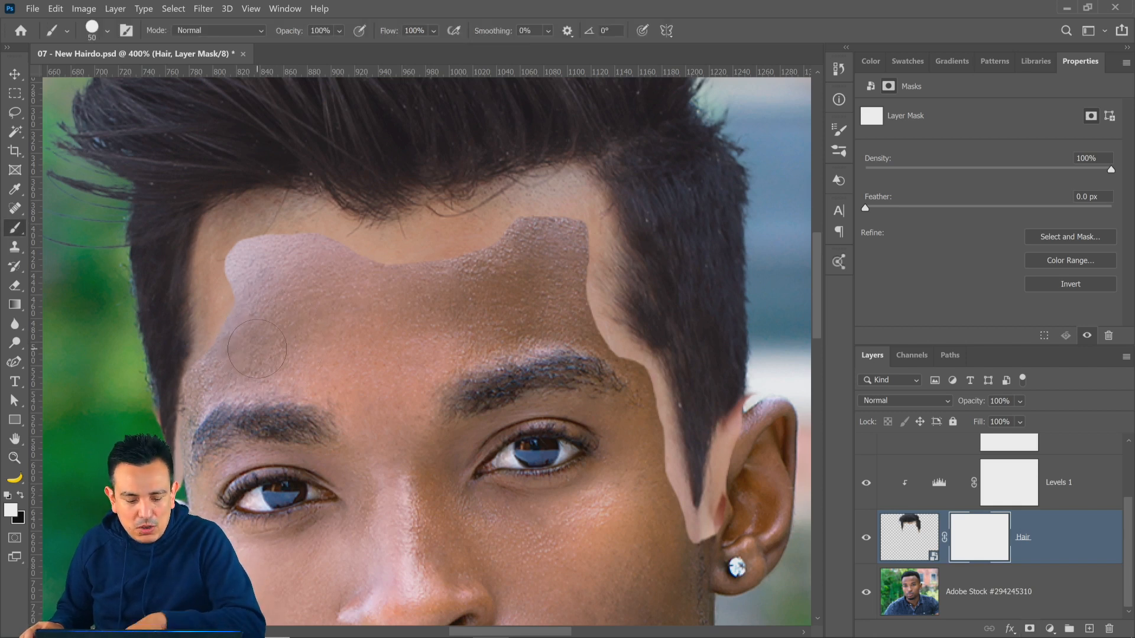
key("x")
left_click(233, 316)
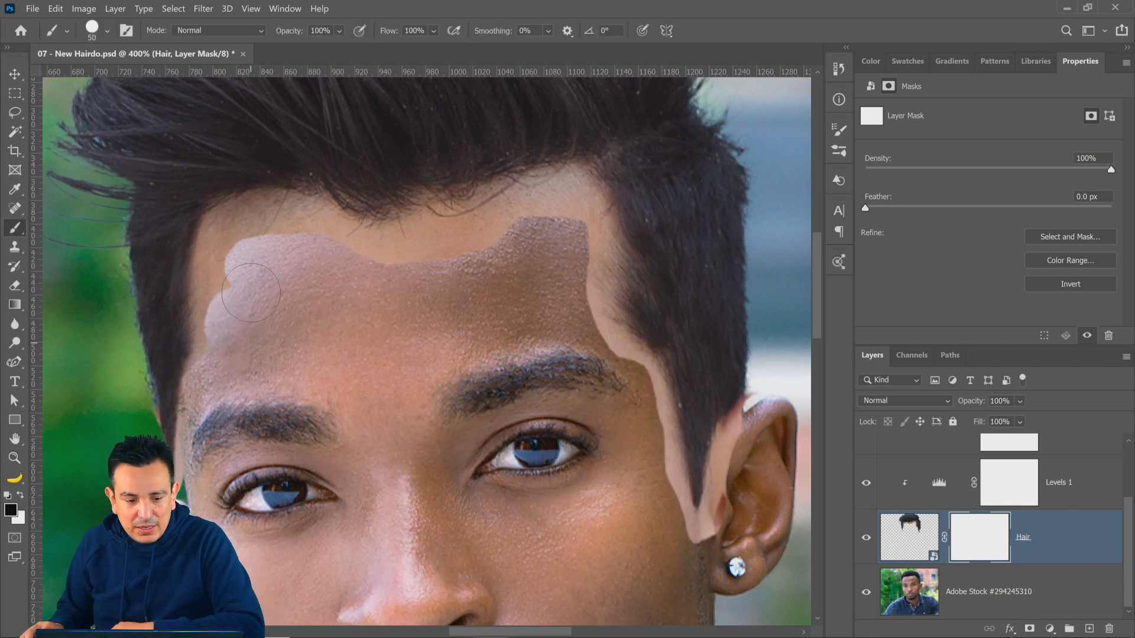
- Set the brush hardness to 0% and mask out the leftover skin along the forehead hairline and the temple away from the visible earring
left_click(108, 30)
left_click_drag(122, 107, 82, 109)
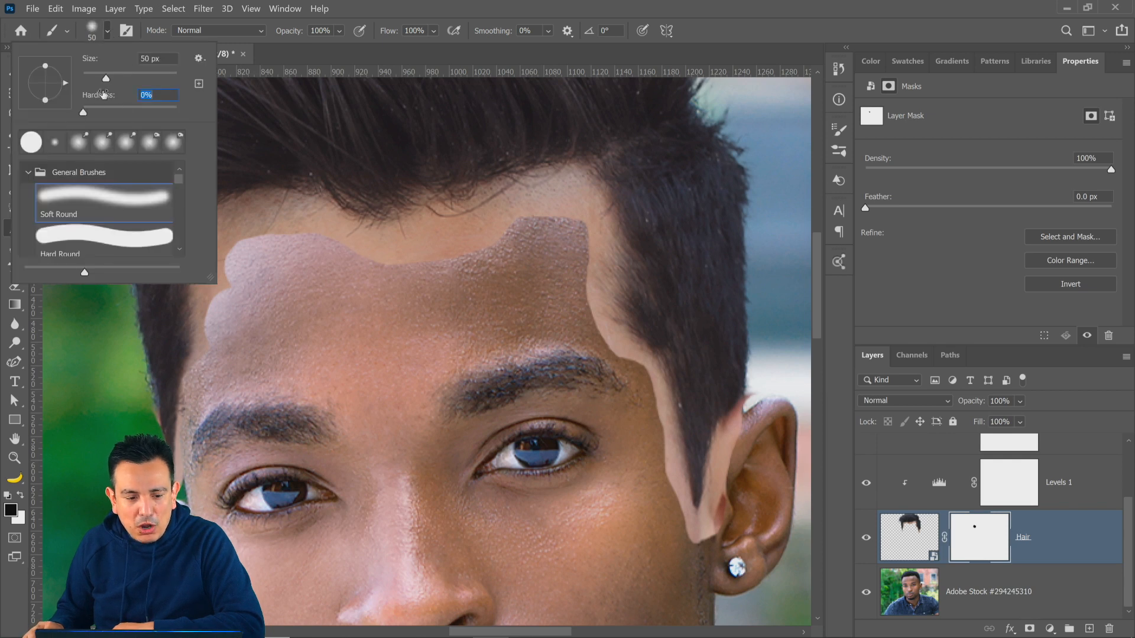
key("Return")
mouse_move(223, 352)
left_mouse_down()
mouse_move(232, 325)
mouse_move(224, 254)
mouse_move(234, 236)
mouse_move(245, 247)
mouse_move(254, 227)
mouse_move(296, 238)
mouse_move(298, 225)
mouse_move(348, 266)
mouse_move(333, 244)
mouse_move(393, 265)
mouse_move(422, 244)
mouse_move(468, 261)
mouse_move(511, 234)
mouse_move(510, 224)
mouse_move(566, 197)
left_mouse_up()
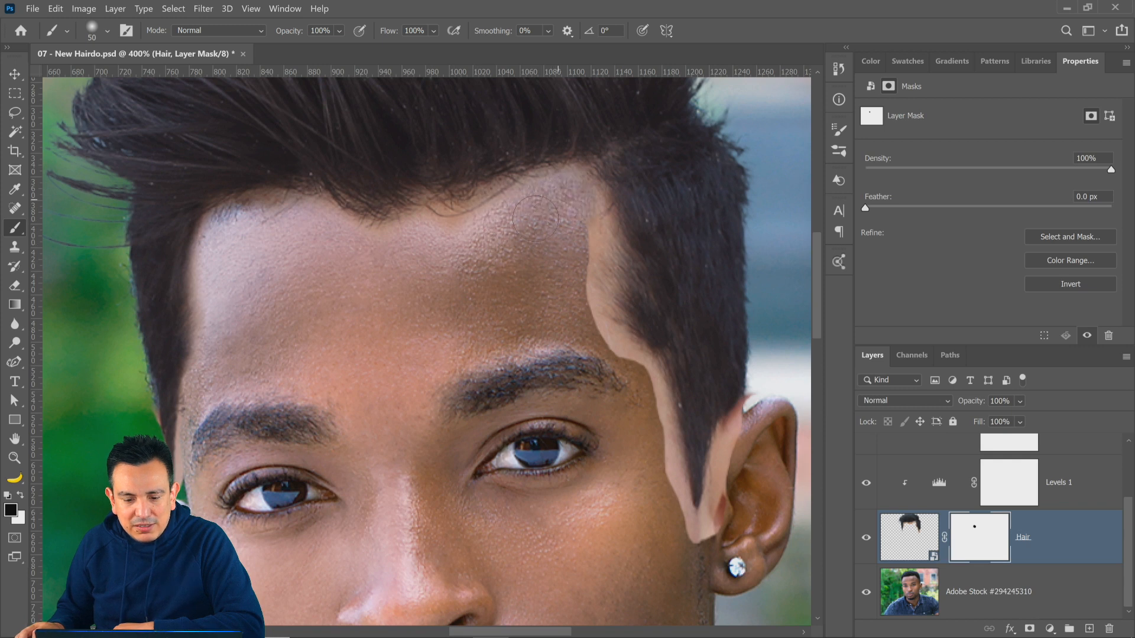
left_click_drag(438, 244, 446, 236)
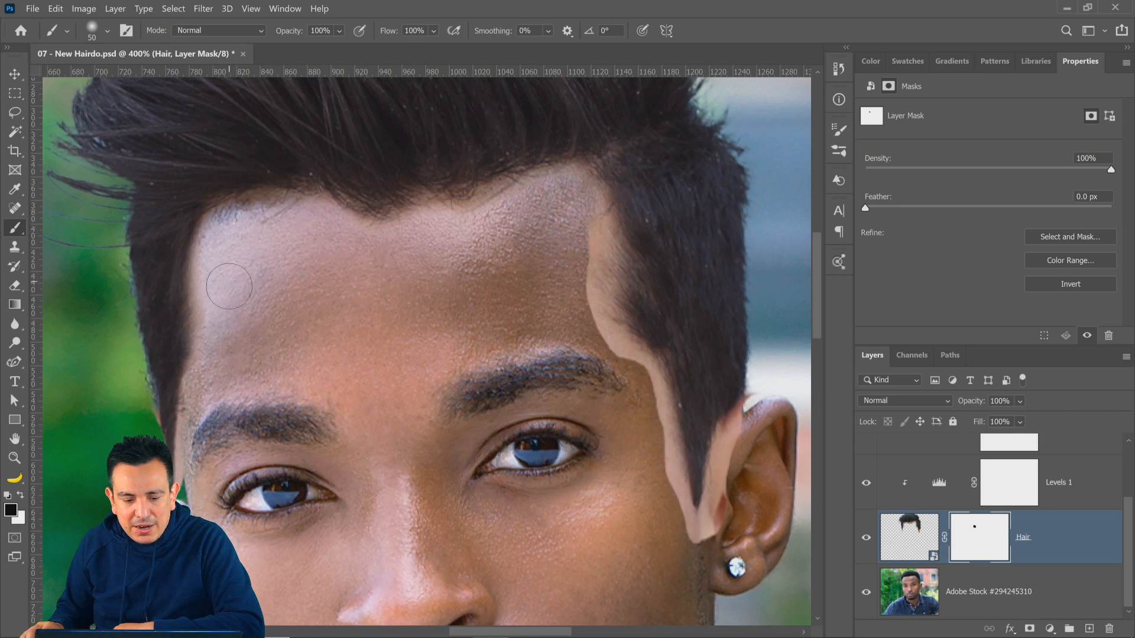
left_click_drag(230, 362, 222, 362)
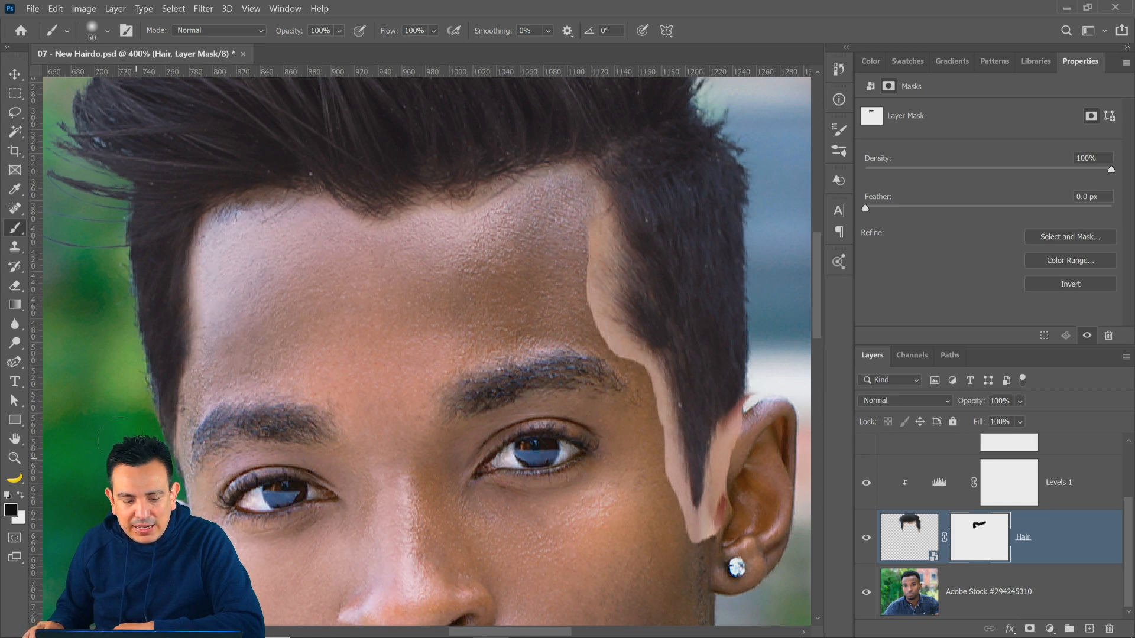
left_click_drag(184, 467, 204, 422)
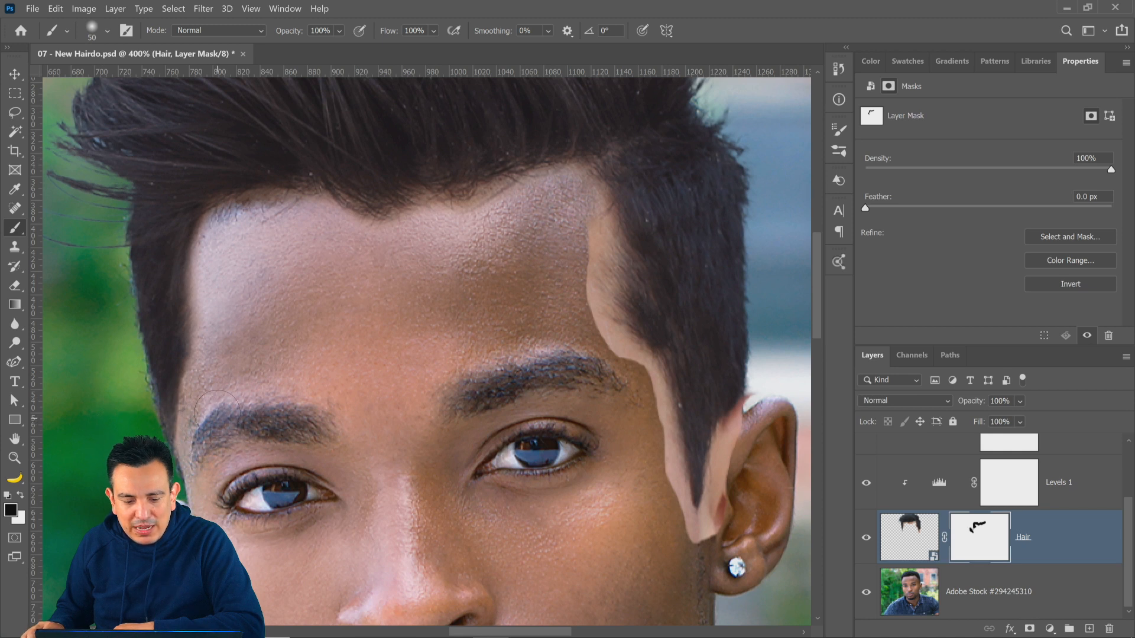
- Mask out the remaining pale skin around the sideburn, the ear with the earring and the adjacent temple
left_click_drag(643, 523, 635, 449)
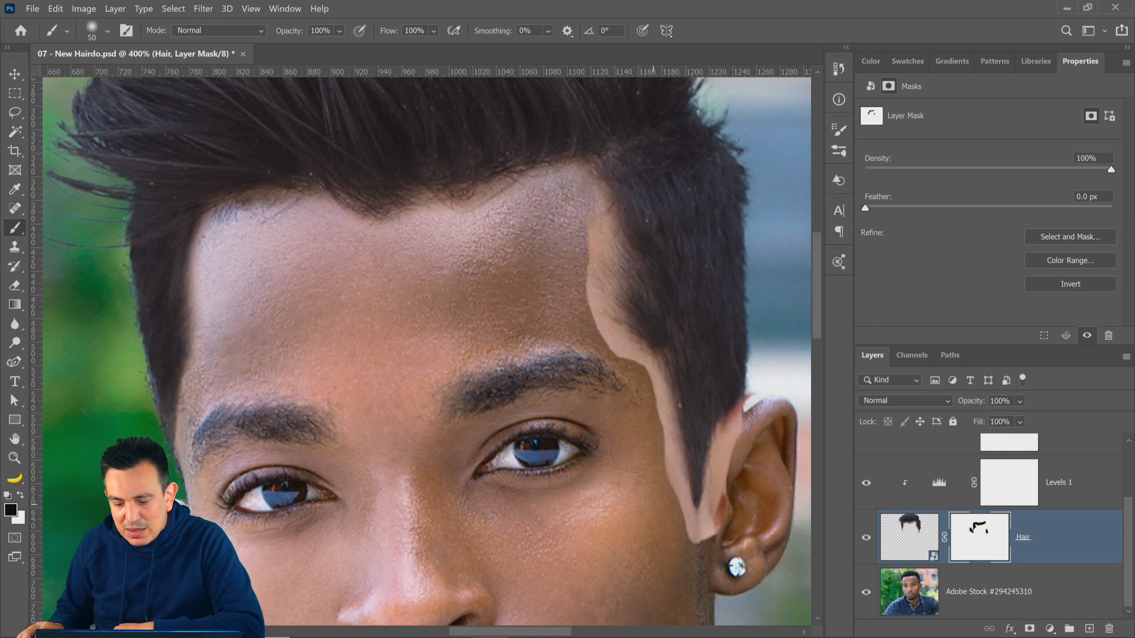
mouse_move(659, 505)
left_mouse_down()
mouse_move(645, 438)
mouse_move(684, 562)
mouse_move(641, 421)
mouse_move(677, 547)
mouse_move(634, 435)
left_mouse_up()
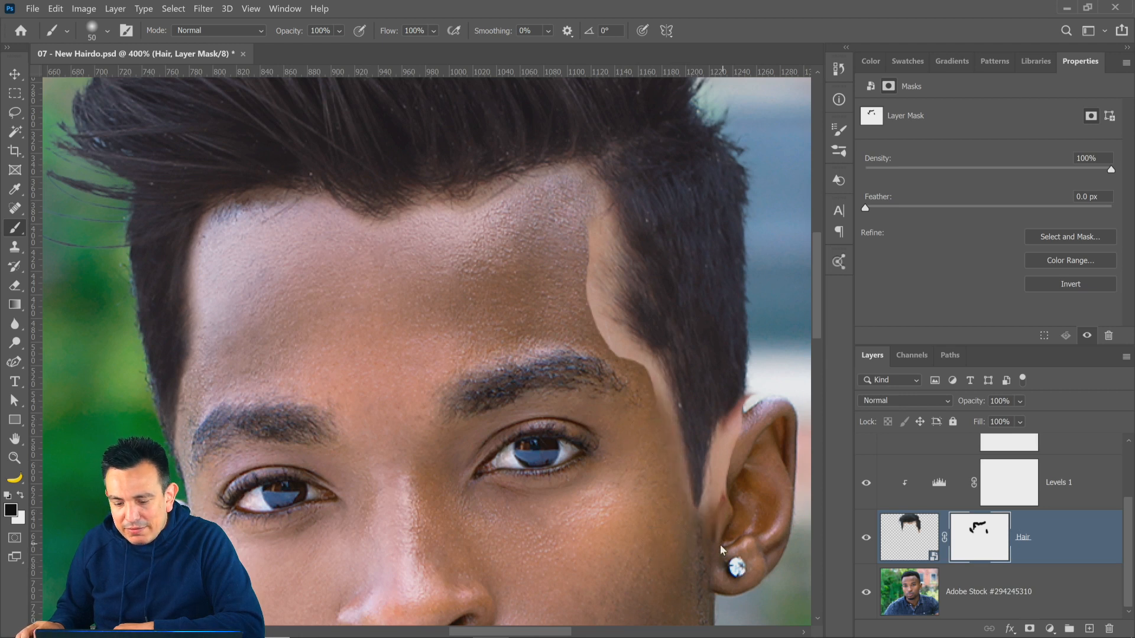
left_click_drag(720, 544, 733, 500)
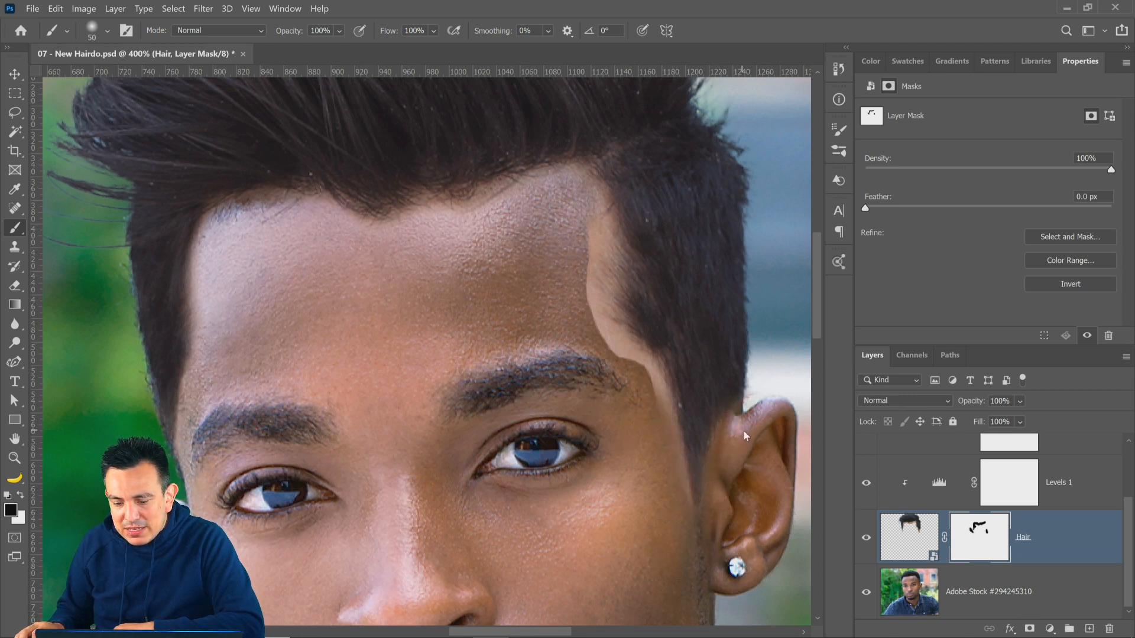
mouse_move(775, 441)
left_mouse_down()
mouse_move(768, 393)
mouse_move(783, 414)
left_mouse_up()
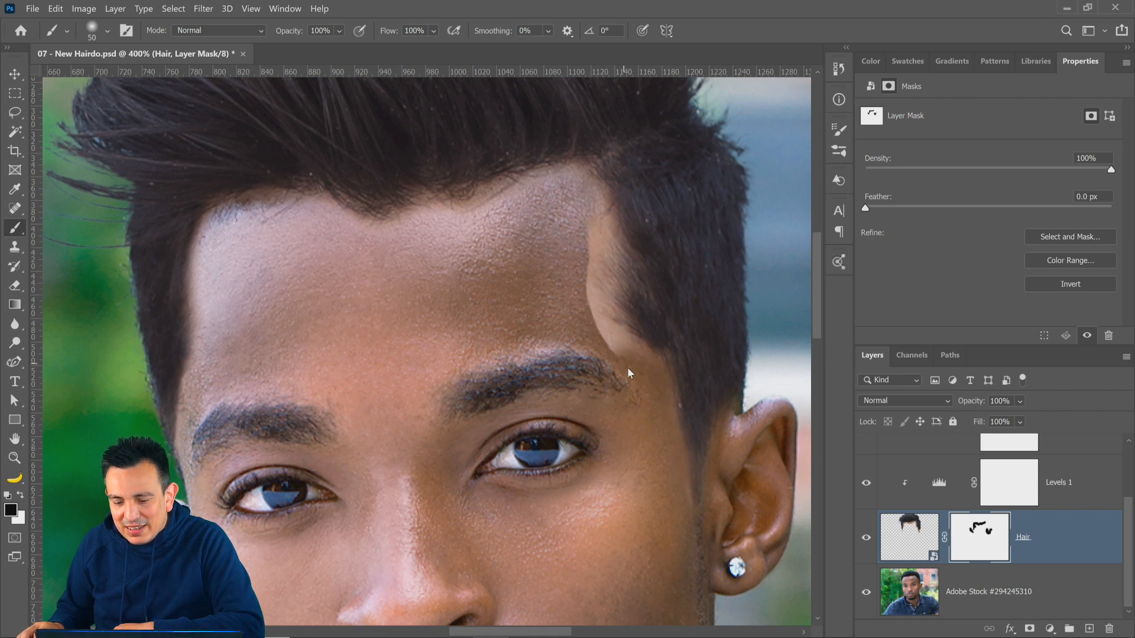
mouse_move(627, 367)
left_mouse_down()
mouse_move(573, 336)
mouse_move(581, 301)
left_mouse_up()
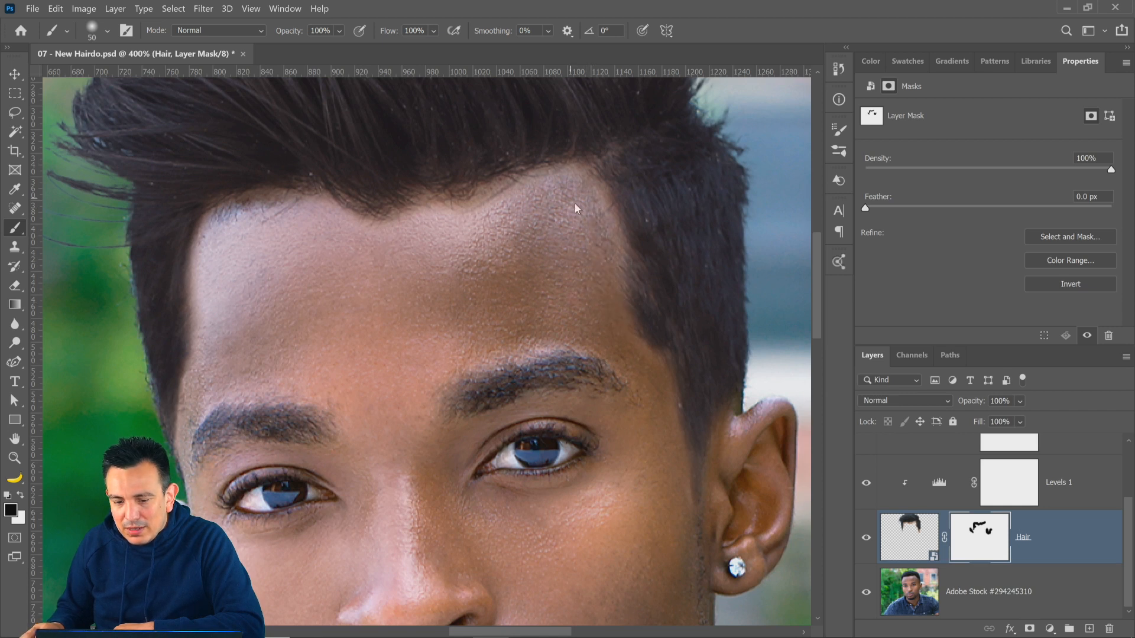
left_click_drag(575, 203, 586, 219)
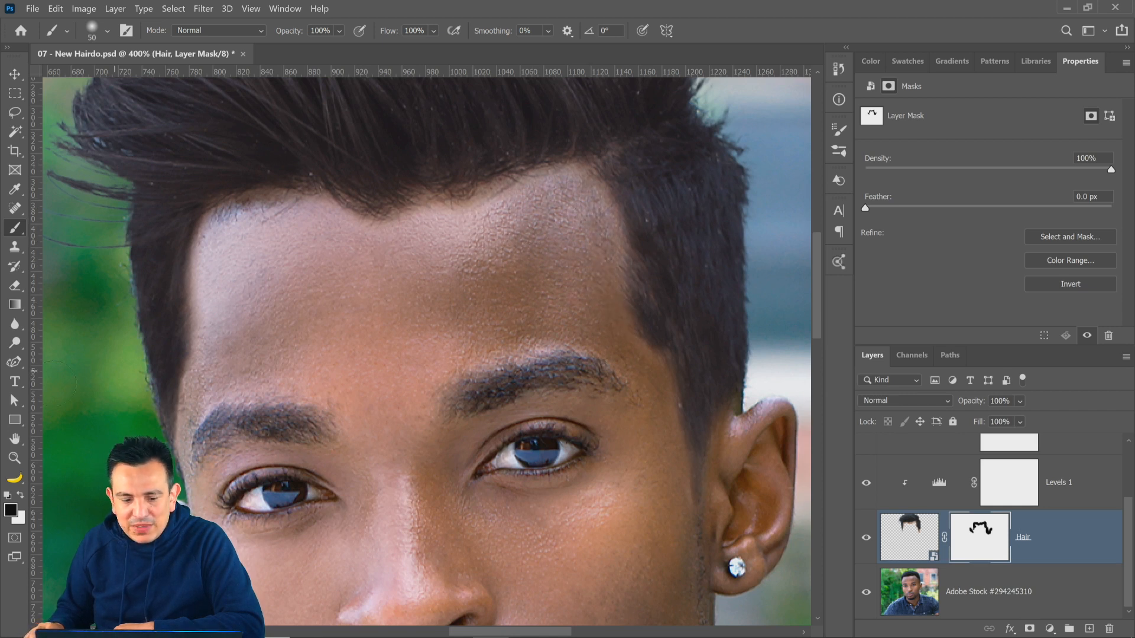
- Draw a Lasso selection around the band of hair and skin along the hairline from temple to temple
double_click(15, 457)
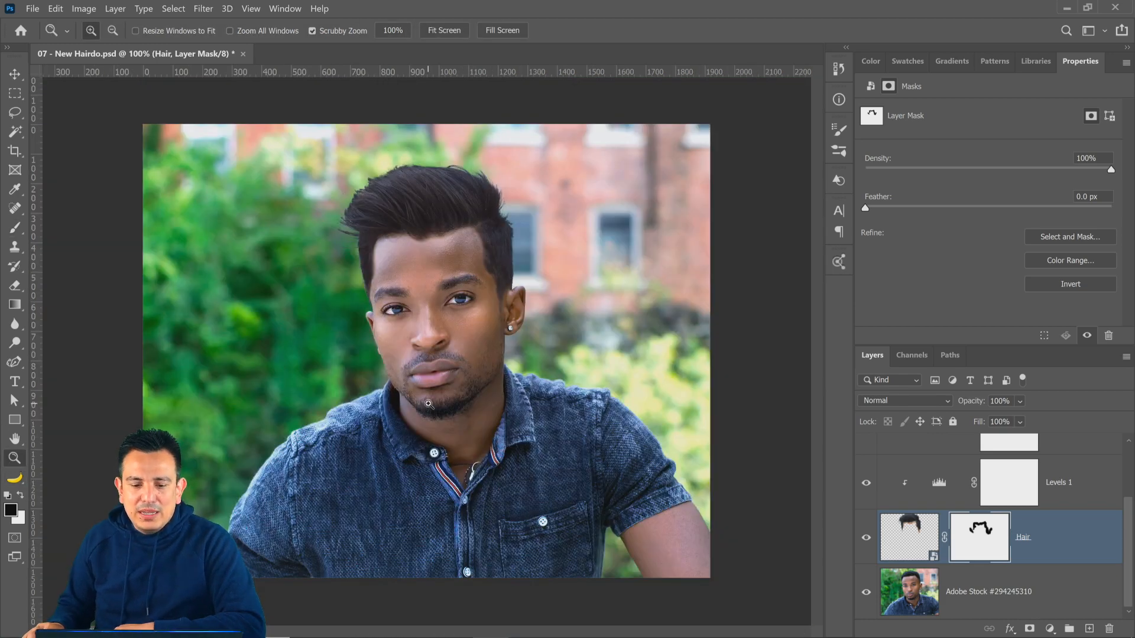
key("l")
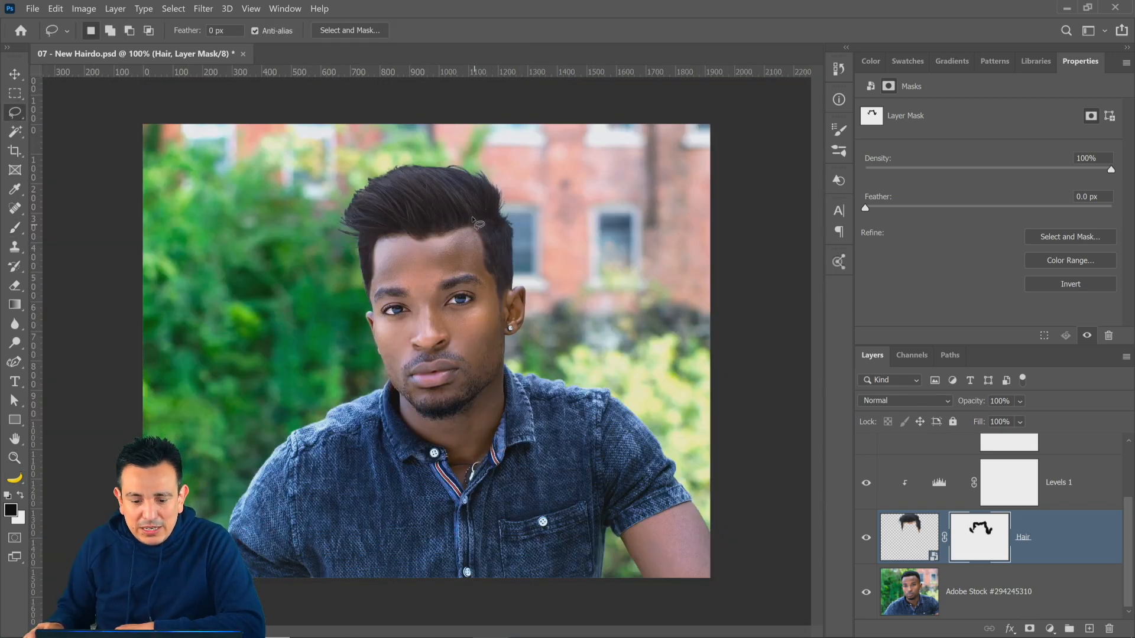
mouse_move(463, 211)
left_mouse_down()
mouse_move(491, 224)
mouse_move(499, 282)
mouse_move(479, 256)
left_mouse_up()
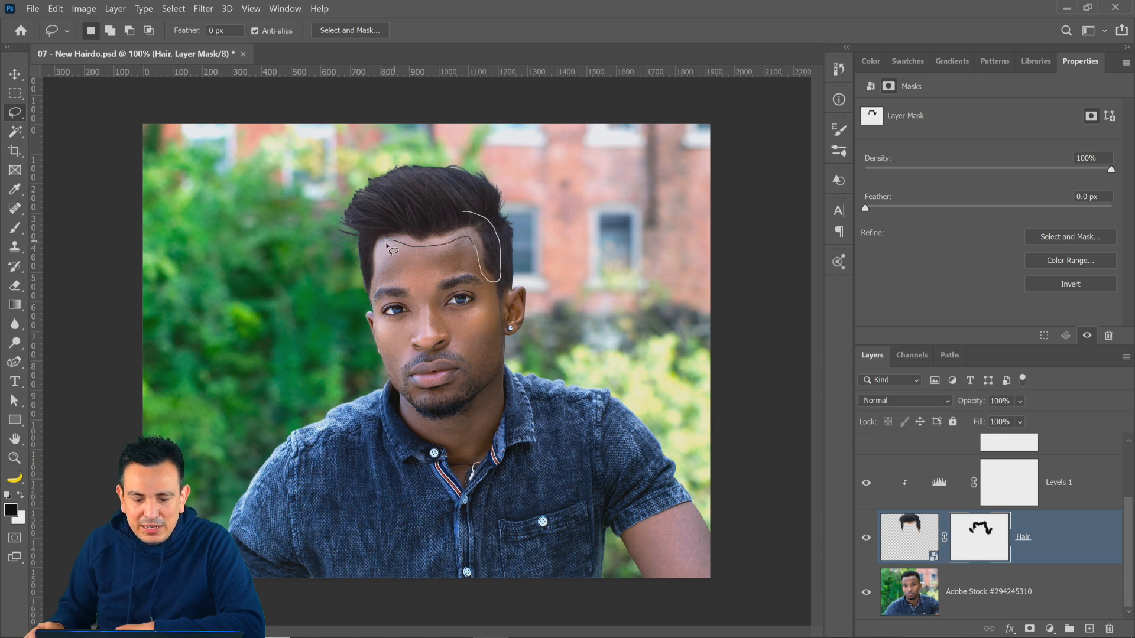
mouse_move(359, 275)
left_mouse_down()
mouse_move(367, 225)
mouse_move(406, 216)
left_mouse_up()
- Disable the Hair layer's mask and extend the selection down the sideburn beside the ear with the earring
left_click(918, 535)
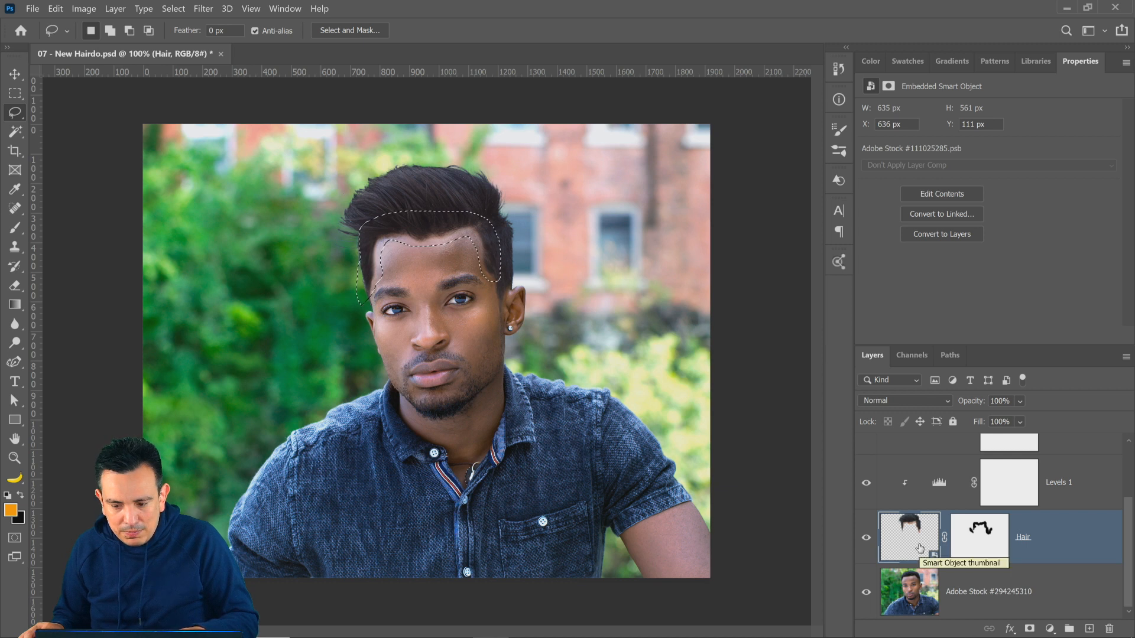
left_click(980, 539, "shift")
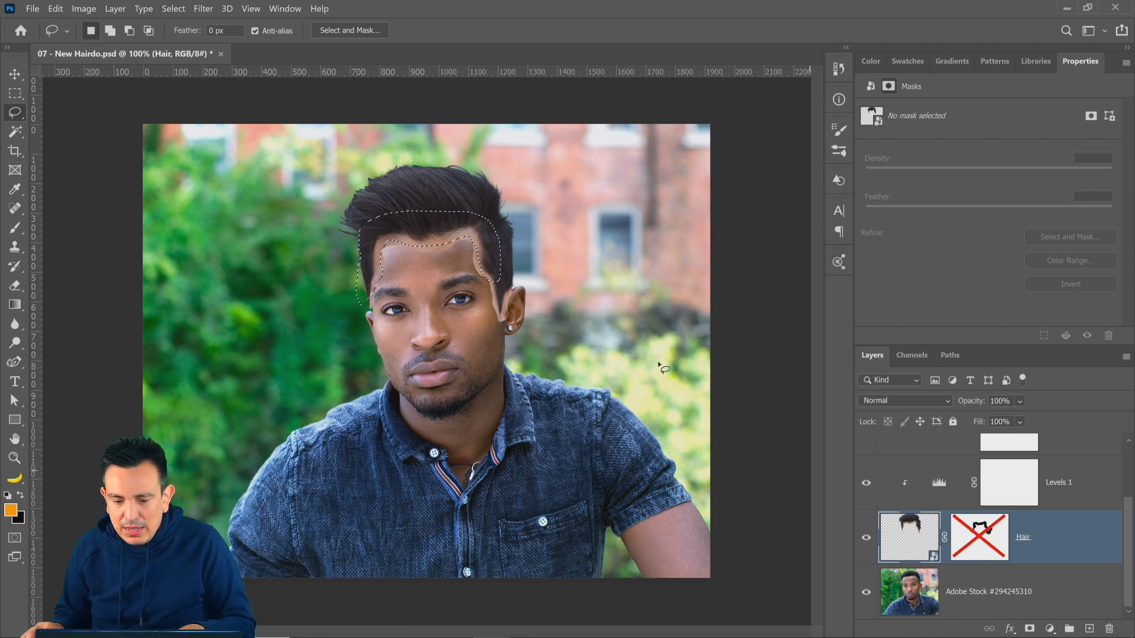
key("shift")
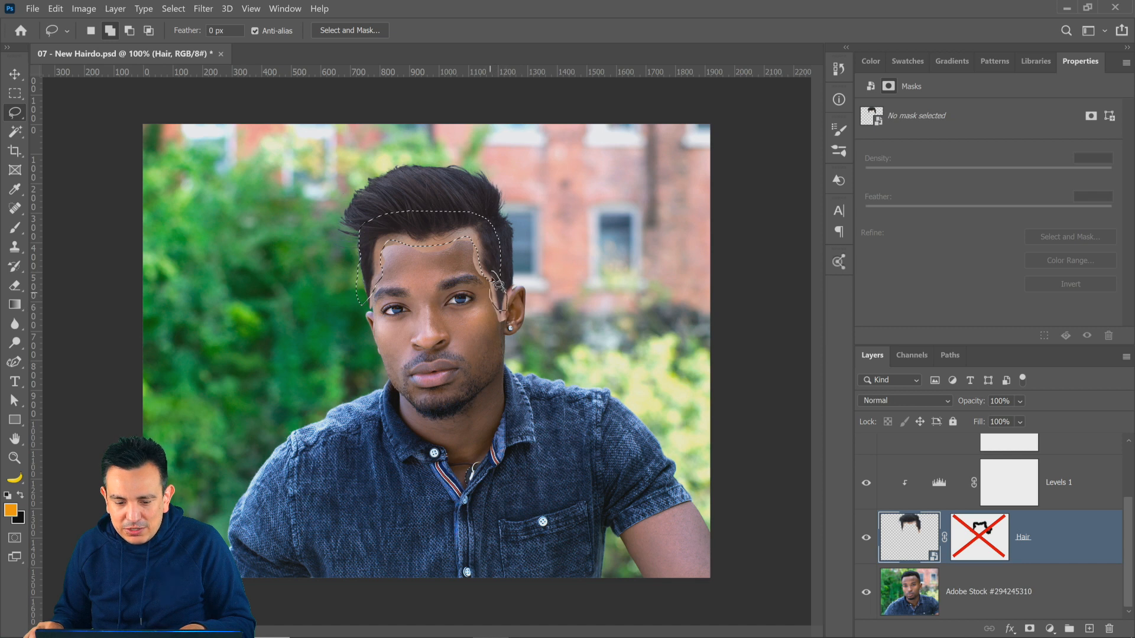
- Copy the selected hairline area from the Hair layer and paste it as a new layer above Color Balance 1
left_click(911, 558)
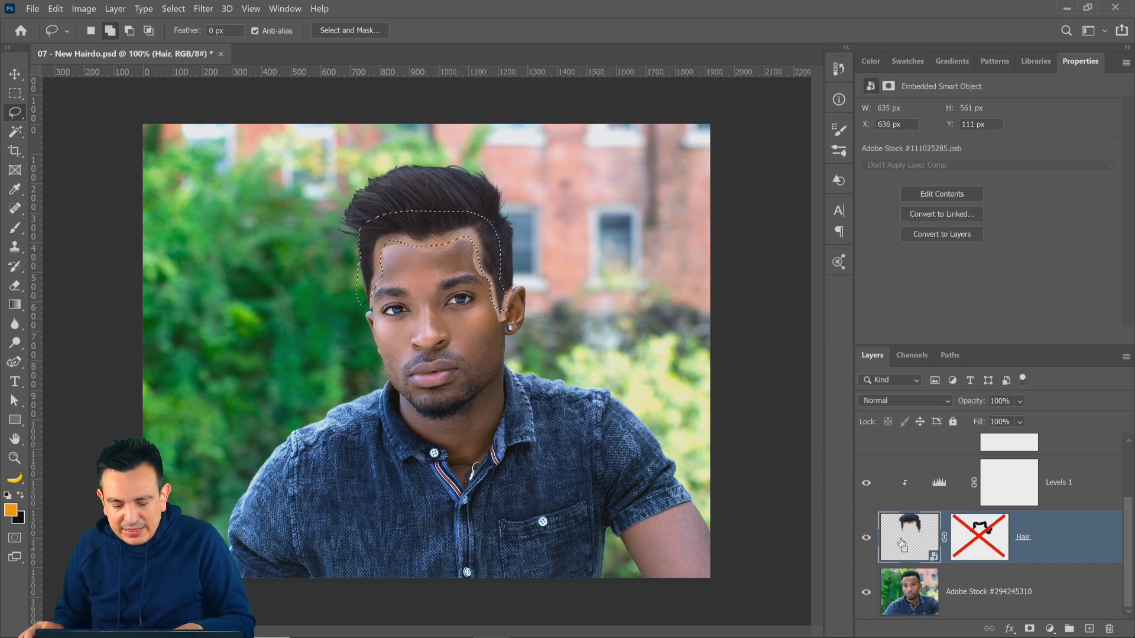
scroll(910, 528, "up", 3)
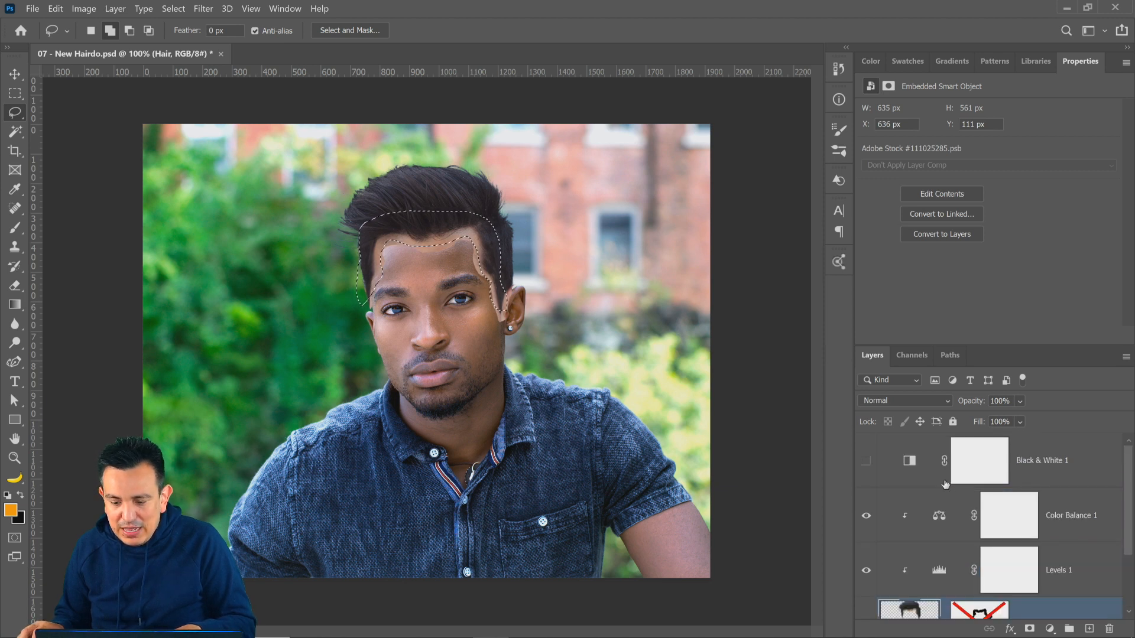
left_click(1077, 516)
key("ctrl+v")
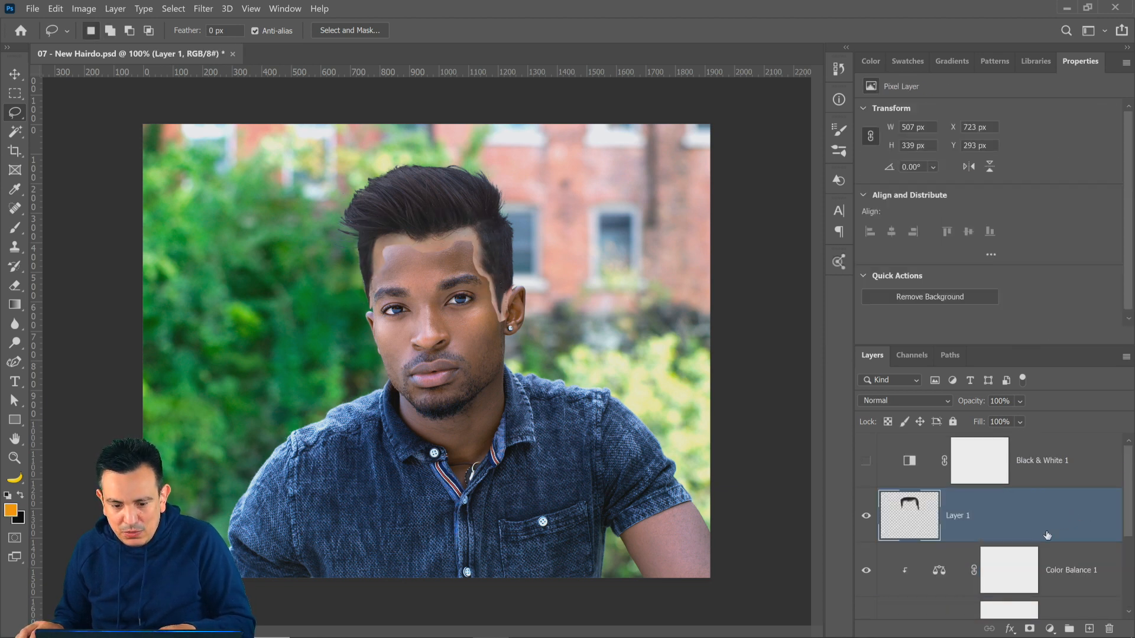
- Re-enable the Hair layer's mask and toggle the pasted hairline layer's visibility to compare the result
scroll(1047, 535, "down", 2)
left_click(972, 578, "shift")
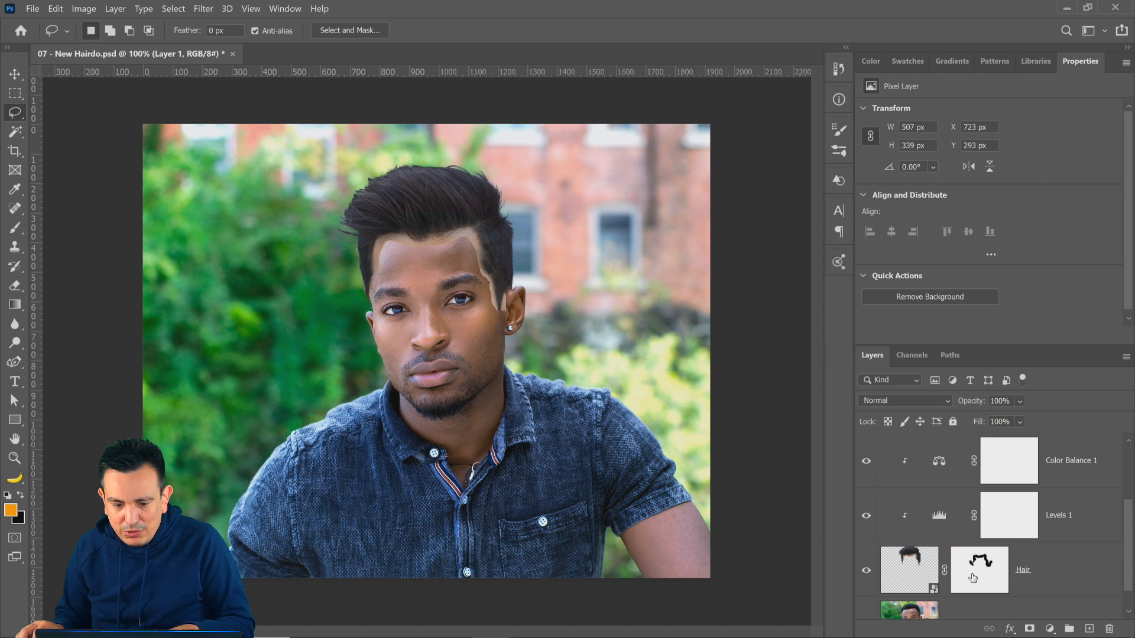
scroll(865, 518, "up", 2)
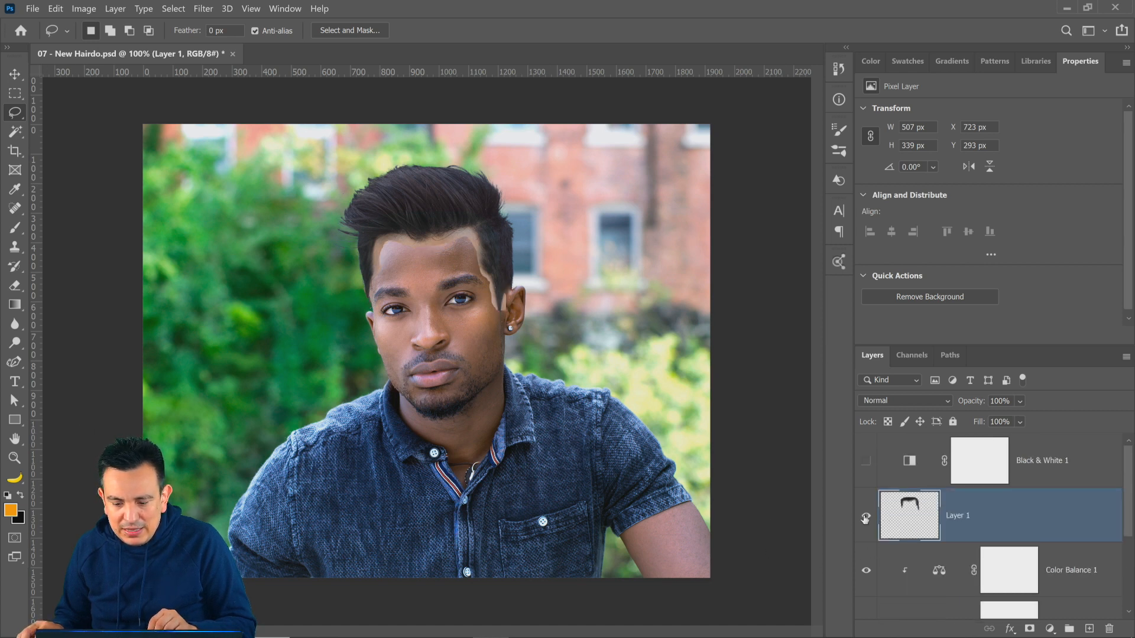
left_click(865, 518)
left_click(866, 517)
left_click(14, 461)
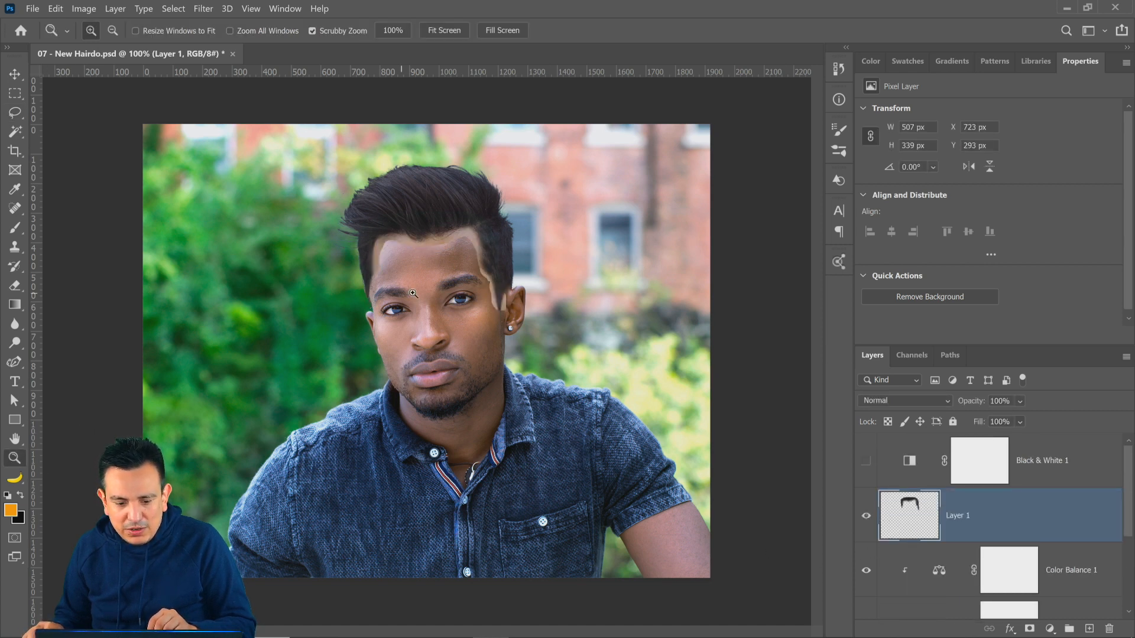
- Hide the pasted hairline layer's bright skin with Blend If, splitting the This Layer highlight slider to 50 / 126
left_click_drag(416, 232, 416, 232)
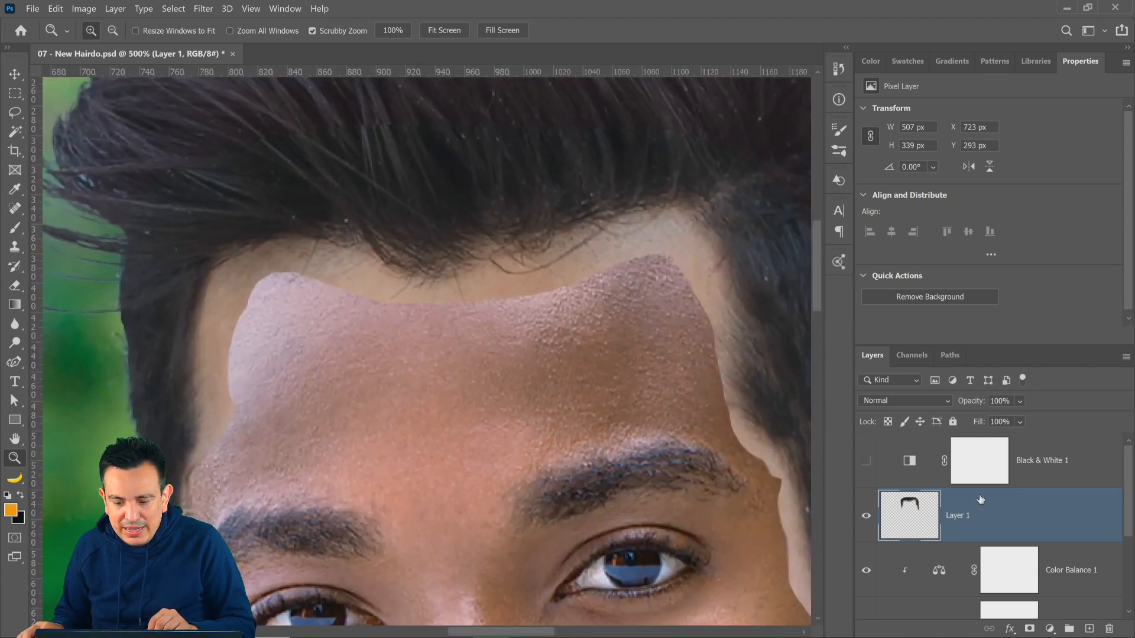
double_click(1054, 521)
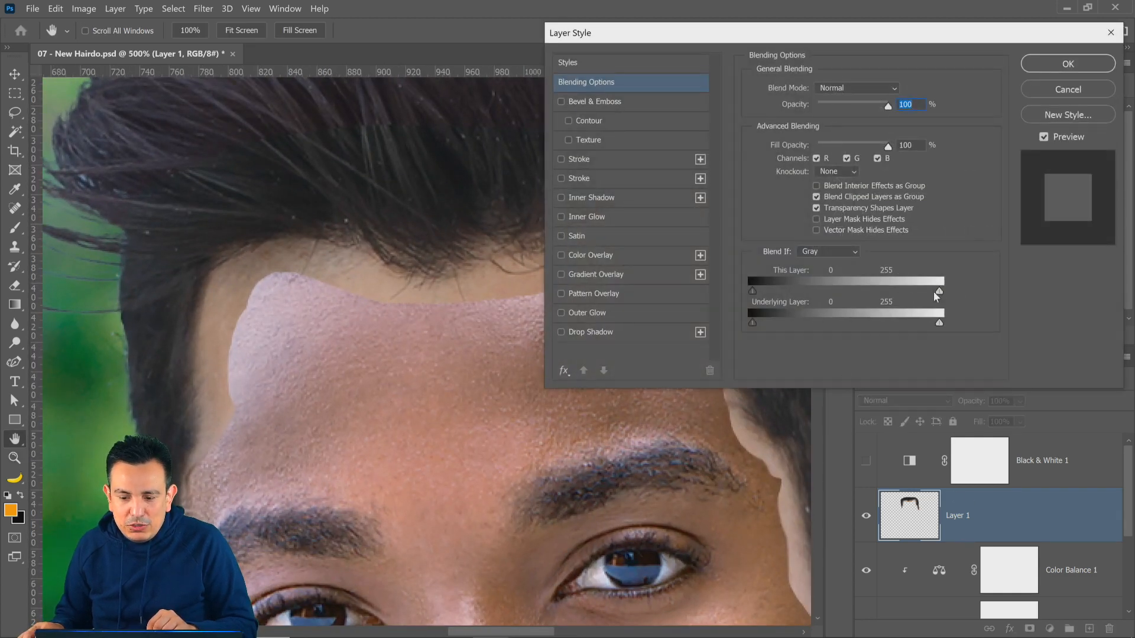
left_click_drag(870, 293, 789, 292)
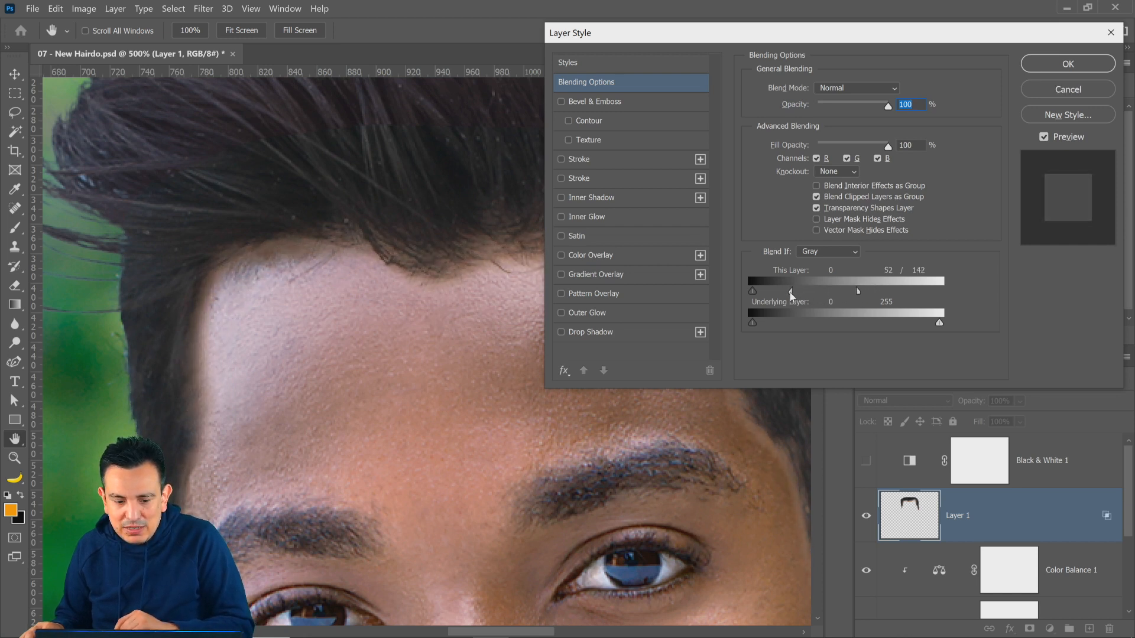
left_click_drag(857, 289, 828, 291)
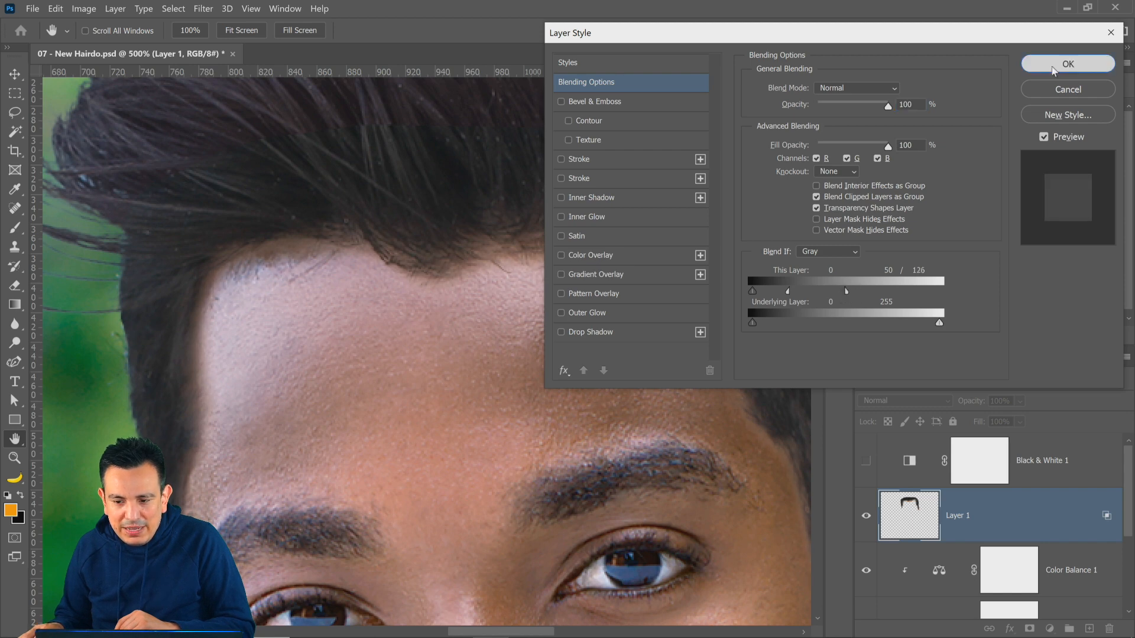
left_click(1067, 64)
left_click(88, 13)
mouse_move(100, 40)
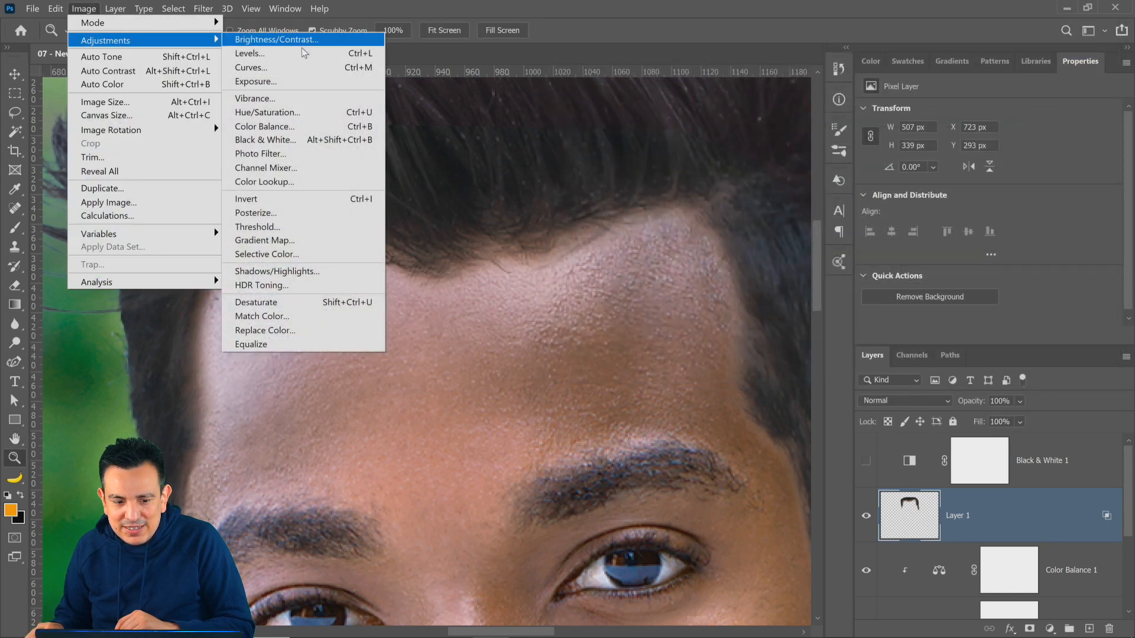
left_click(408, 55)
mouse_move(661, 280)
left_mouse_down()
mouse_move(674, 280)
mouse_move(662, 280)
left_mouse_up()
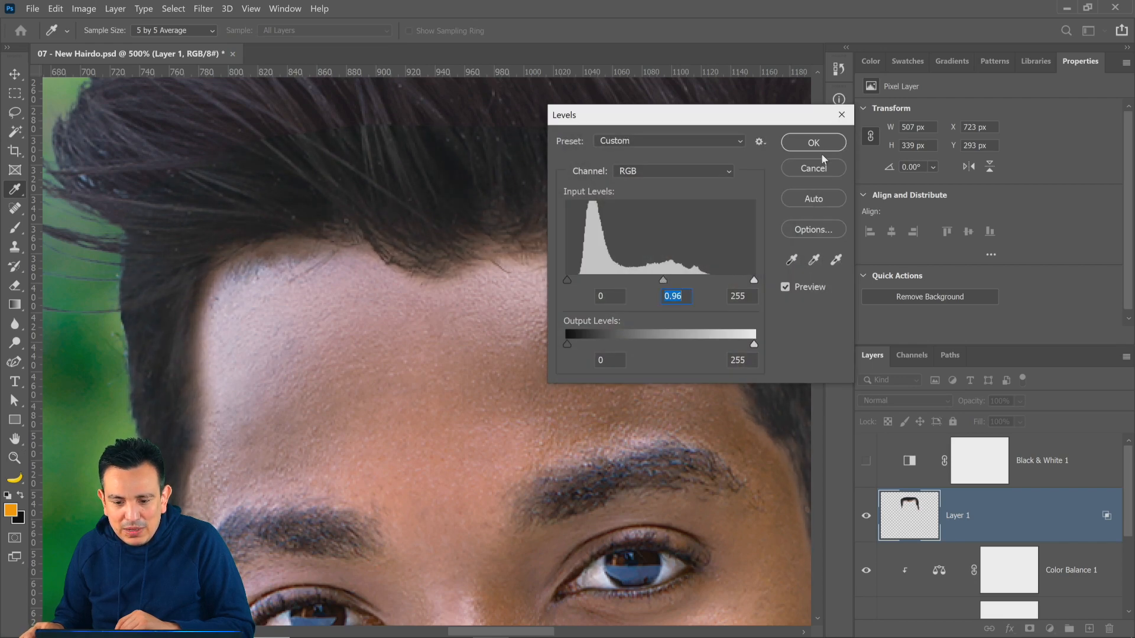
left_click(820, 170)
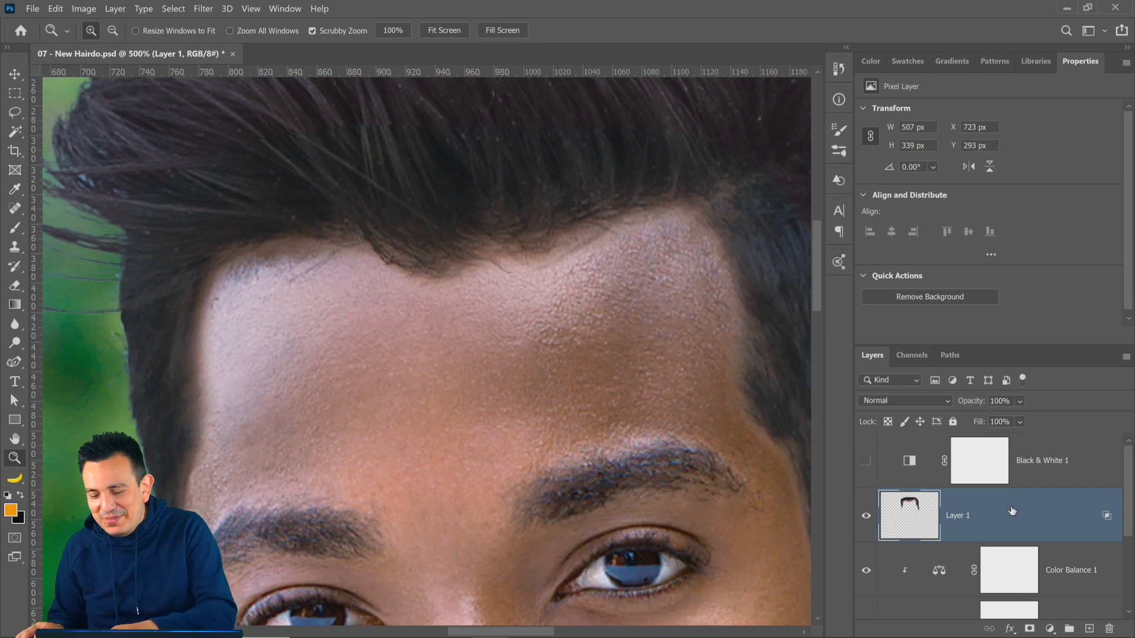
- Delete the pasted hairline layer, Layer 1
key("Delete")
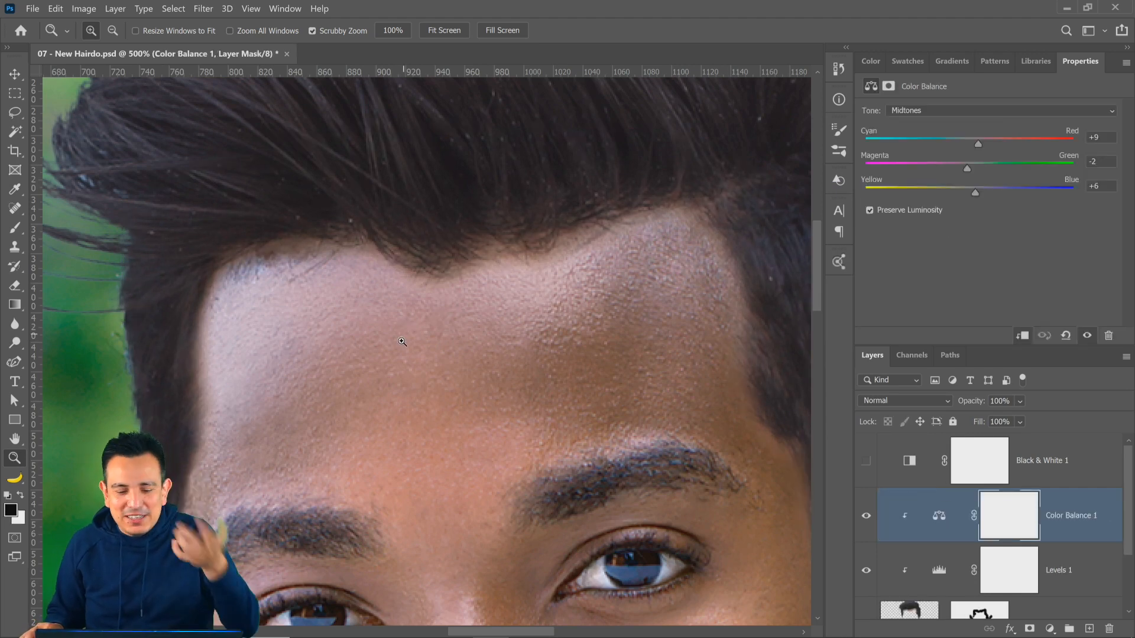
key("ctrl+1")
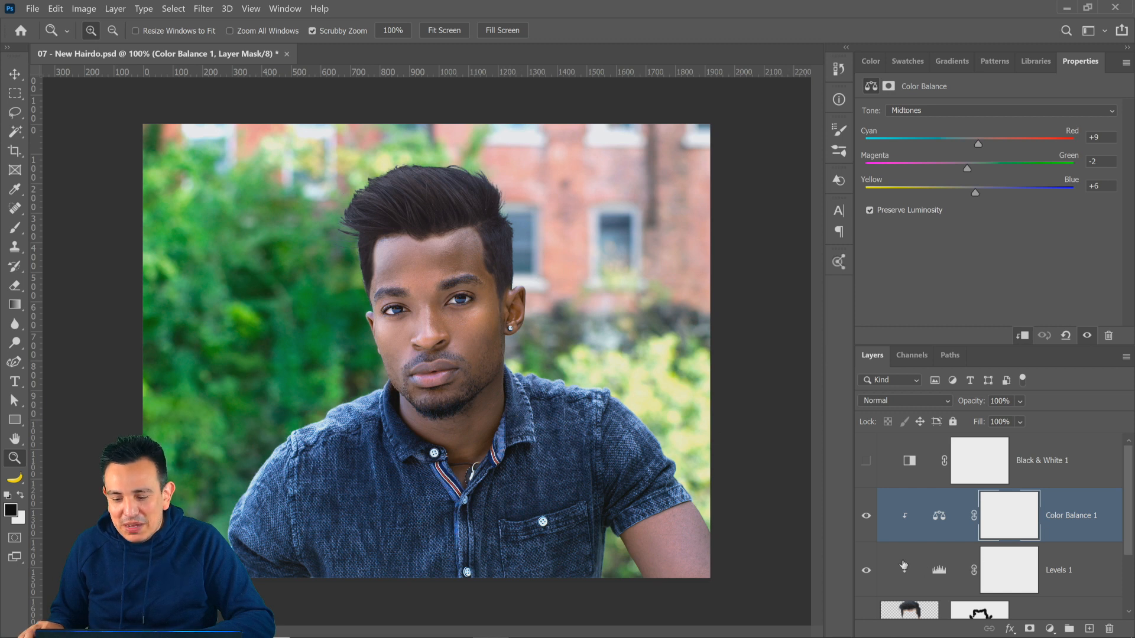
- Toggle the Hair layer's visibility to compare the new hairdo with the original head
scroll(903, 567, "down", 1)
left_click(867, 574)
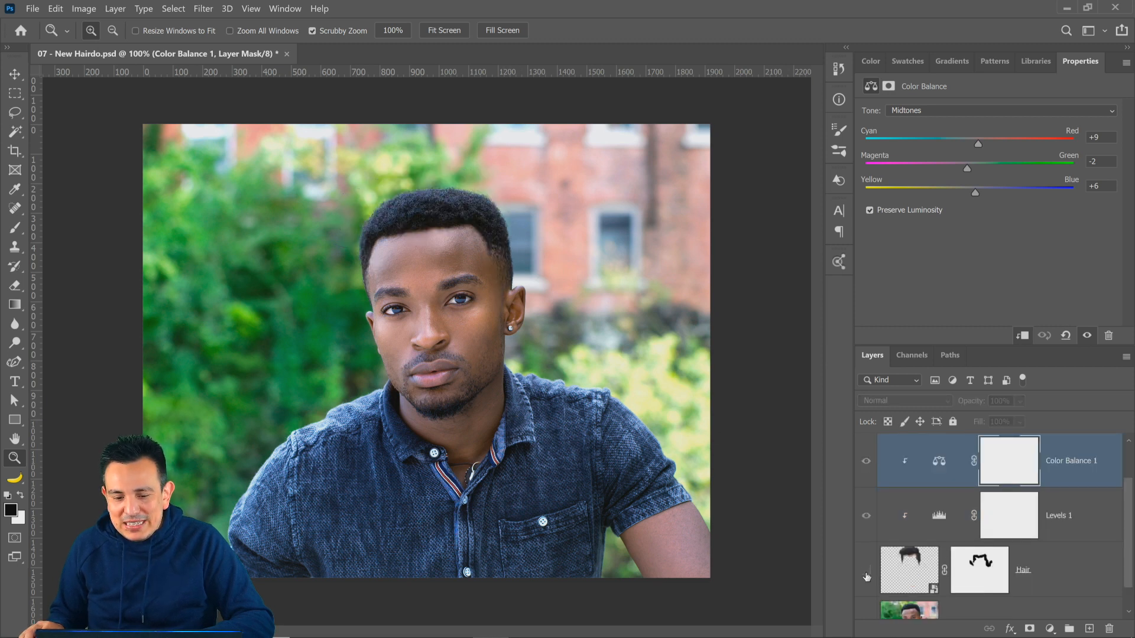
left_click(866, 573)
left_click(867, 574)
left_click(867, 573)
left_click(867, 573)
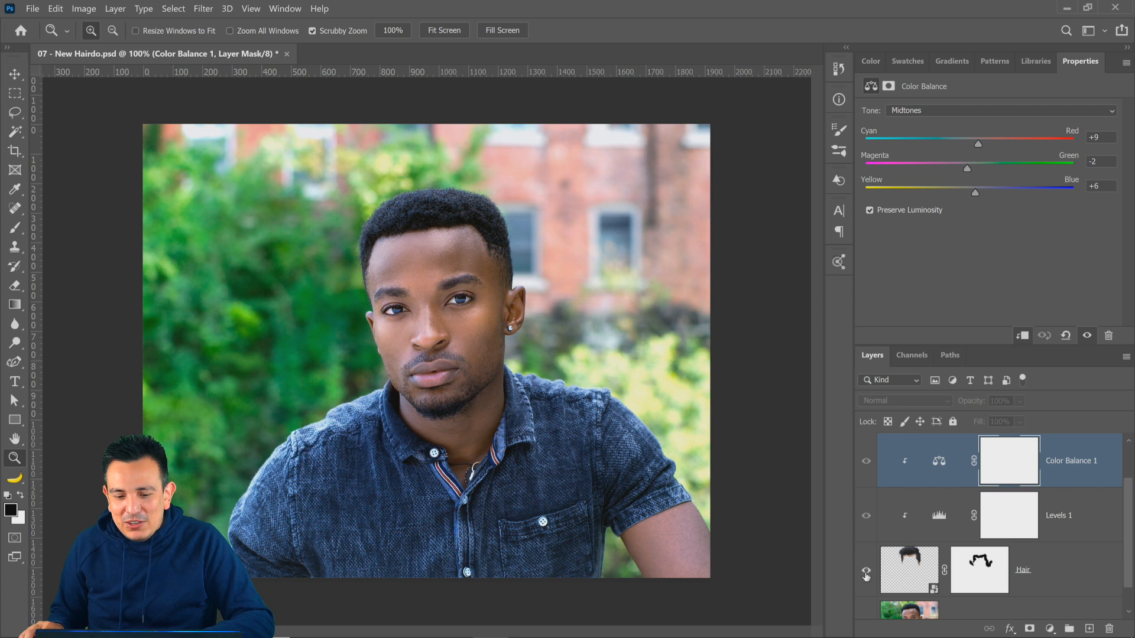
left_click(867, 573)
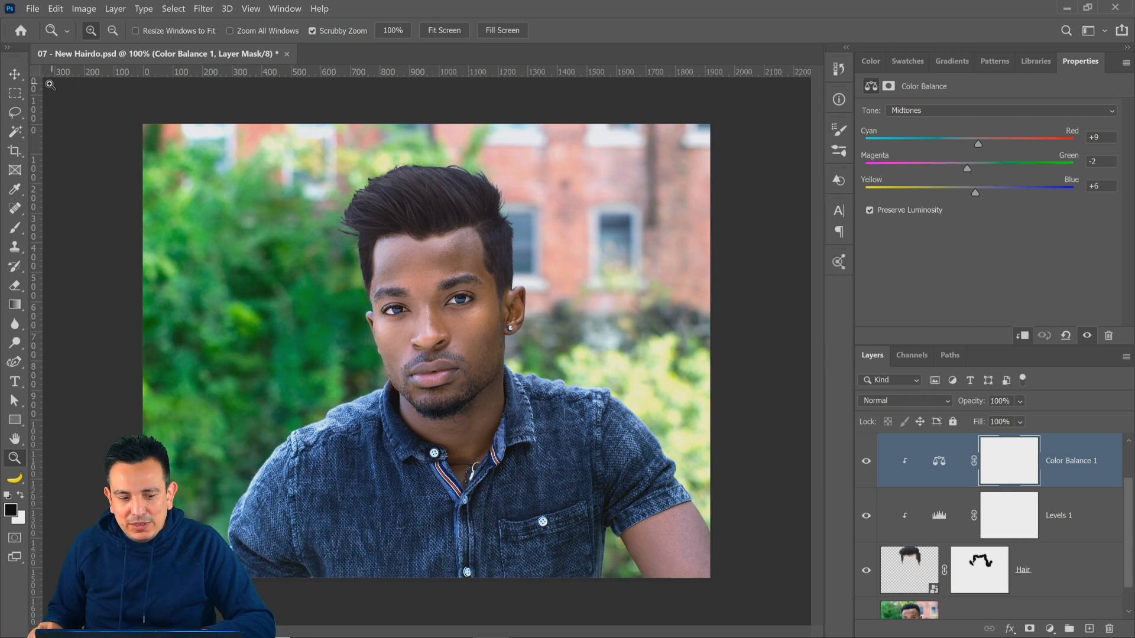
- Nudge the Hair layer down on the head until its Y position is 124 px
key("v")
left_click(909, 573)
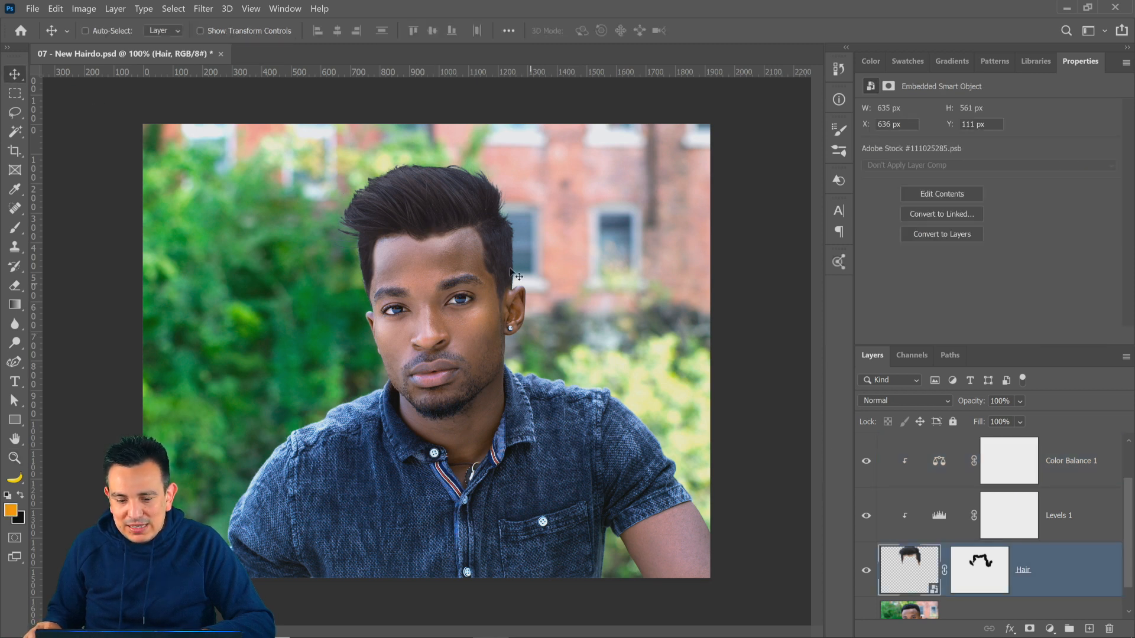
key("Down")
key("Down")
key("Down")
key("Down")
key("Down")
key("Down")
key("Down")
key("Down")
key("Down")
key("Down")
key("Down")
key("Down")
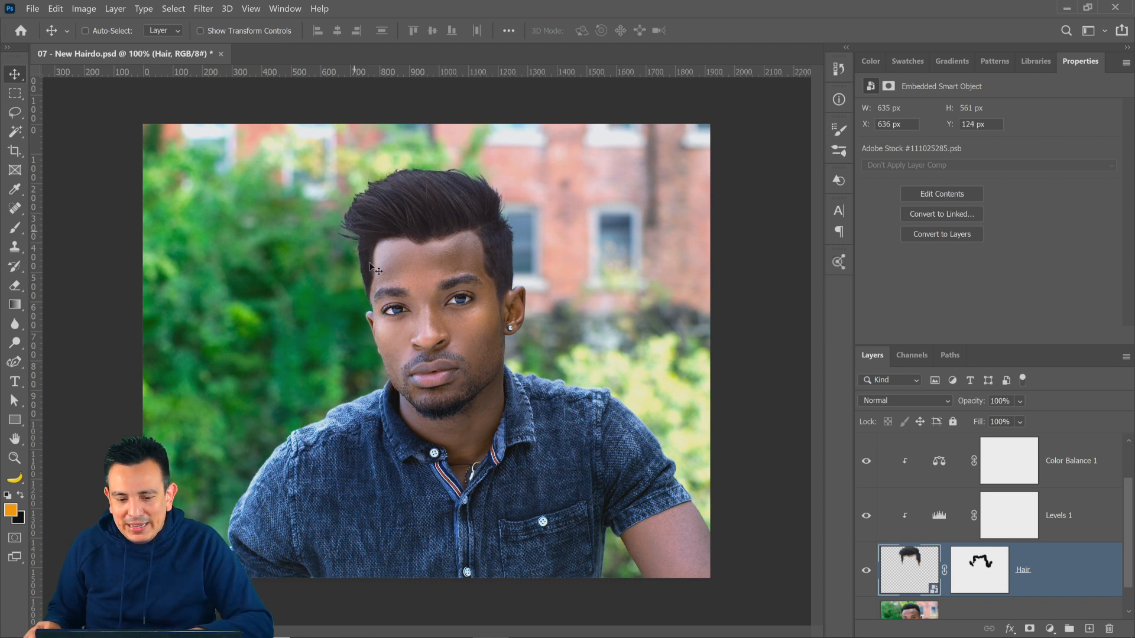
- Add a Curves adjustment above Color Balance 1, clip it to the layers below, and raise the curve's midtones to brighten the hair
scroll(935, 551, "up", 1)
left_click(1082, 516)
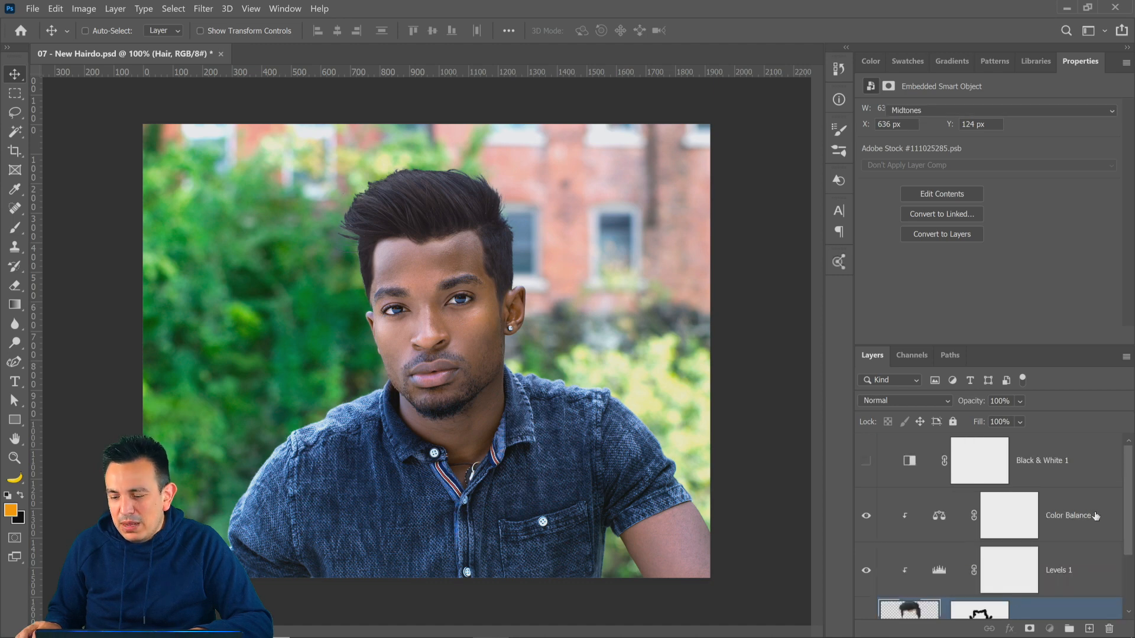
left_click(1050, 630)
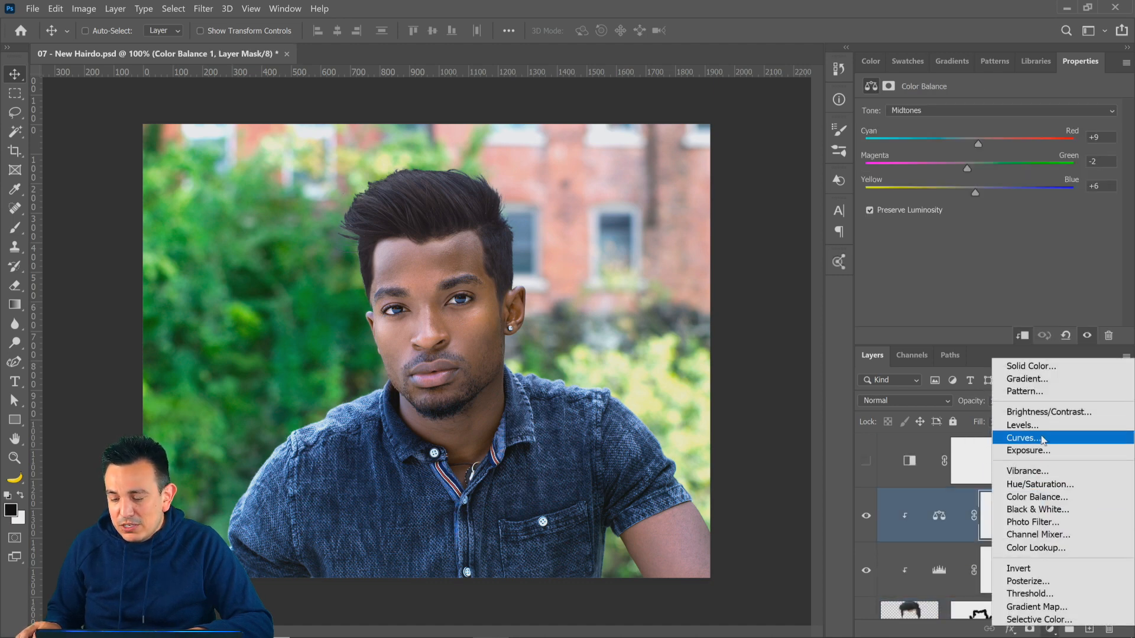
left_click(1043, 444)
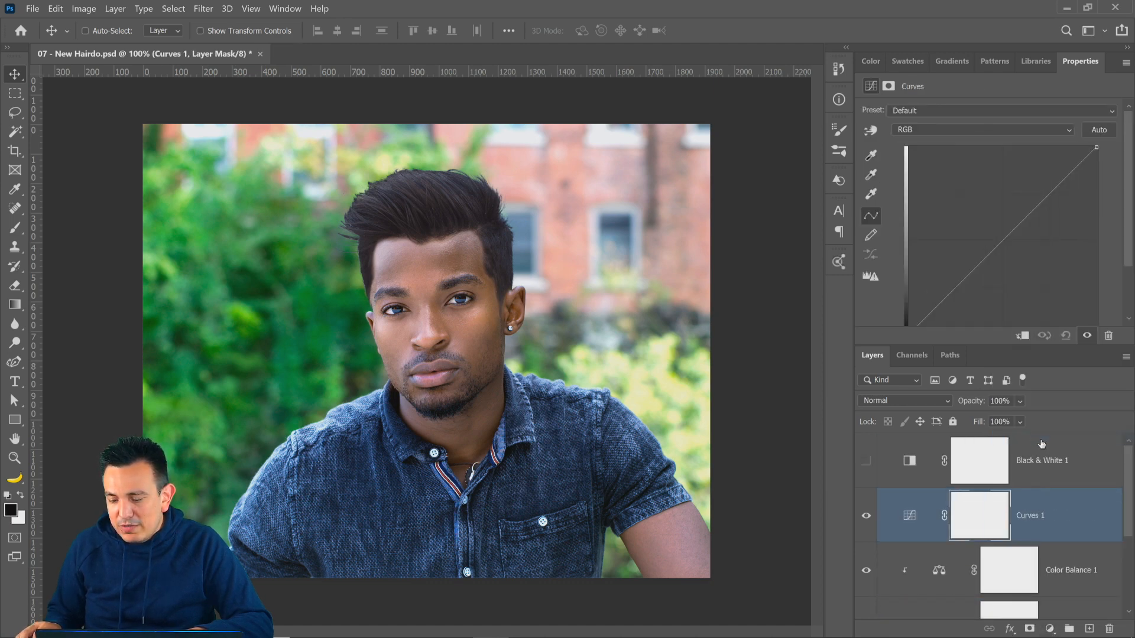
left_click(1023, 338)
left_click_drag(970, 250, 967, 242)
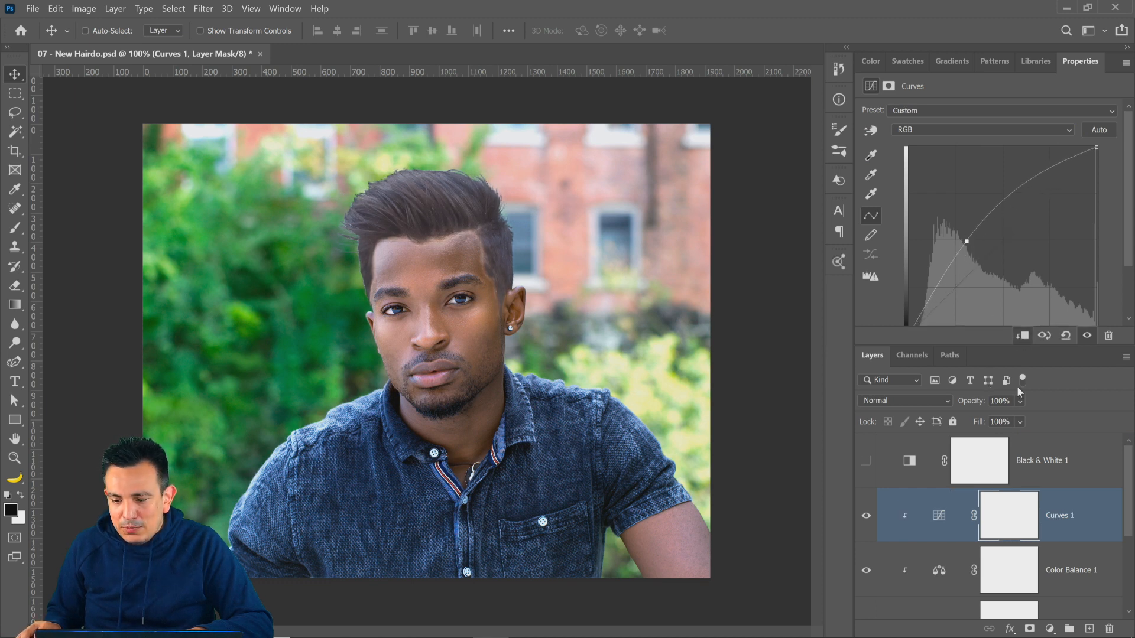
- Invert the Curves 1 mask and paint white with a 600 px soft brush along the hair's edge facing the green foliage
left_click(1004, 523)
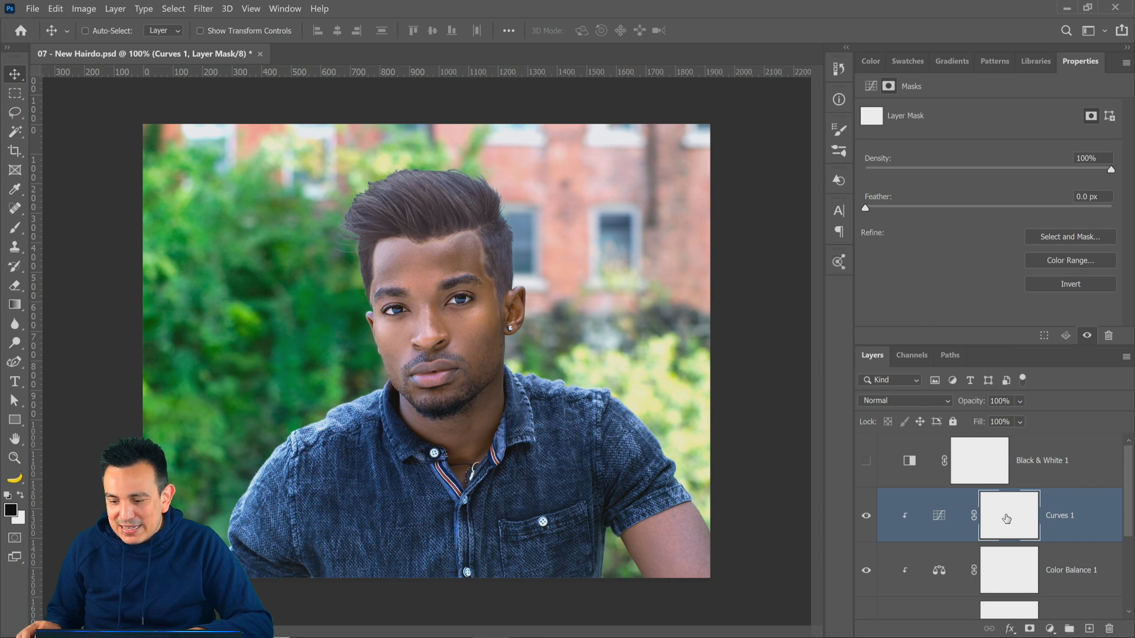
left_click(1070, 284)
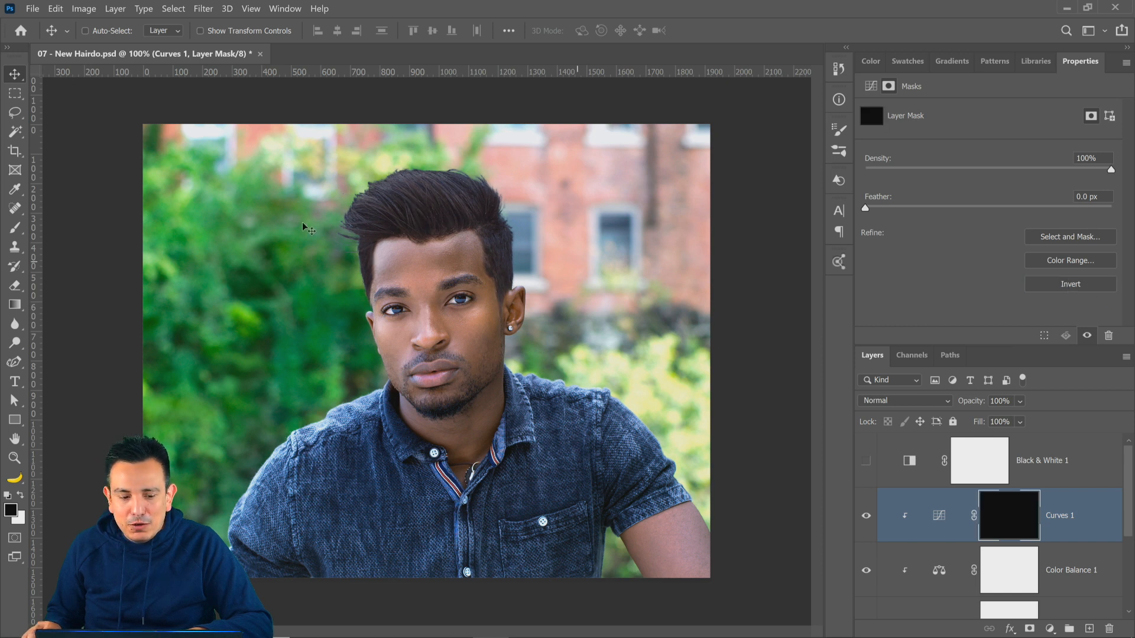
left_click(15, 227)
left_click(21, 496)
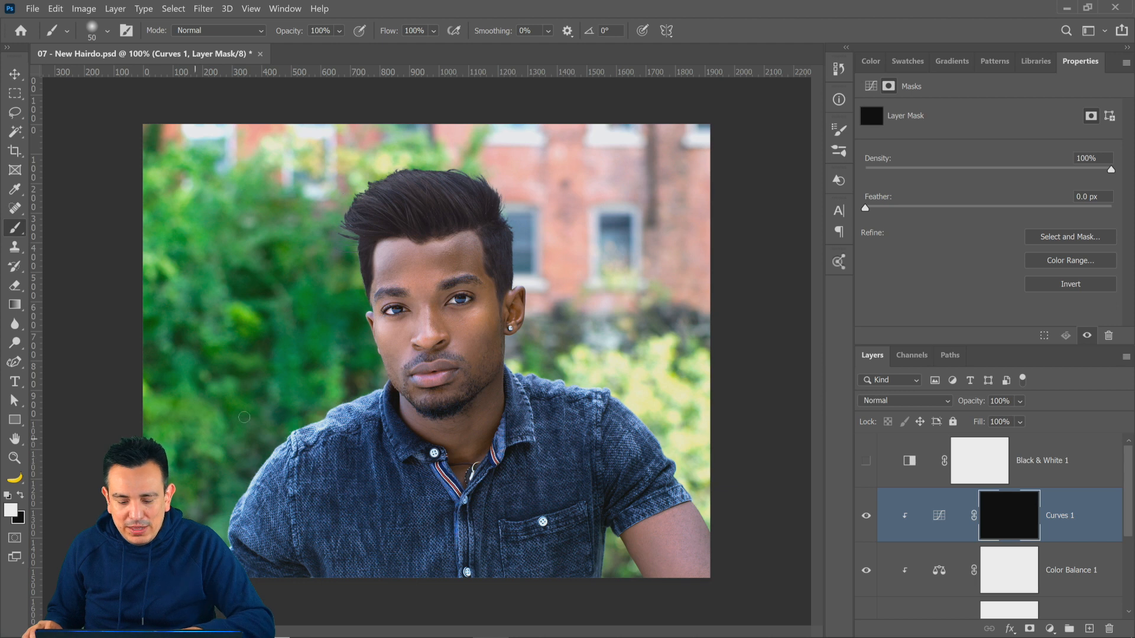
key("bracketright")
key("bracketright")
key("bracketright")
key("bracketright")
key("bracketright")
key("bracketright")
key("bracketright")
key("bracketright")
key("bracketright")
key("bracketright")
key("bracketright")
key("bracketright")
key("bracketright")
key("bracketright")
left_click(297, 265)
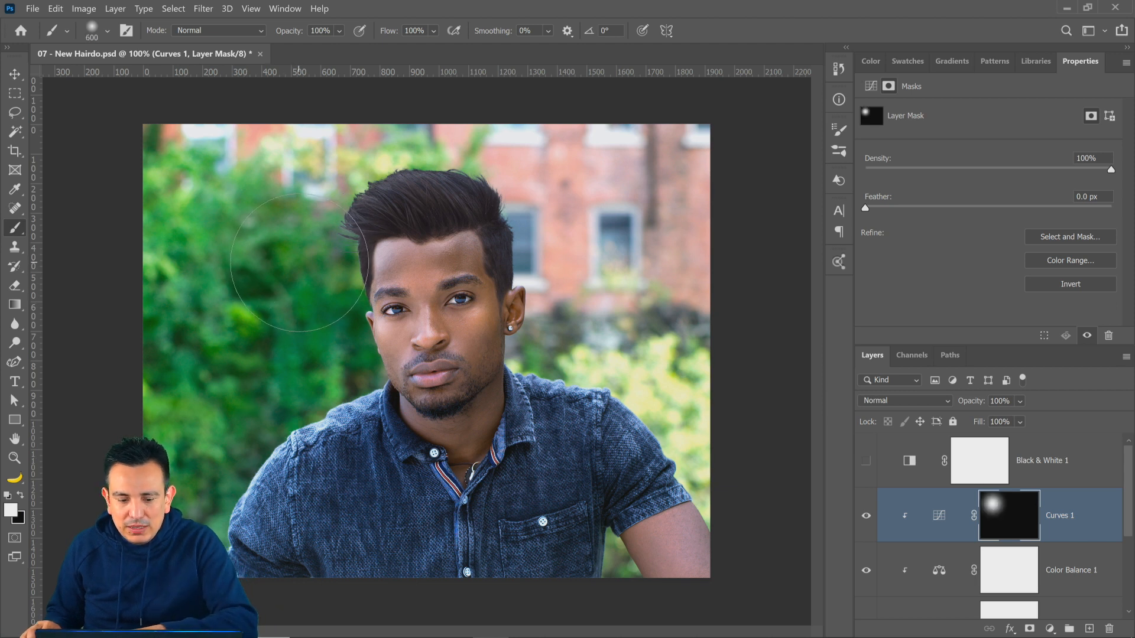
left_click_drag(299, 272, 302, 310)
mouse_move(267, 237)
left_mouse_down()
mouse_move(245, 180)
mouse_move(277, 173)
left_mouse_up()
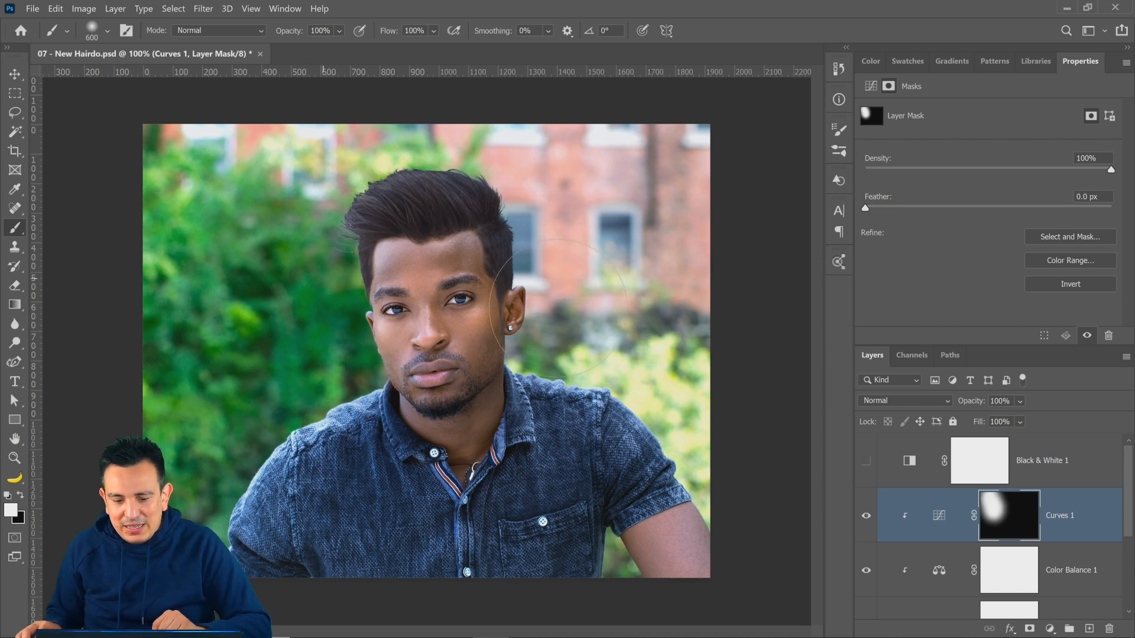
- Lower the Curves 1 layer's opacity to 49%
mouse_move(1030, 420)
left_mouse_down()
mouse_move(999, 421)
mouse_move(1031, 420)
left_mouse_up()
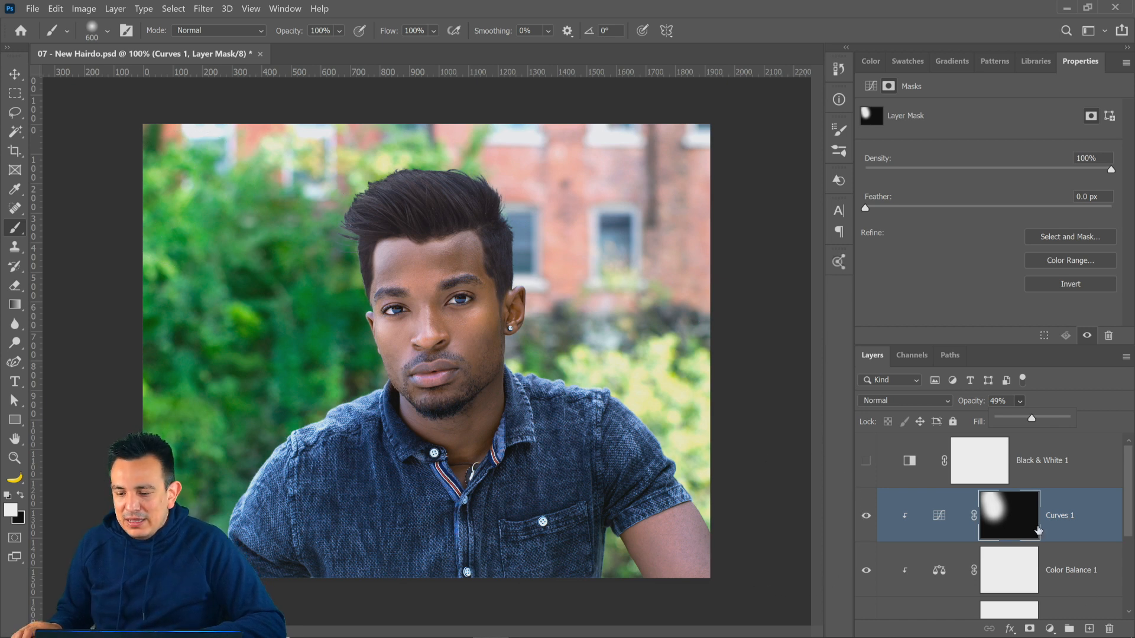
scroll(1049, 529, "down", 3)
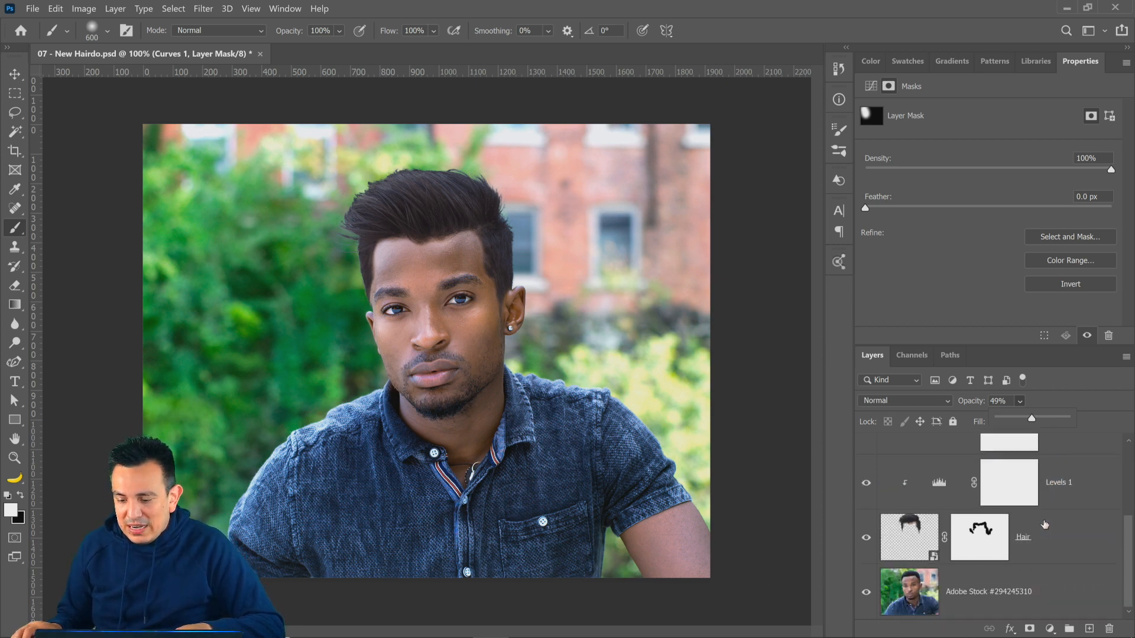
scroll(1021, 519, "up", 3)
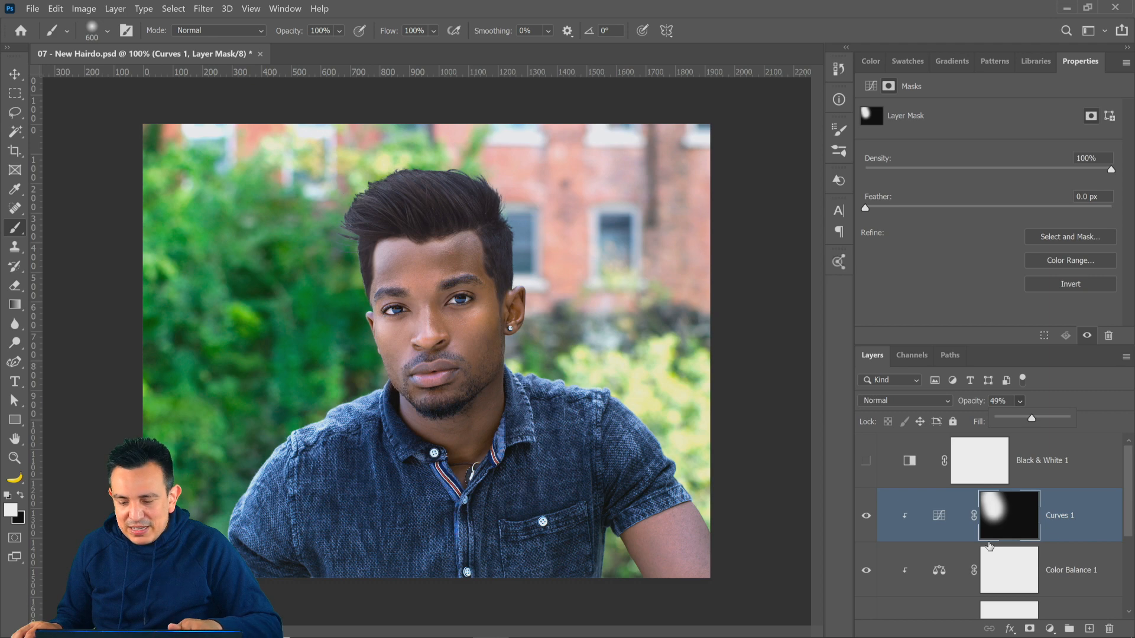
- Select all layers from Curves 1 down to the base portrait and convert them into one Smart Object
scroll(984, 532, "down", 3)
left_click(1021, 594, "shift")
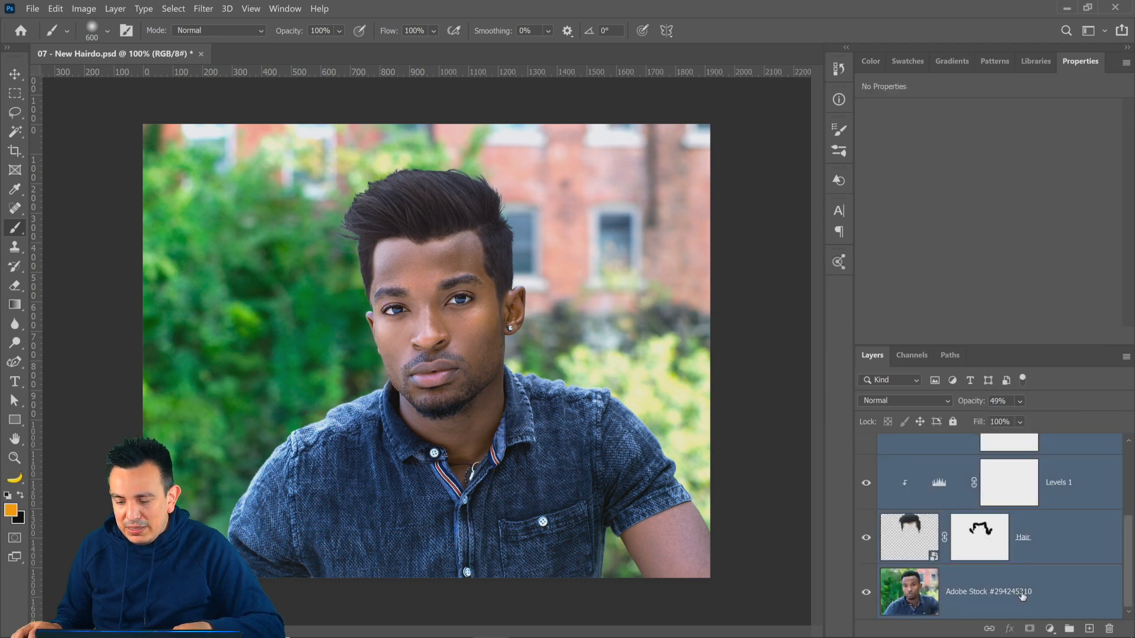
right_click(1069, 589)
left_click(922, 215)
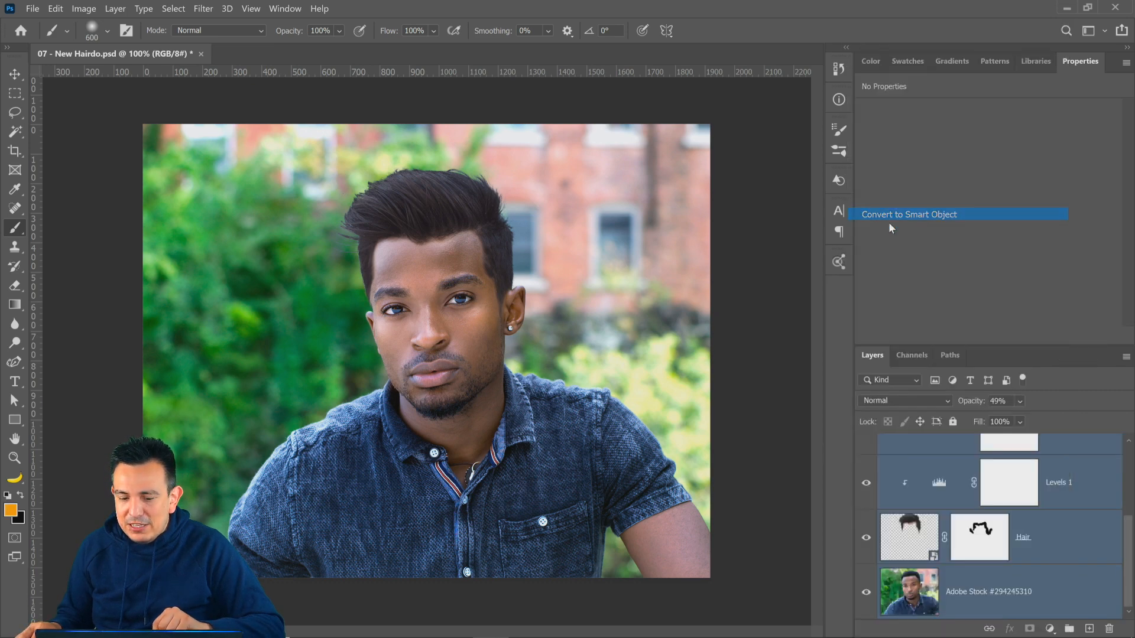
- Open the Camera Raw Filter on the Smart Object and set Temperature +7, Contrast +9 and Texture +10
left_click(204, 8)
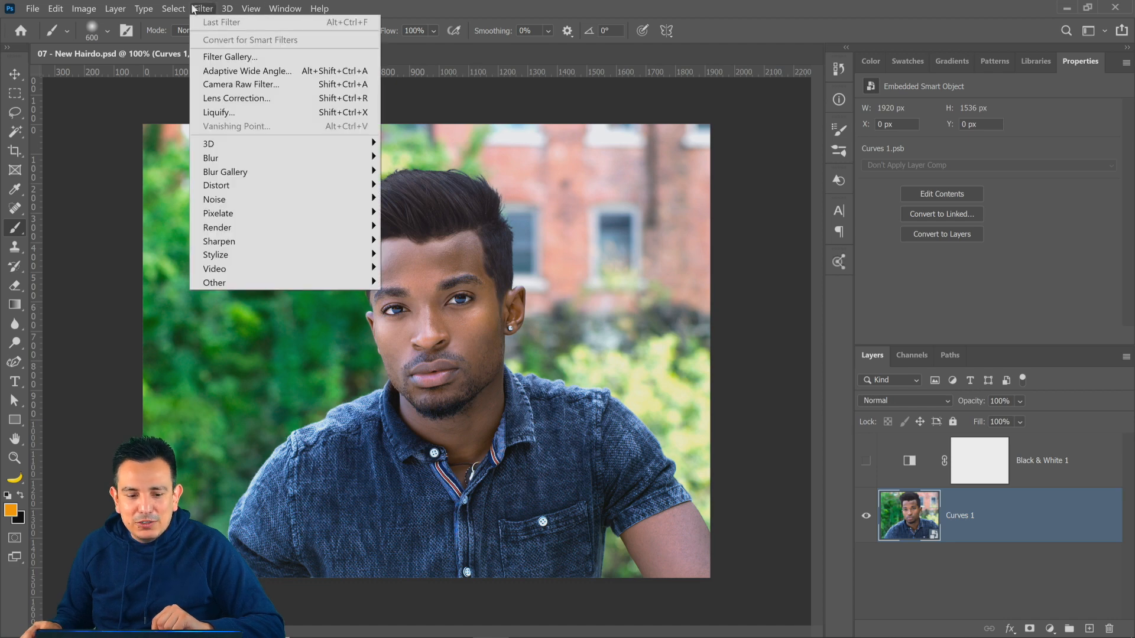
left_click(263, 85)
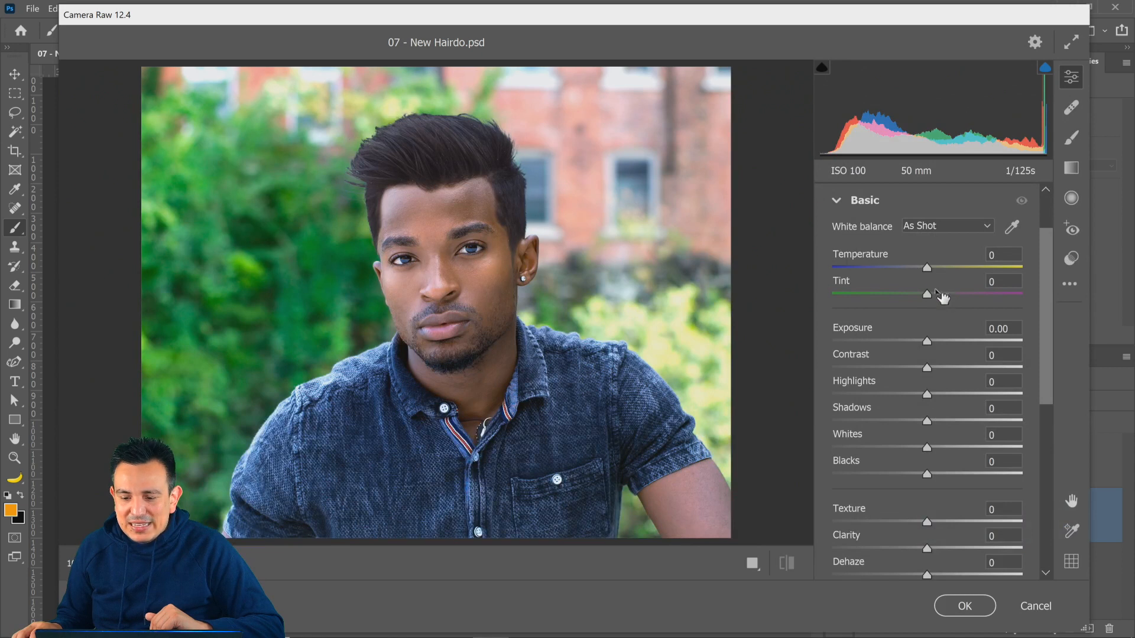
left_click_drag(927, 268, 934, 265)
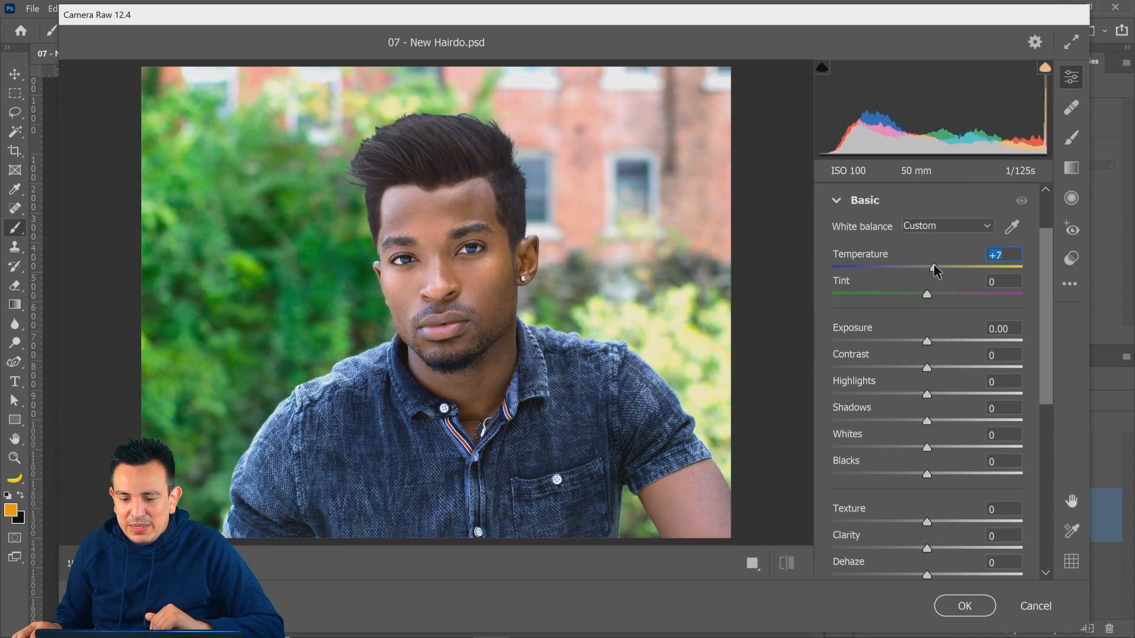
left_click_drag(927, 369, 936, 370)
left_click_drag(939, 520, 942, 527)
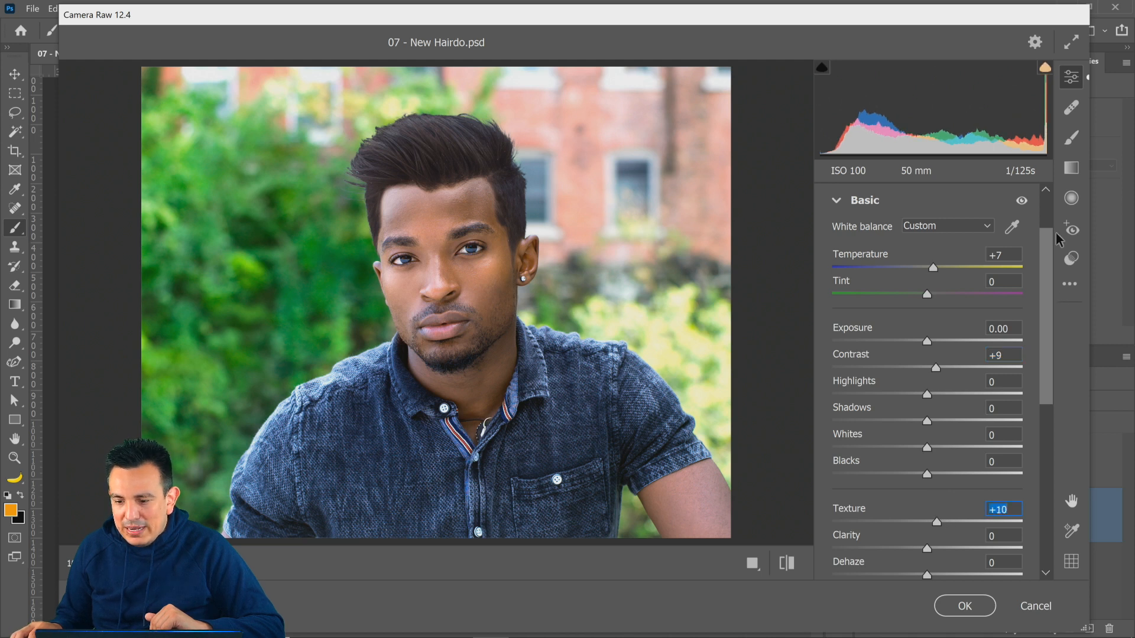
- Set Vignetting to -19 and Grain to 6 in the Camera Raw effects and apply the filter
left_click_drag(1047, 313, 1048, 491)
left_click(878, 533)
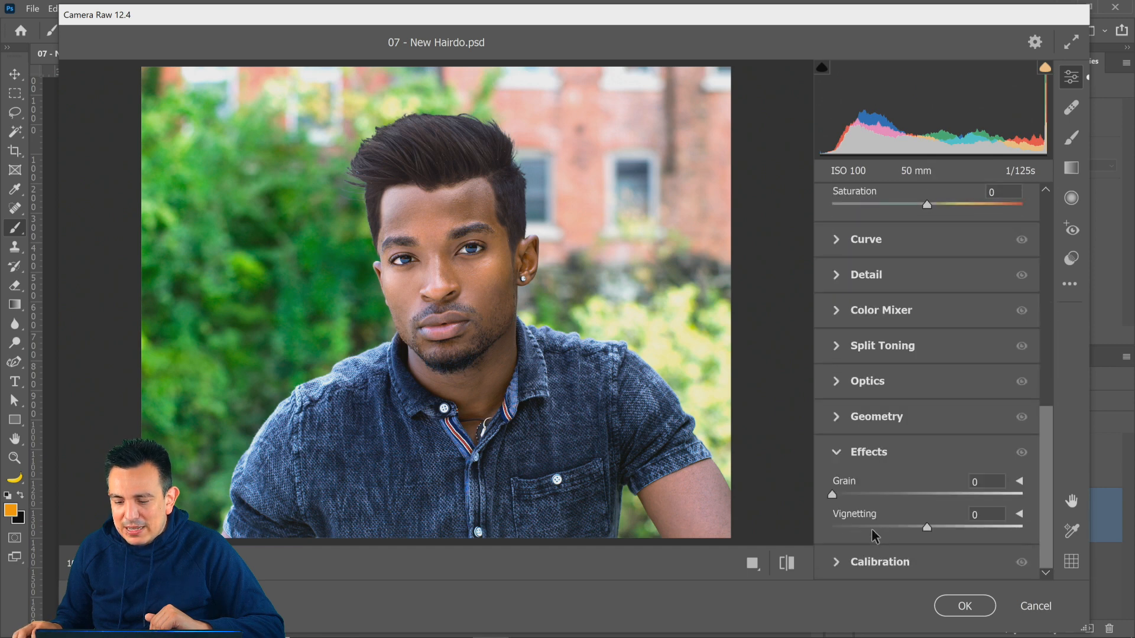
left_click_drag(926, 531, 909, 530)
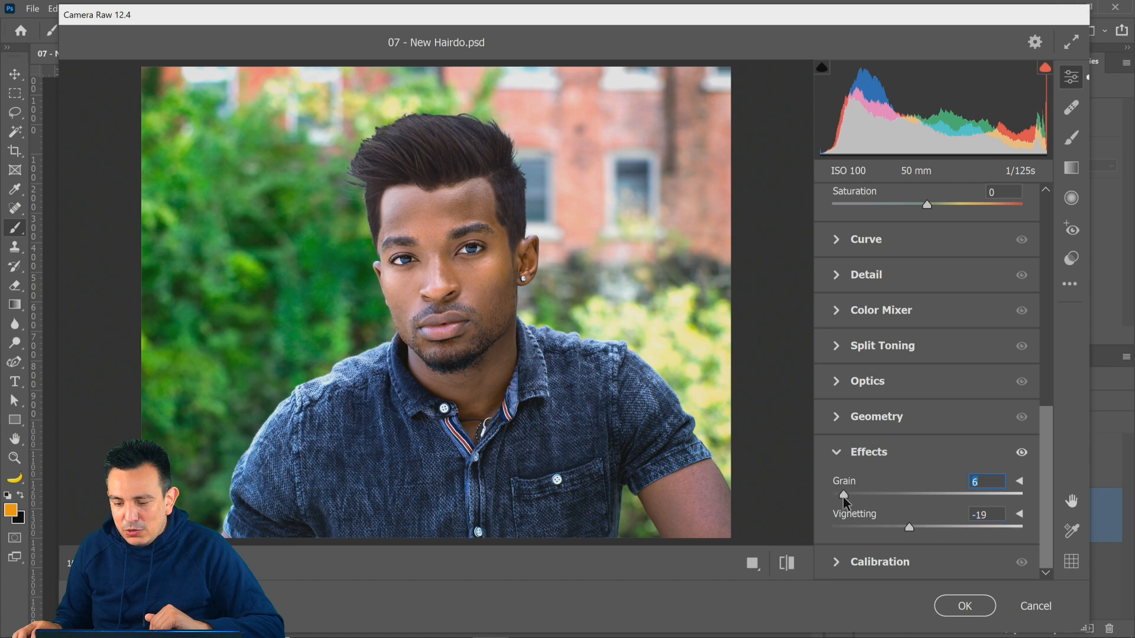
left_click(961, 603)
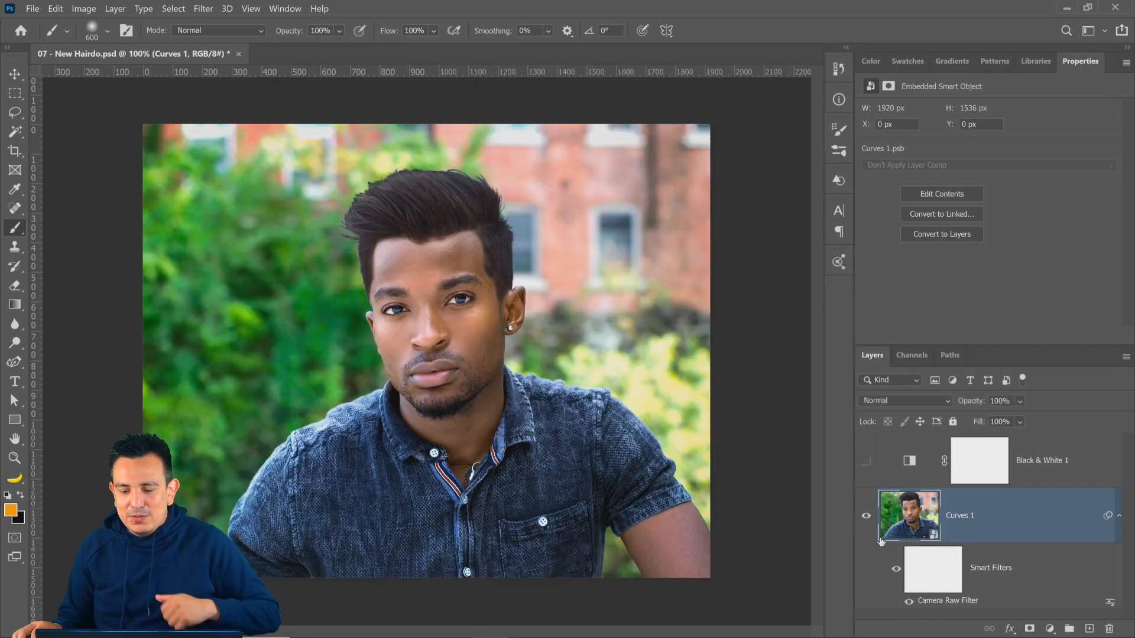
- Toggle the Smart Filters' visibility to compare the portrait with and without the Camera Raw adjustments
left_click(895, 569)
left_click(896, 570)
left_click(894, 571)
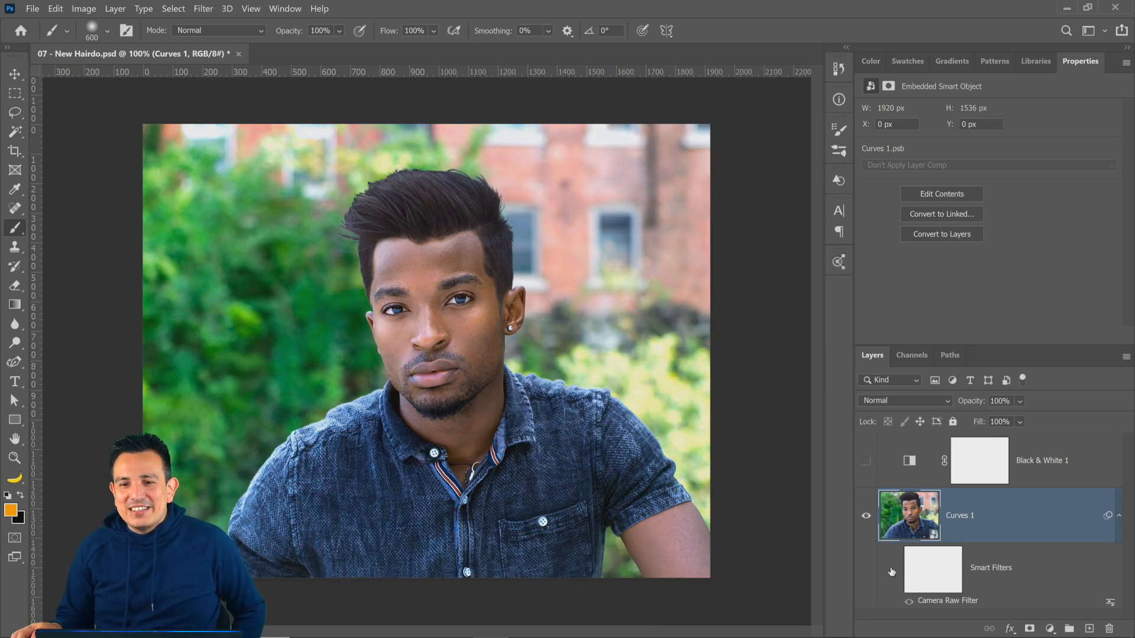